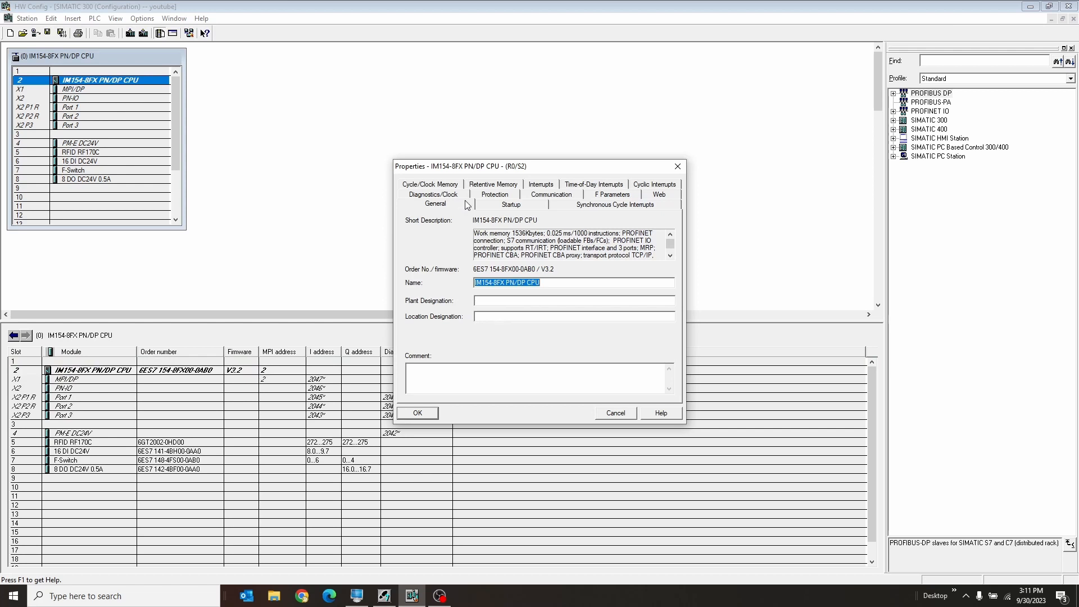
Examine the CPU's F parameters for the PROFIsafe base address and F block ranges, check its protection settings, and cancel the properties dialog.
click(606, 195)
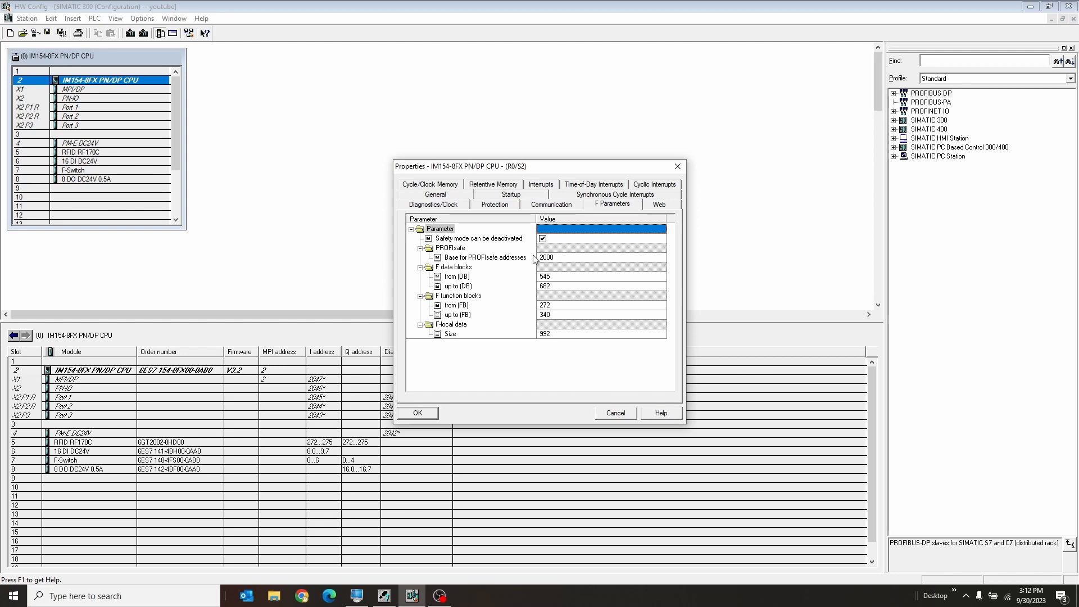
click(499, 258)
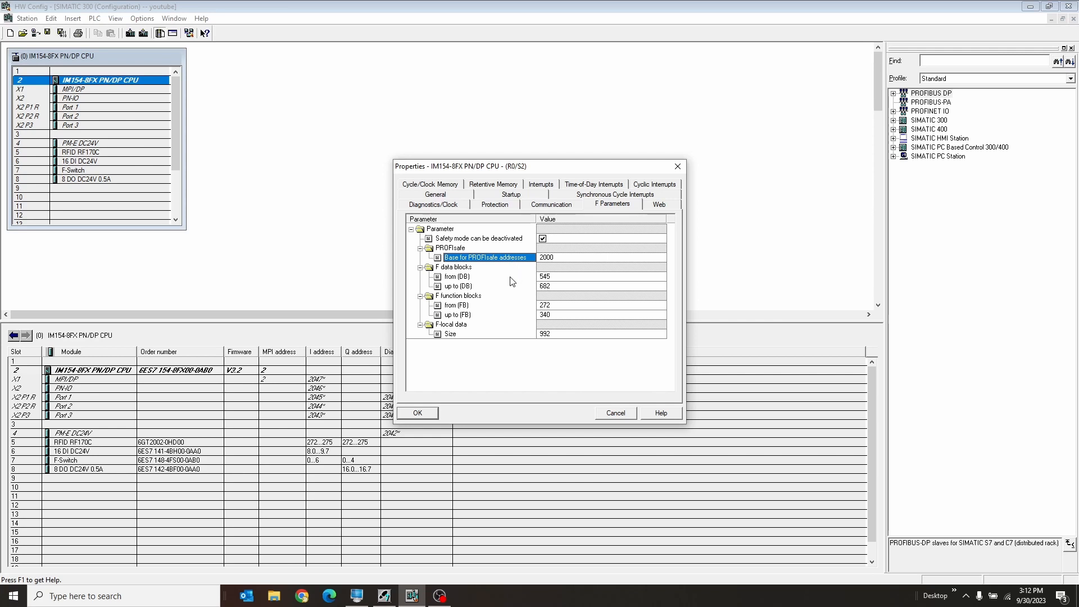
click(512, 276)
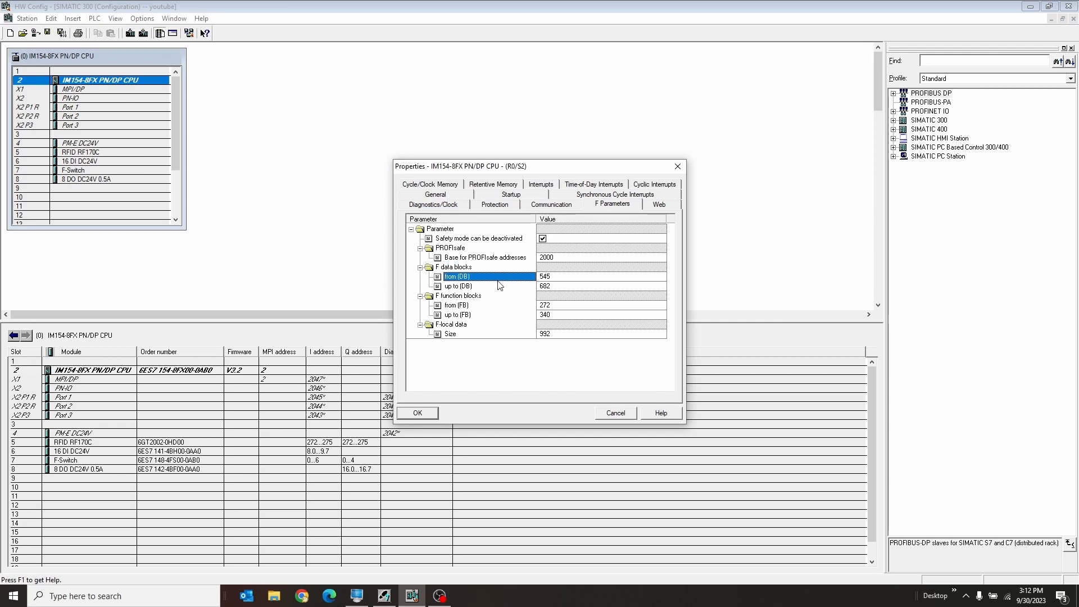
click(501, 285)
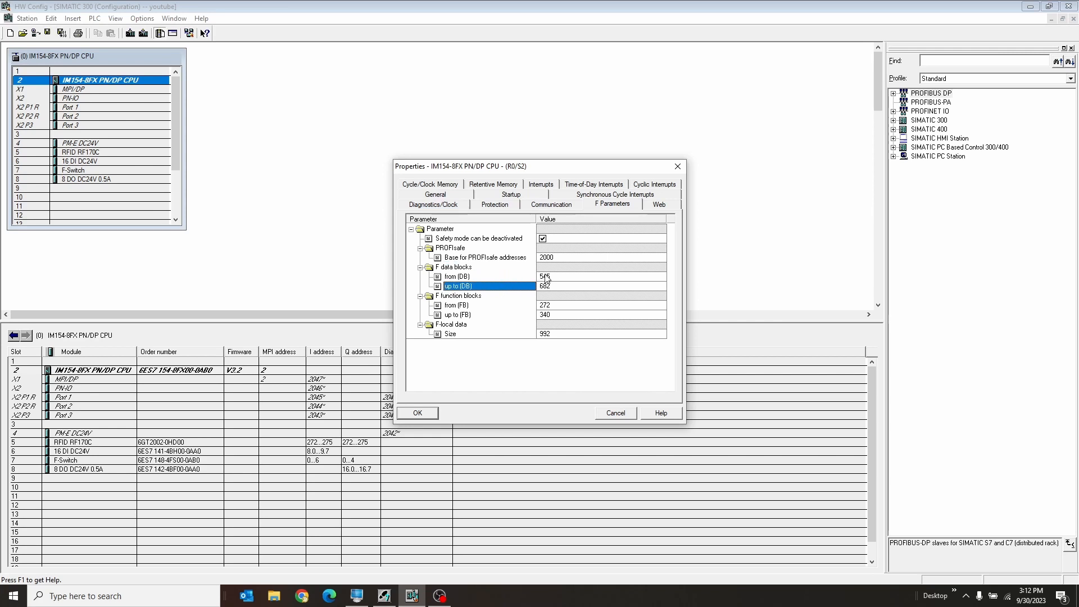
click(562, 286)
click(508, 276)
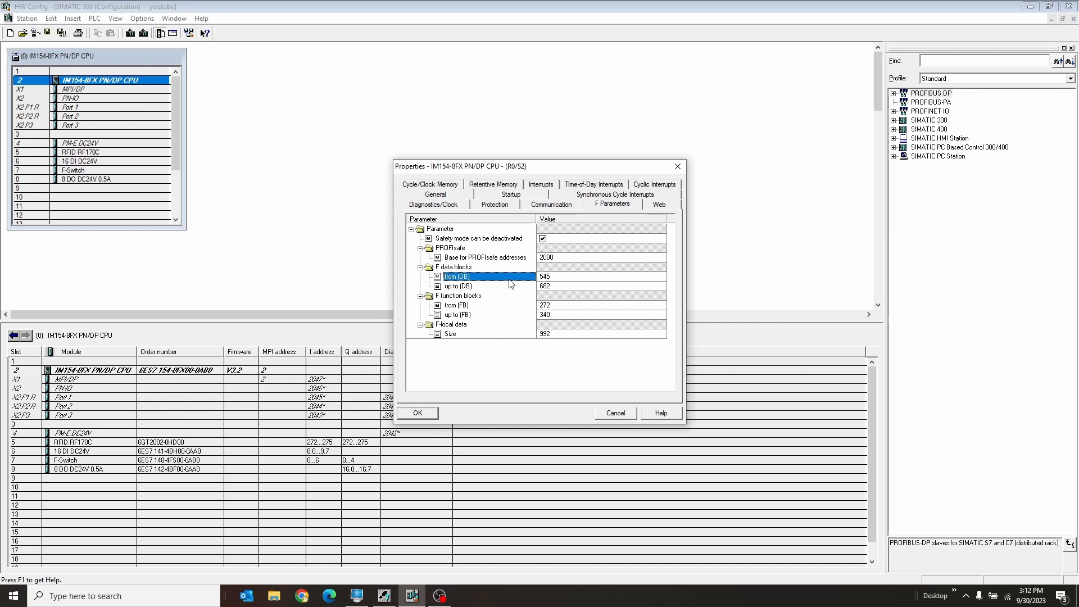
click(489, 267)
click(490, 298)
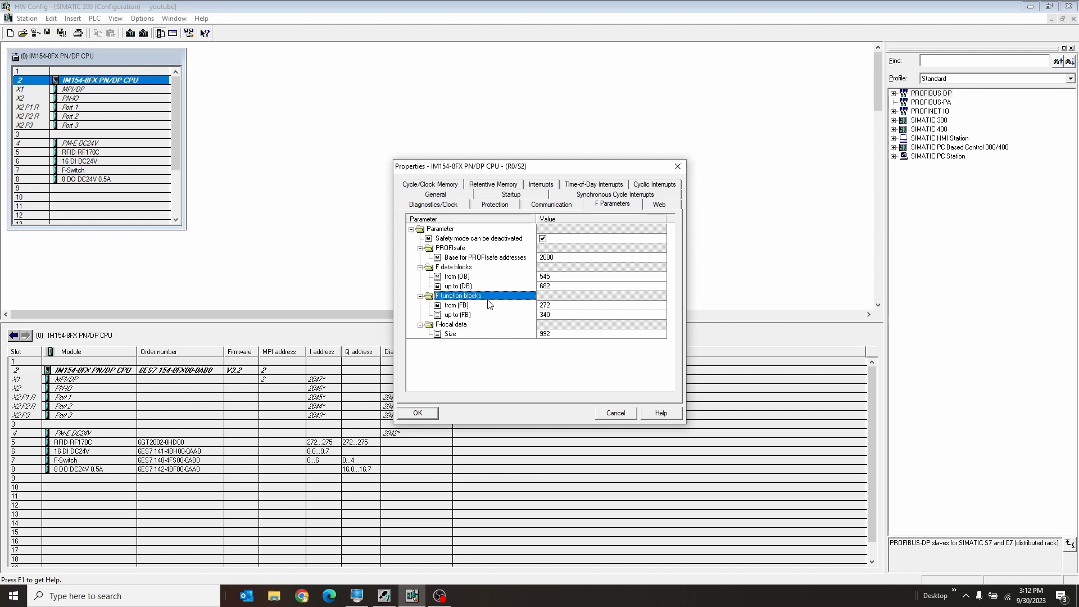
click(494, 307)
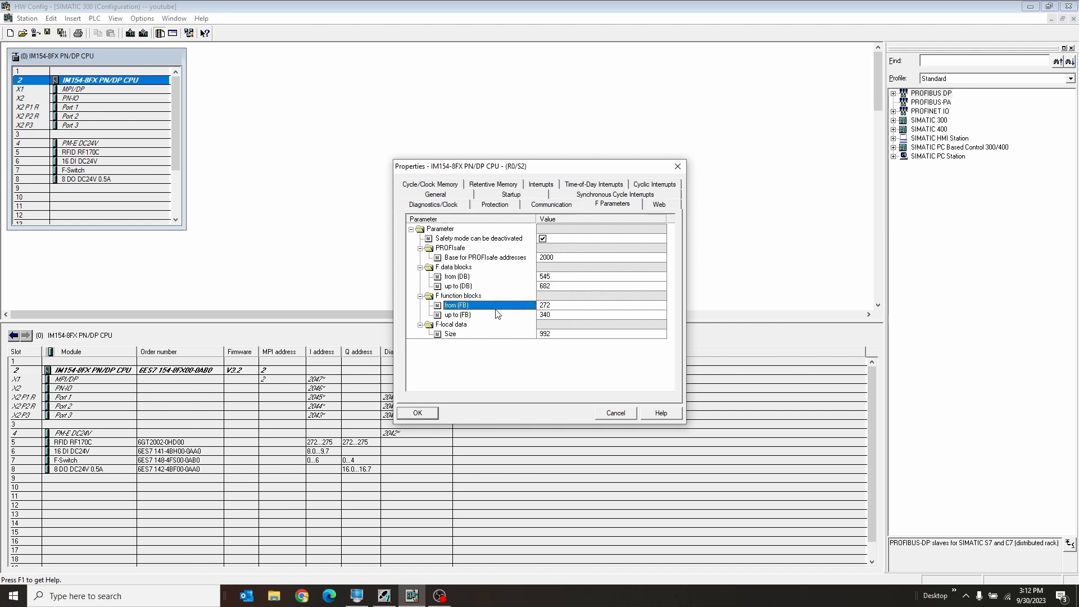
click(498, 314)
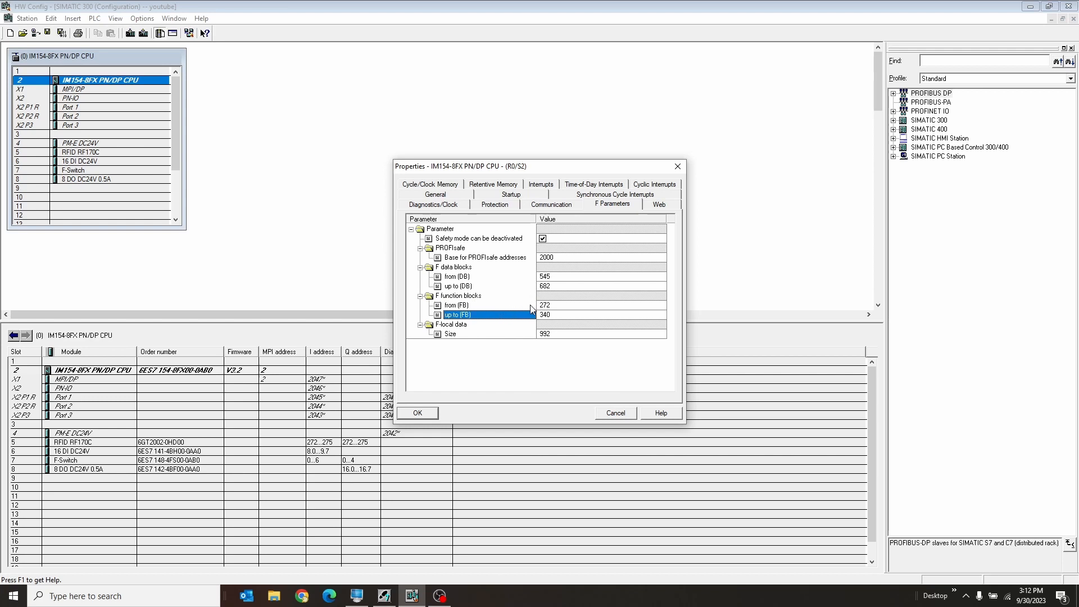
click(495, 205)
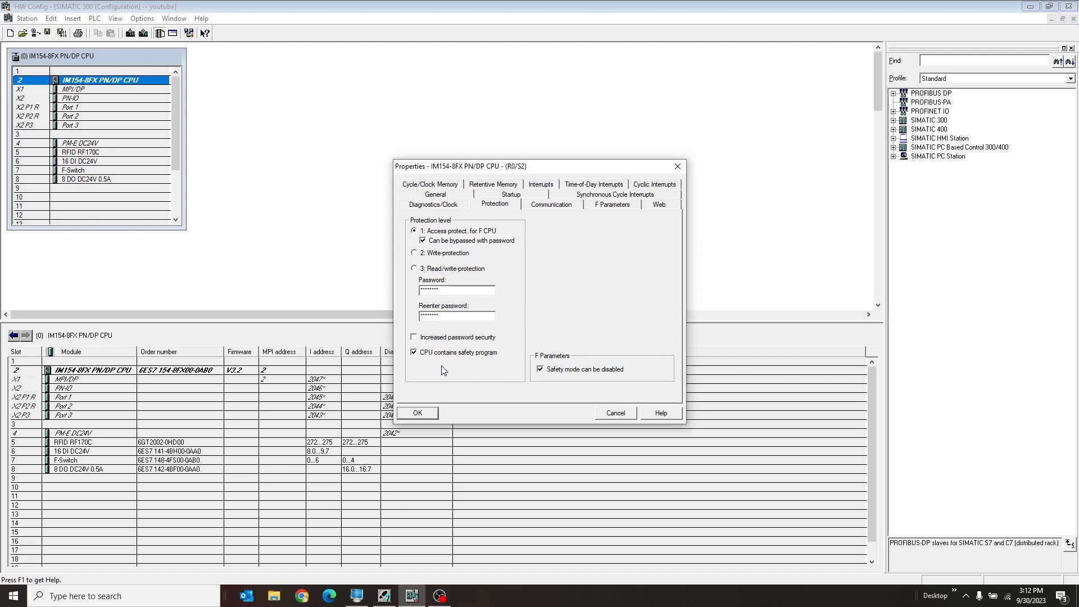
click(607, 414)
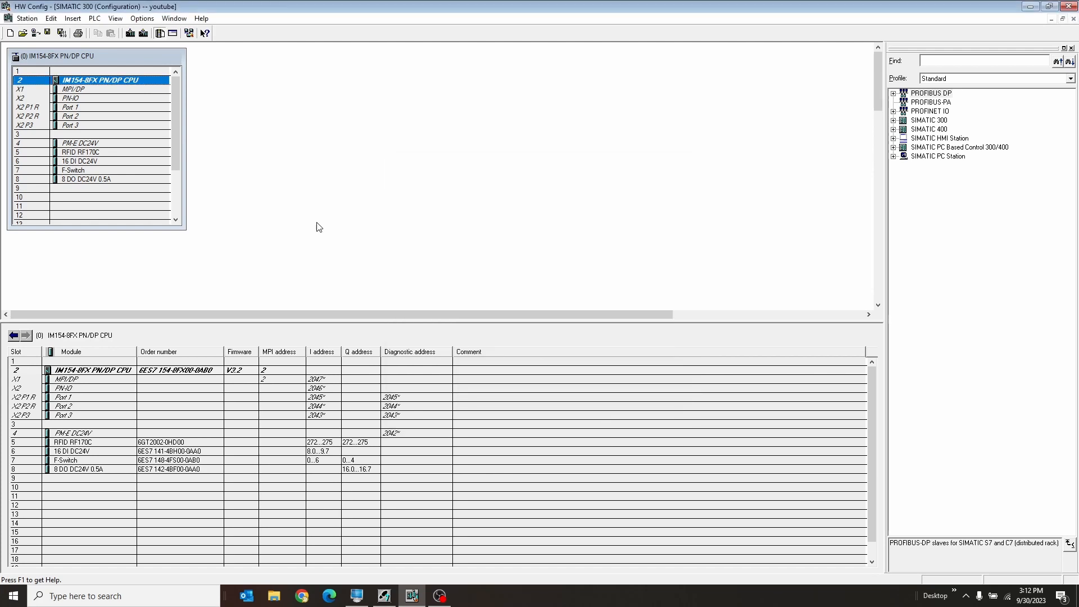
Open the properties of the F-Switch module in slot 7 and examine its input and output addresses.
click(117, 173)
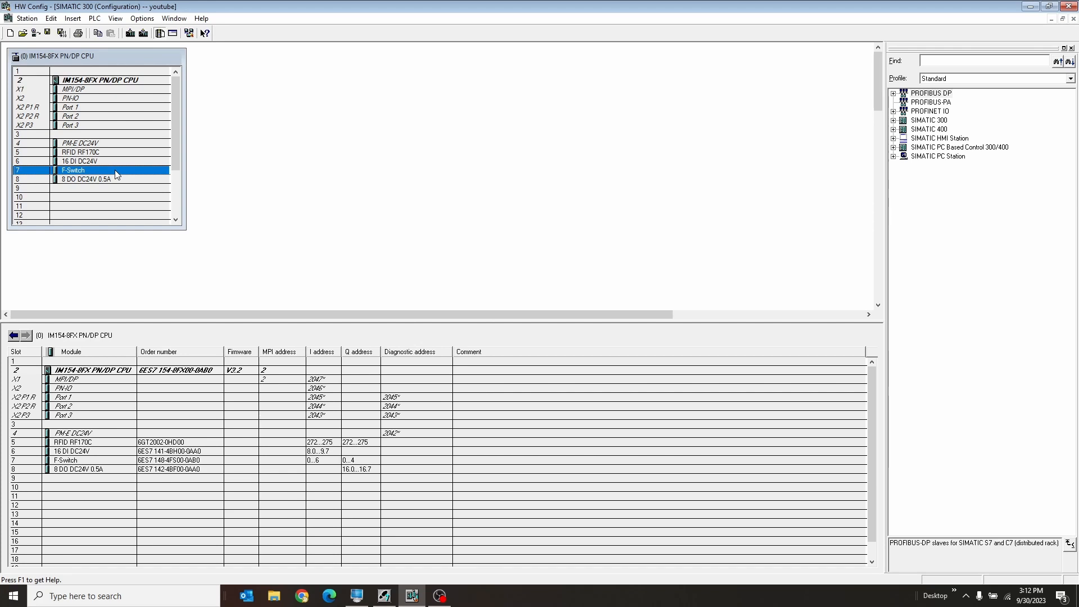
double_click(79, 173)
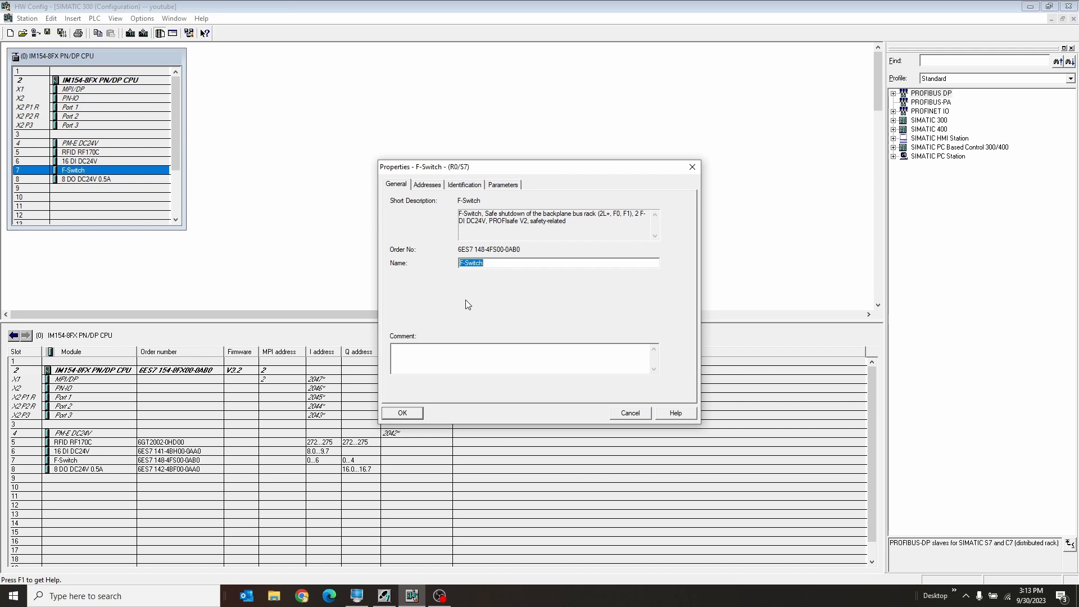
click(107, 183)
click(442, 186)
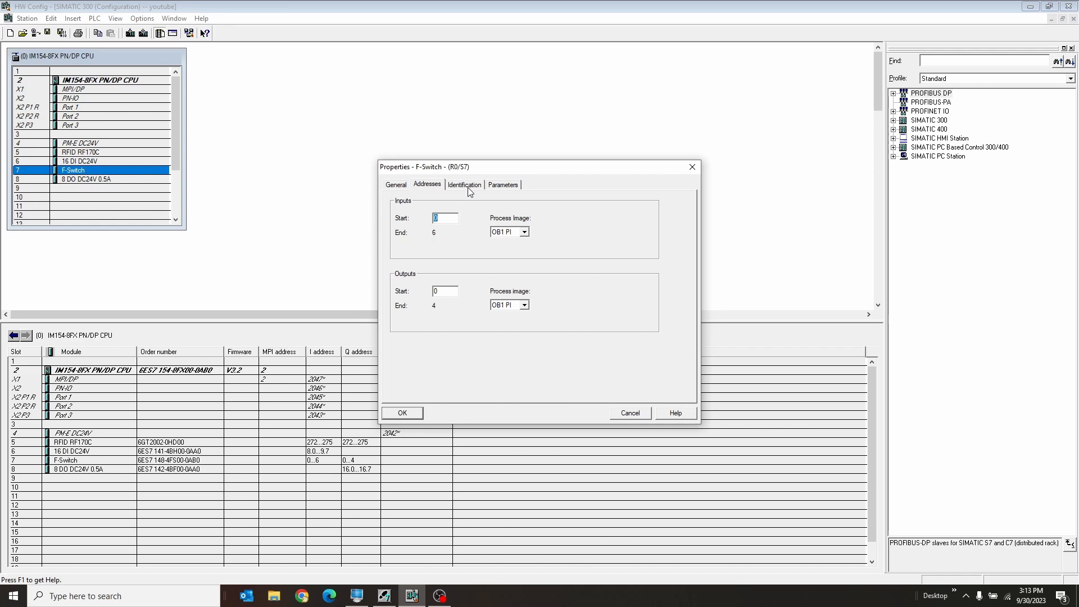
Examine the F-Switch's F-parameters: source address, destination address, DIP switch setting and F monitoring time.
click(502, 185)
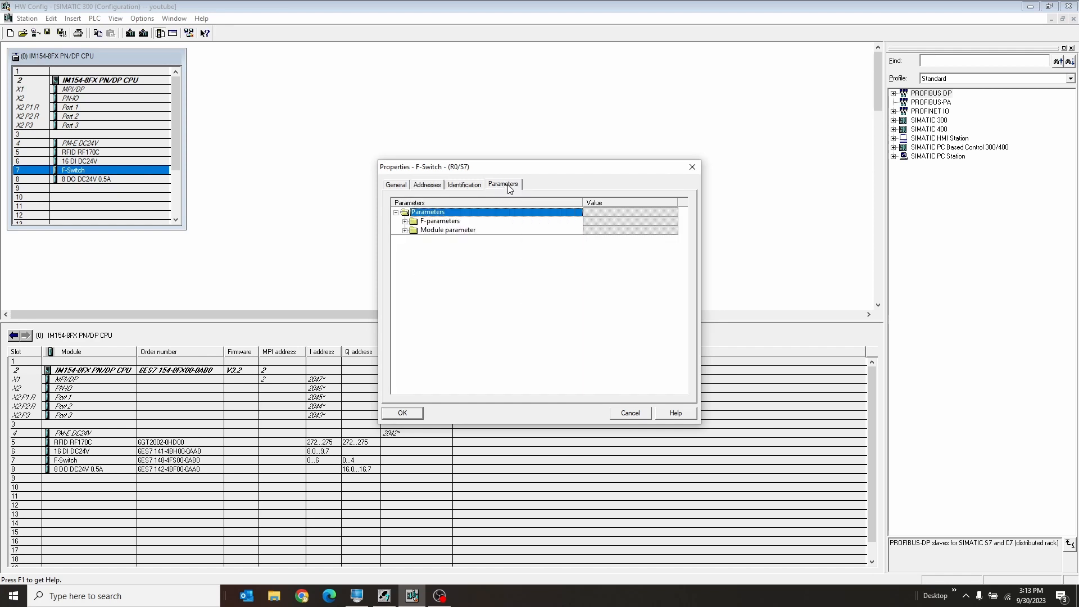
click(405, 221)
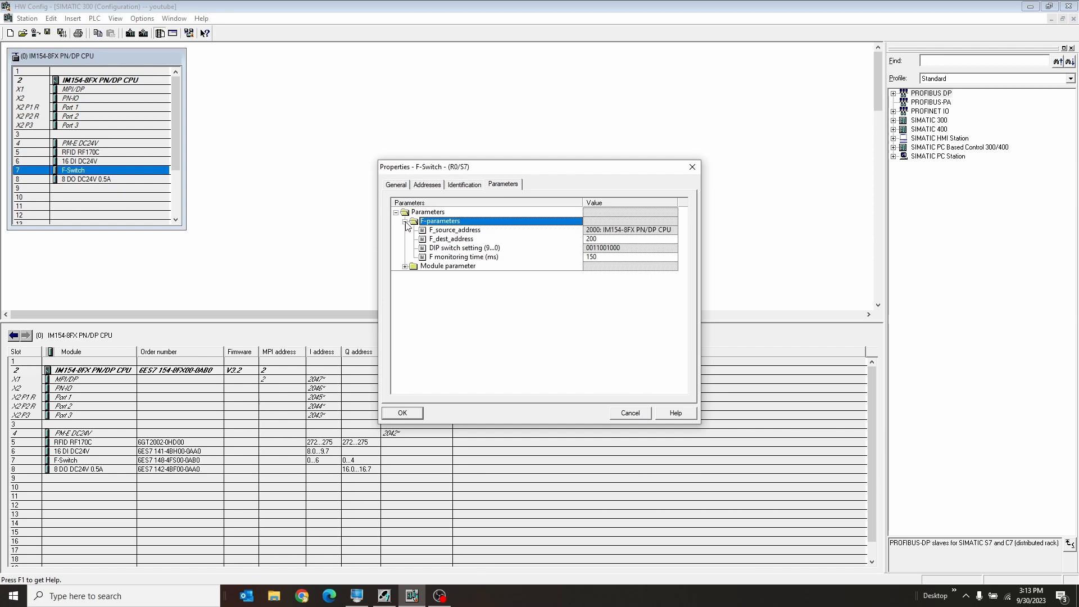
click(455, 230)
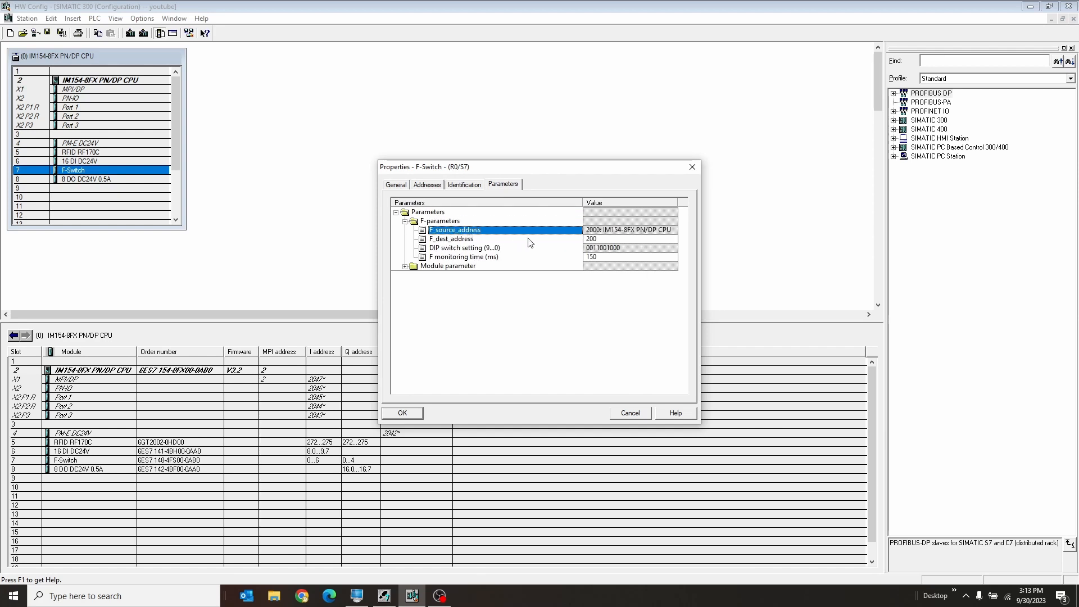
click(605, 232)
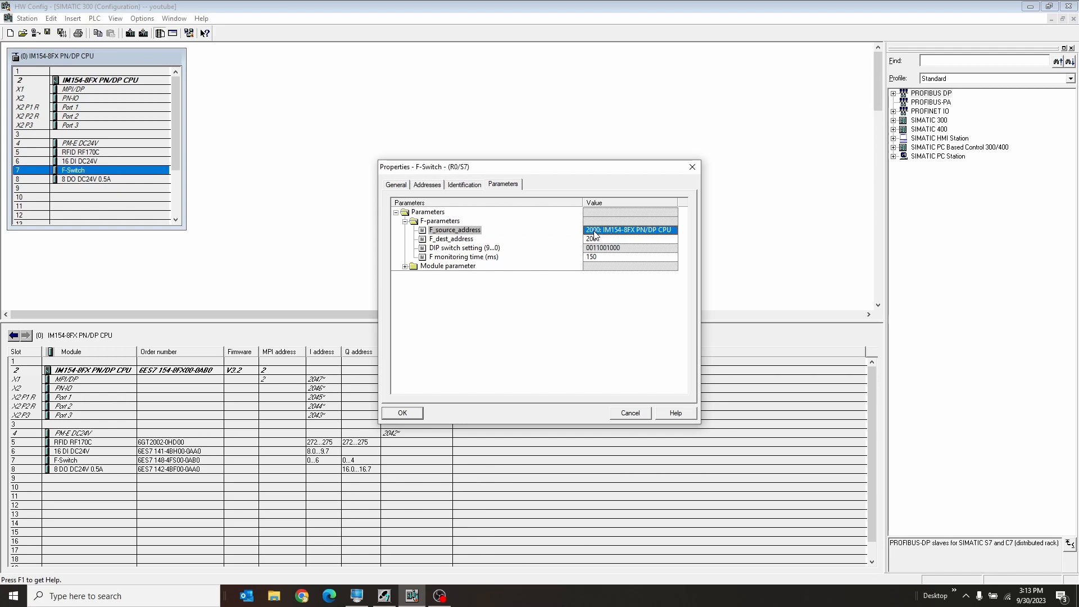
click(519, 241)
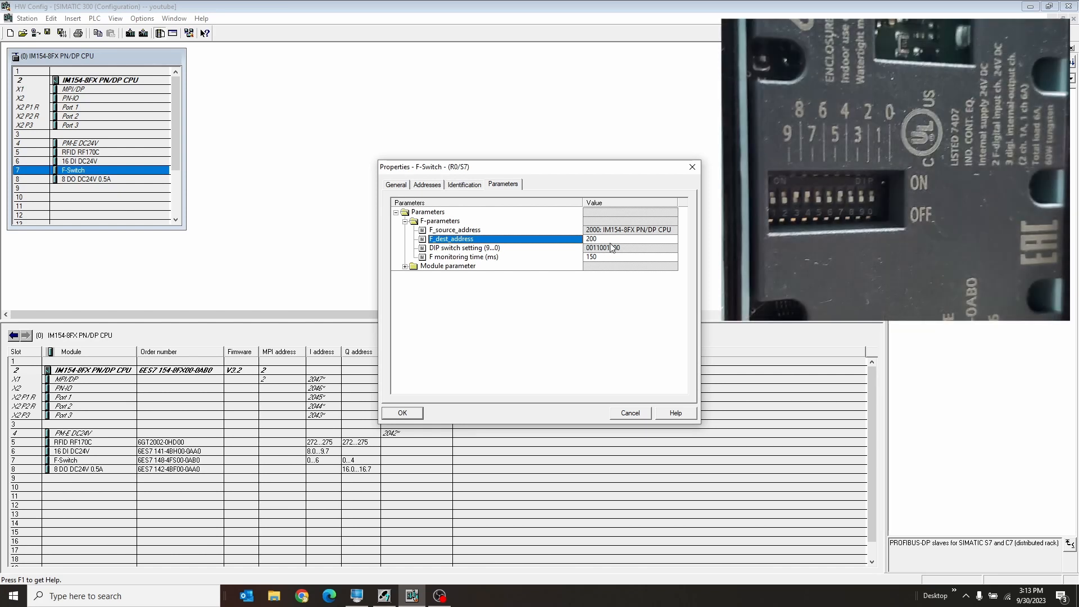
click(565, 251)
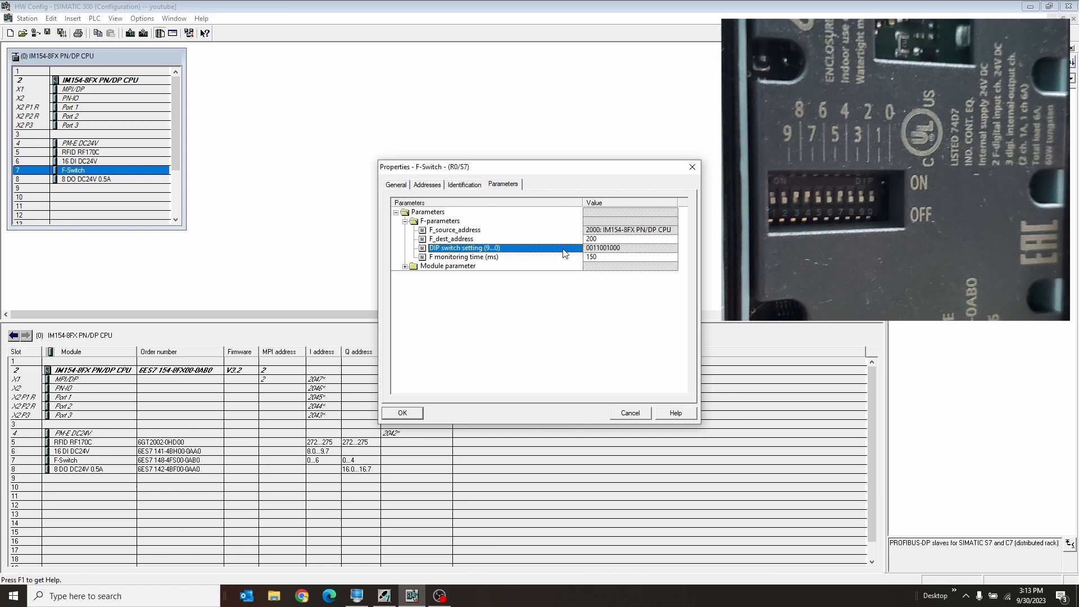
click(595, 251)
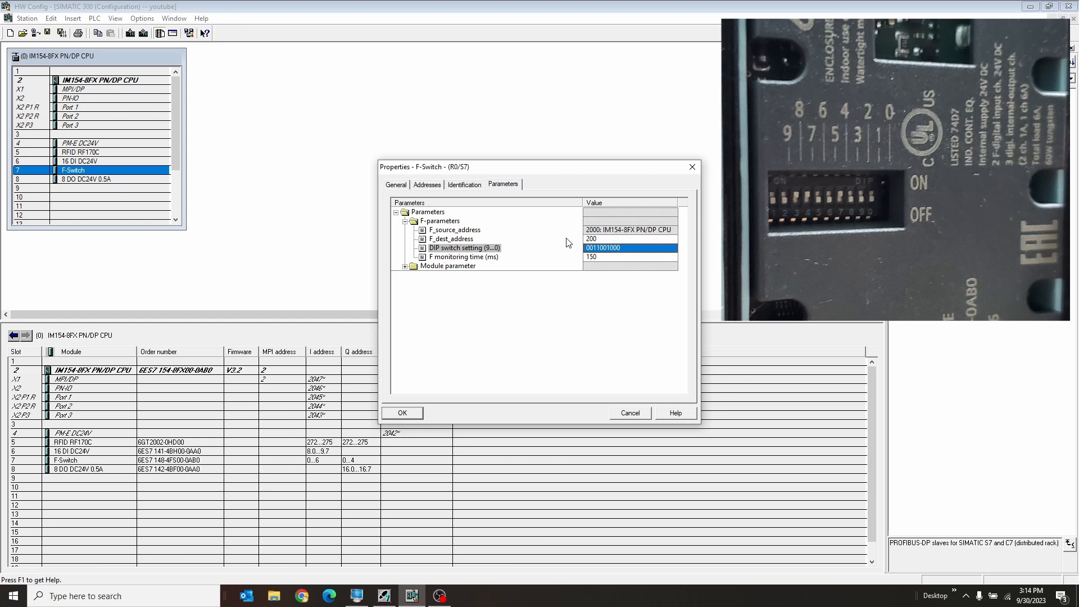
click(609, 240)
click(593, 249)
click(612, 258)
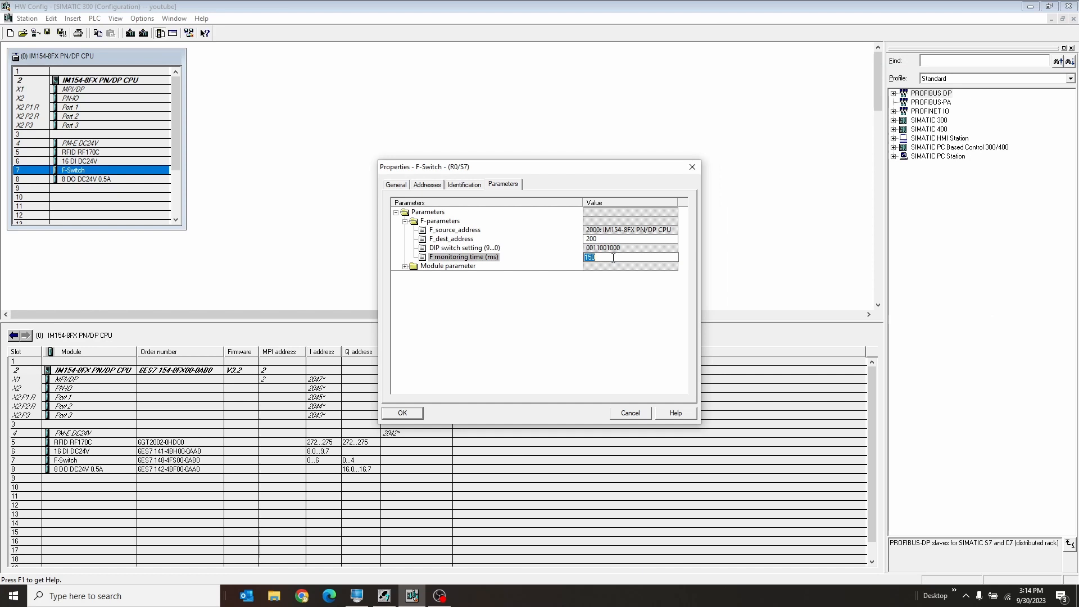
click(549, 259)
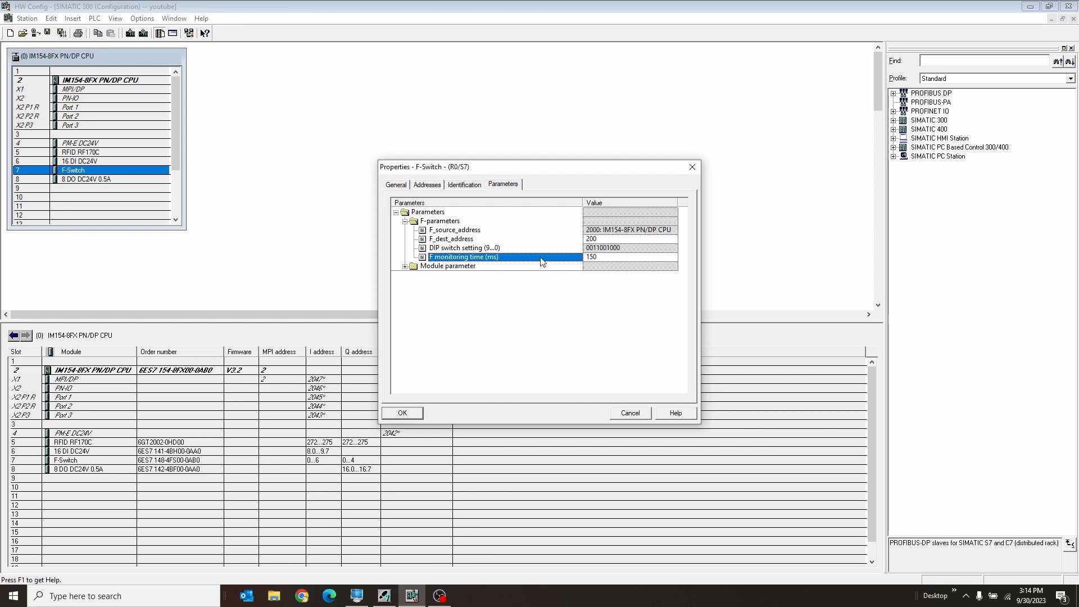
Expand the F-Switch's module parameters and choose Passivate the entire module as the behavior after channel faults.
click(405, 266)
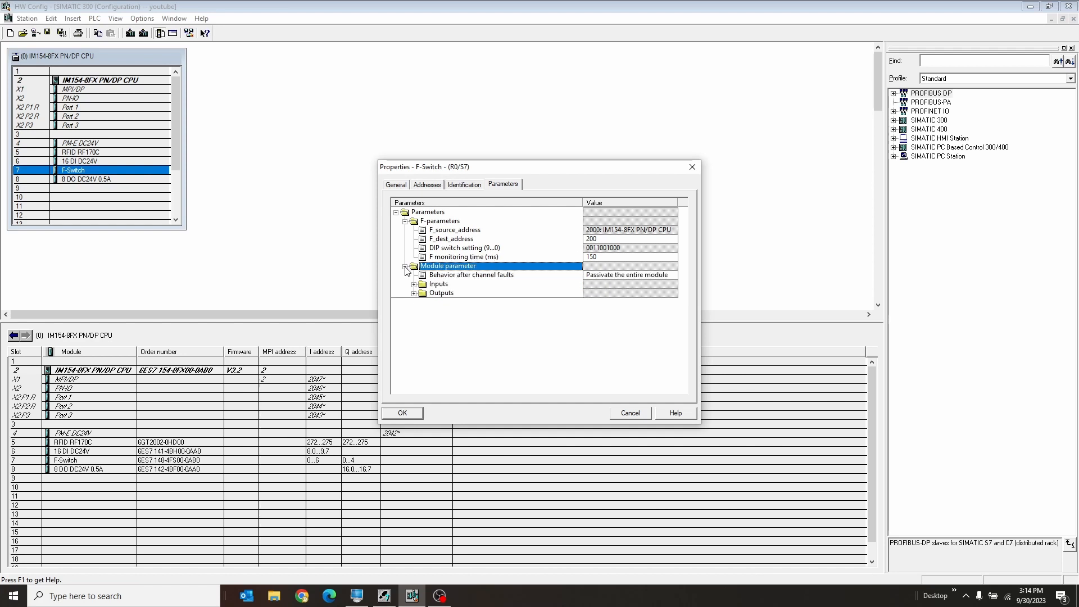
click(483, 275)
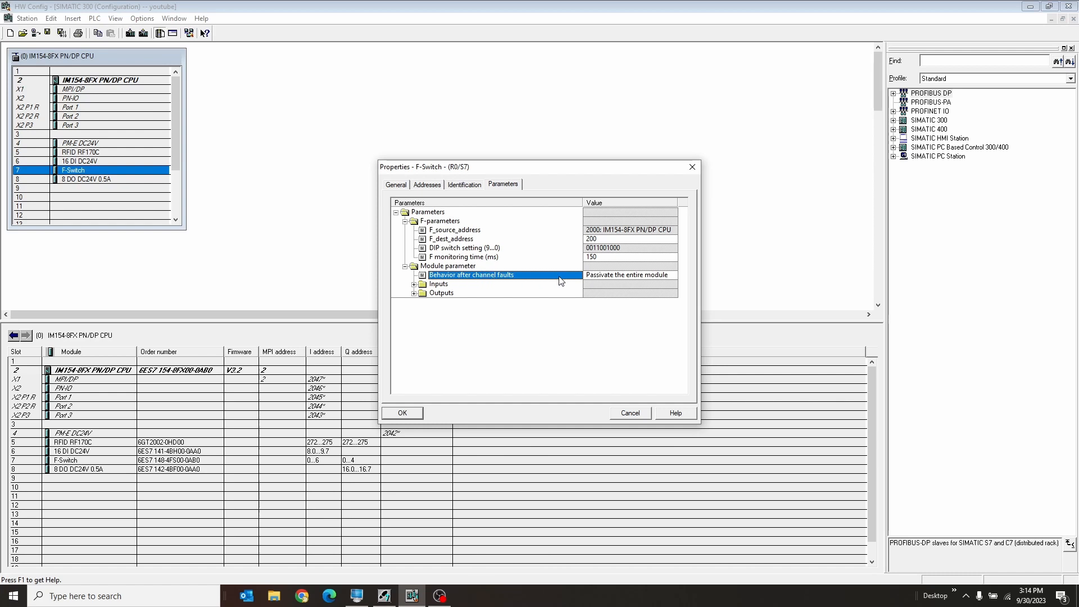
click(596, 276)
click(597, 275)
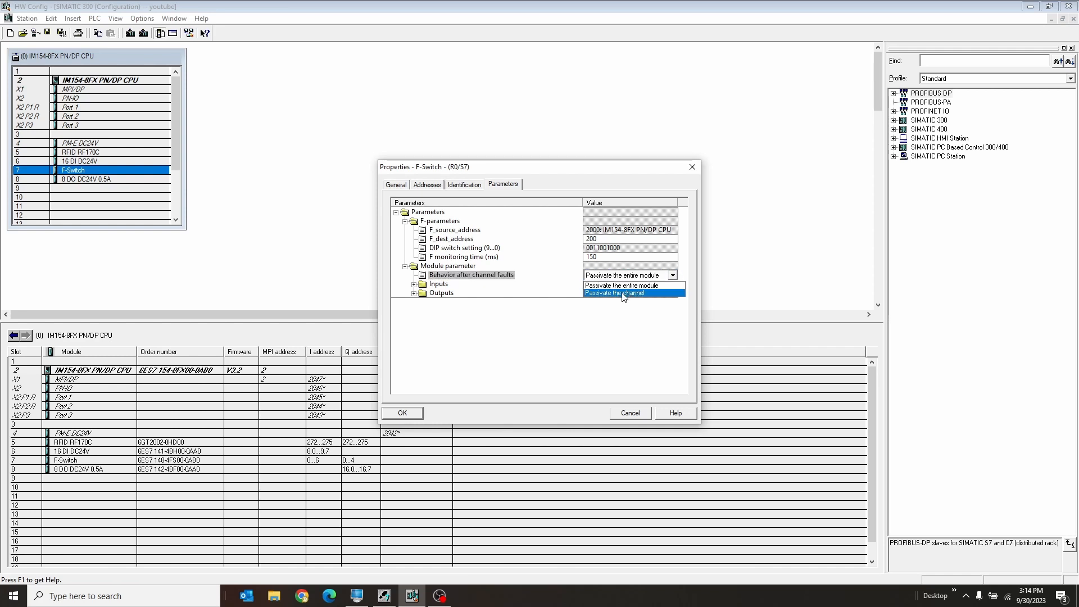
click(585, 284)
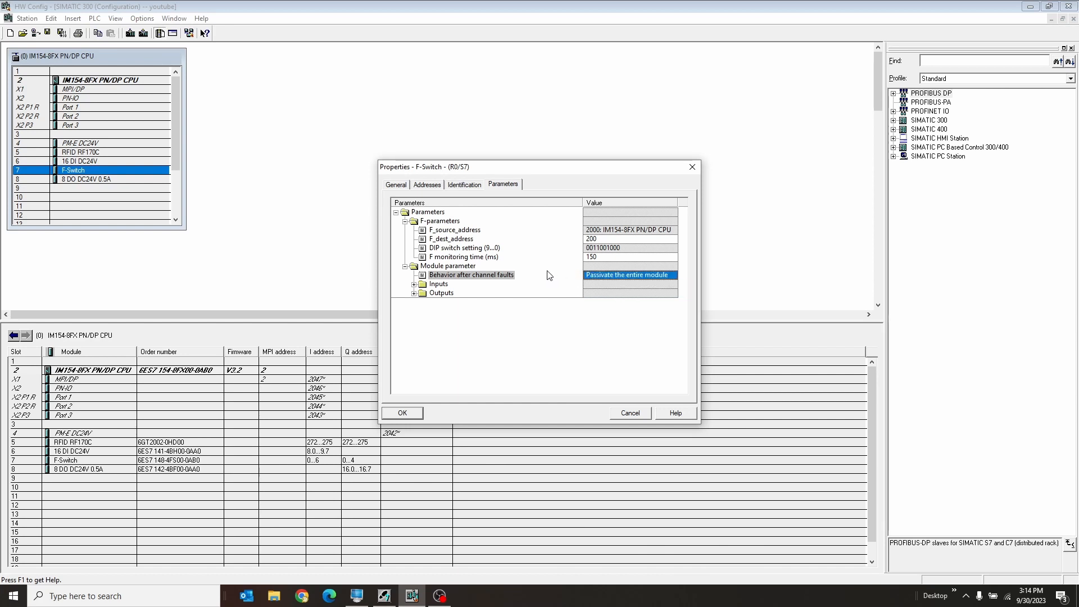
Expand the F-Switch's input and output parameters and choose cyclic for the inputs' short-circuit test.
click(413, 285)
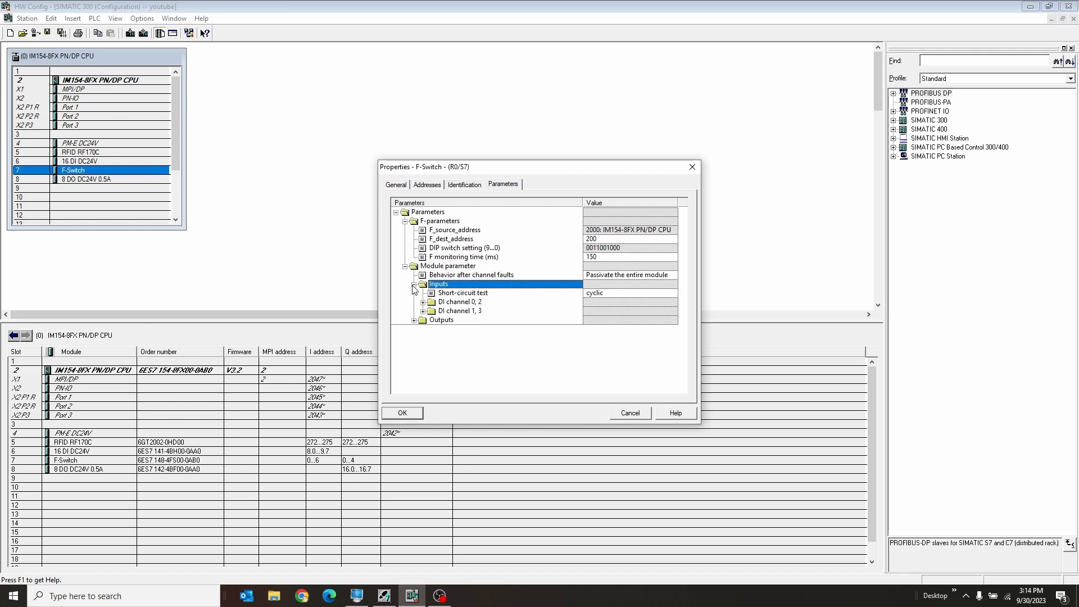
click(413, 320)
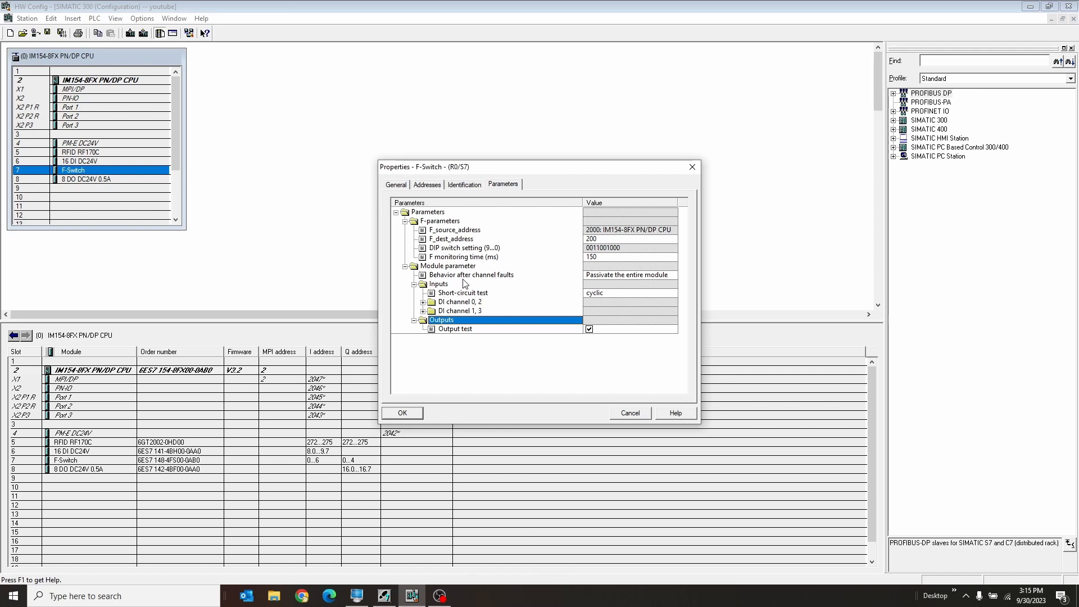
click(462, 293)
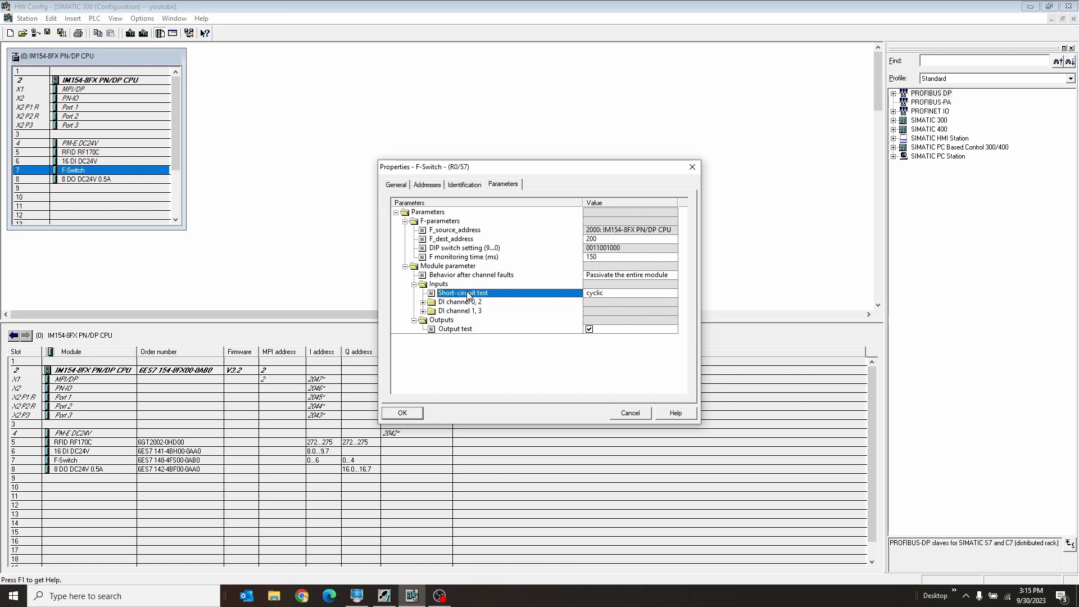
click(612, 292)
click(613, 292)
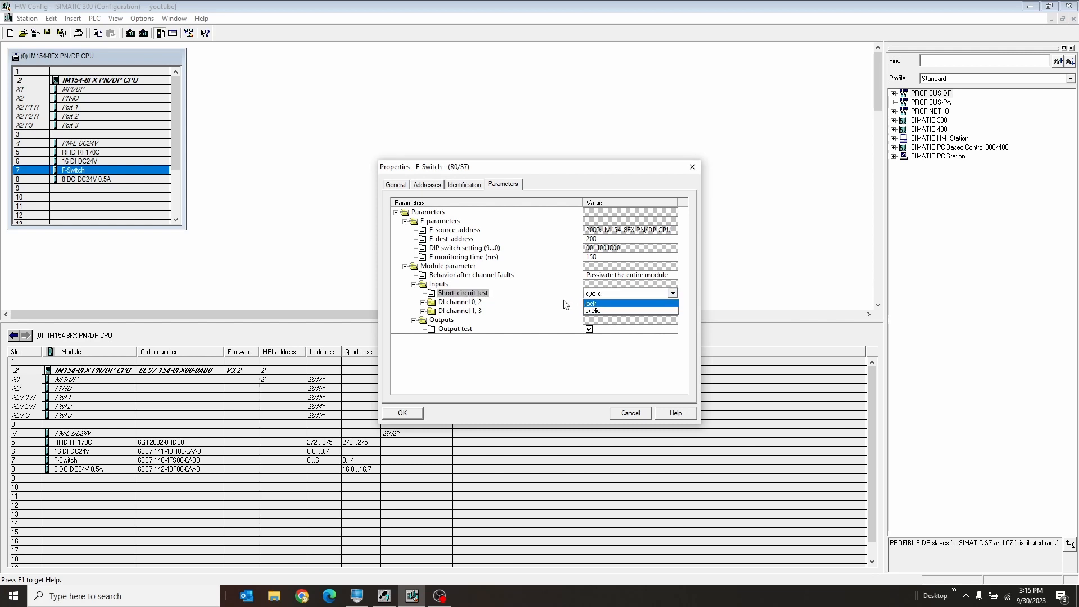
click(612, 311)
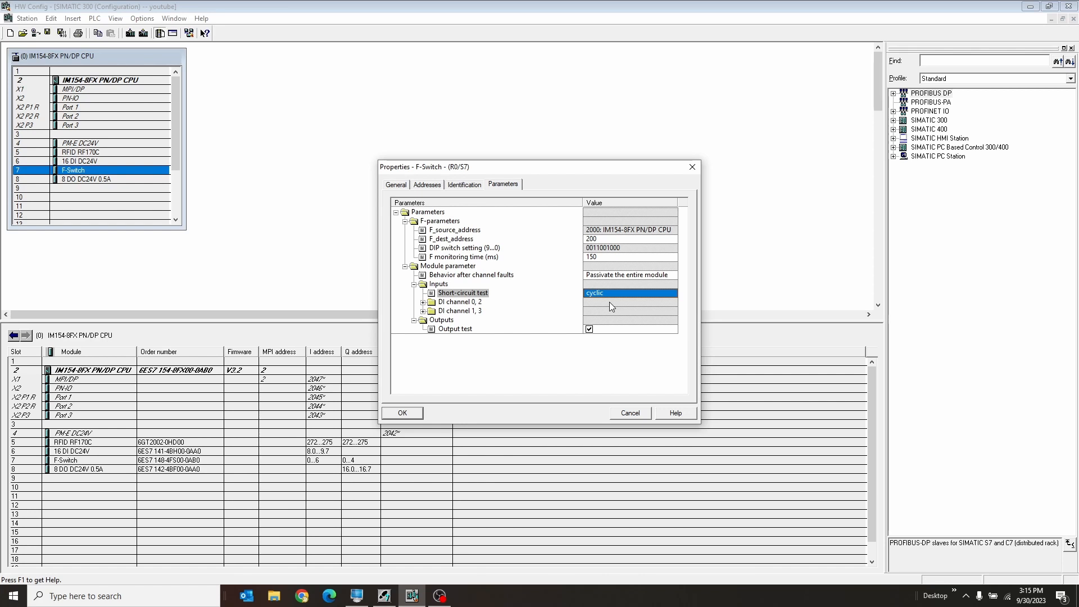
Review the available options for the short-circuit test and select the DI channel 0, 2 entry.
click(610, 296)
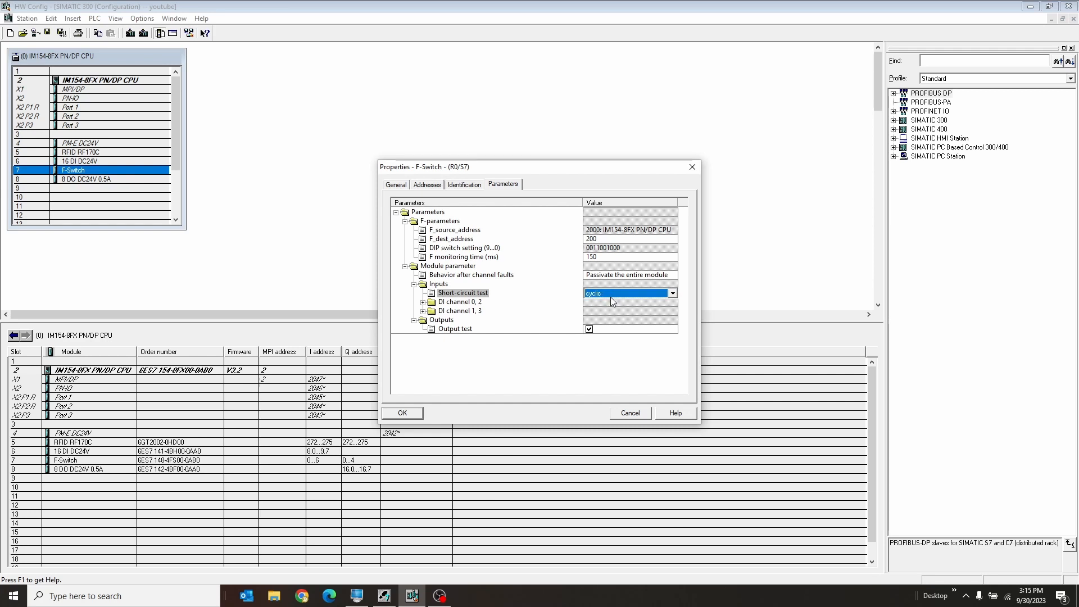
click(610, 294)
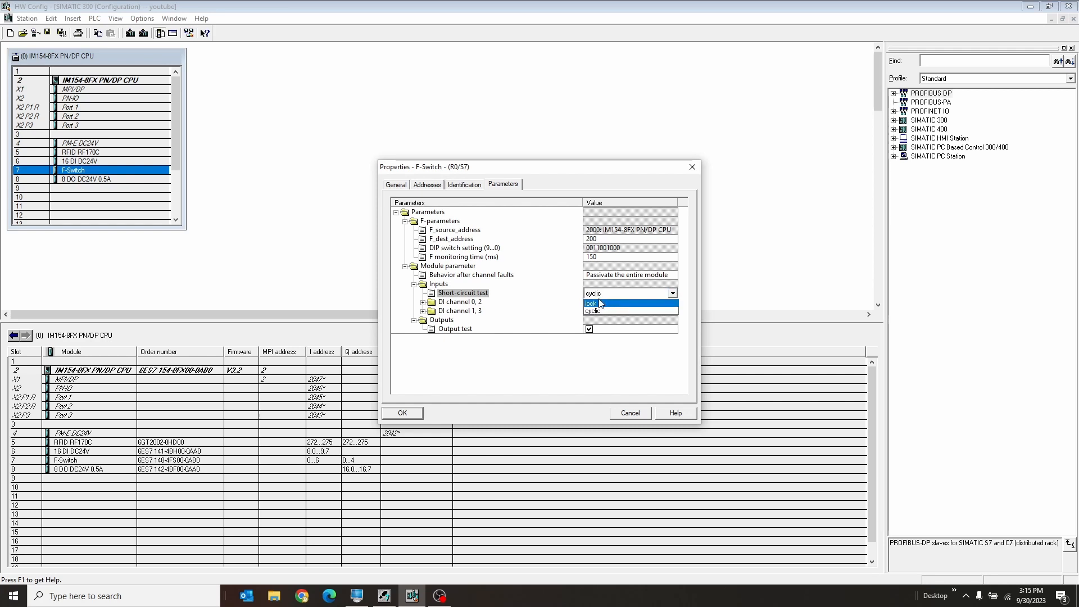
click(475, 293)
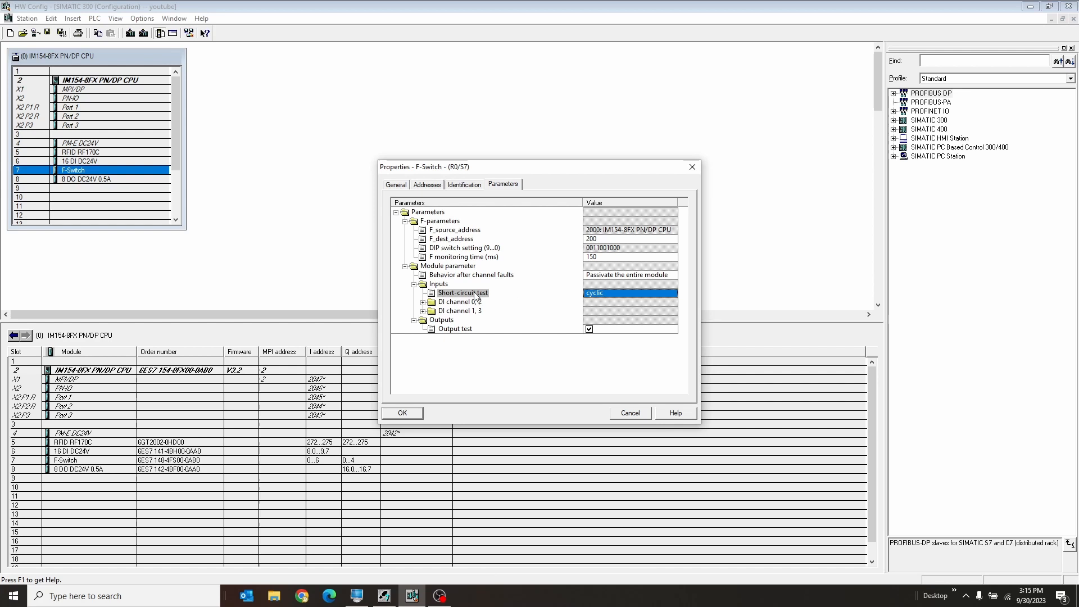
click(601, 303)
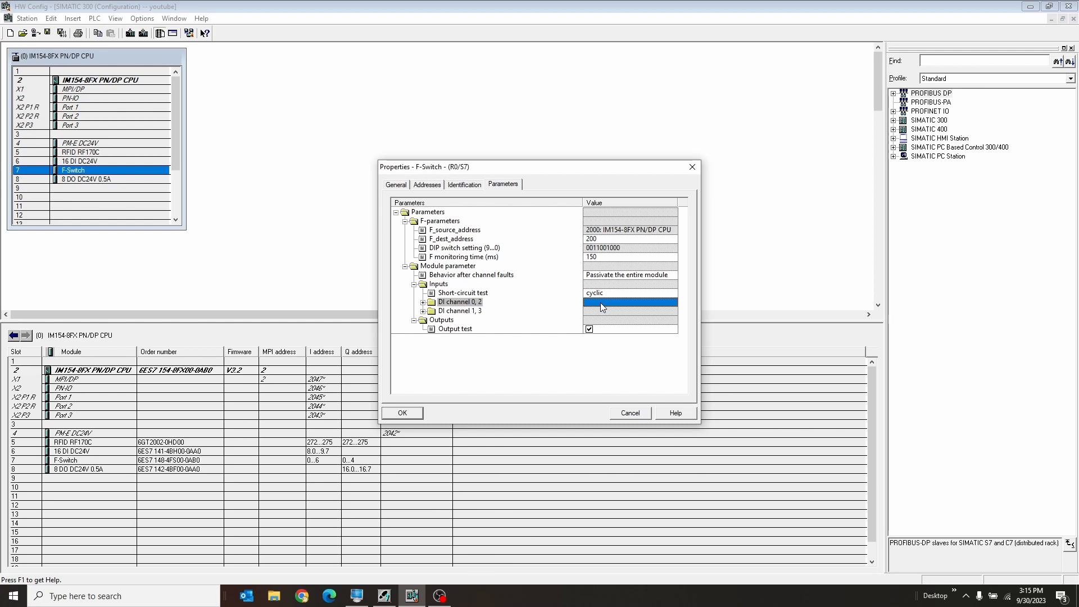
Expand the F-Switch's DI channel 0, 2 parameters and examine whether the channel is activated.
click(601, 299)
click(601, 299)
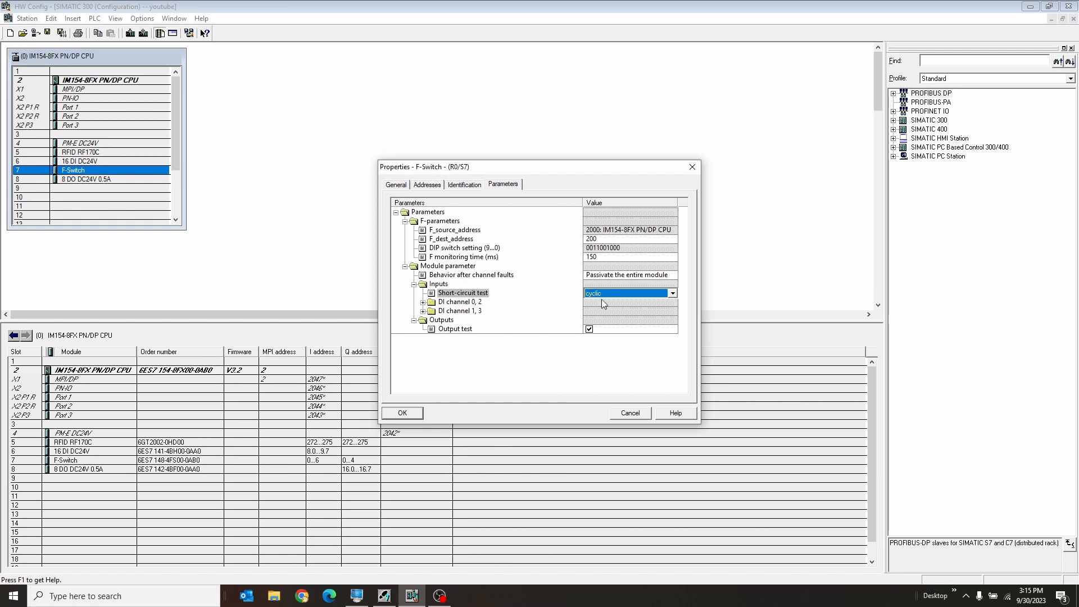
click(423, 302)
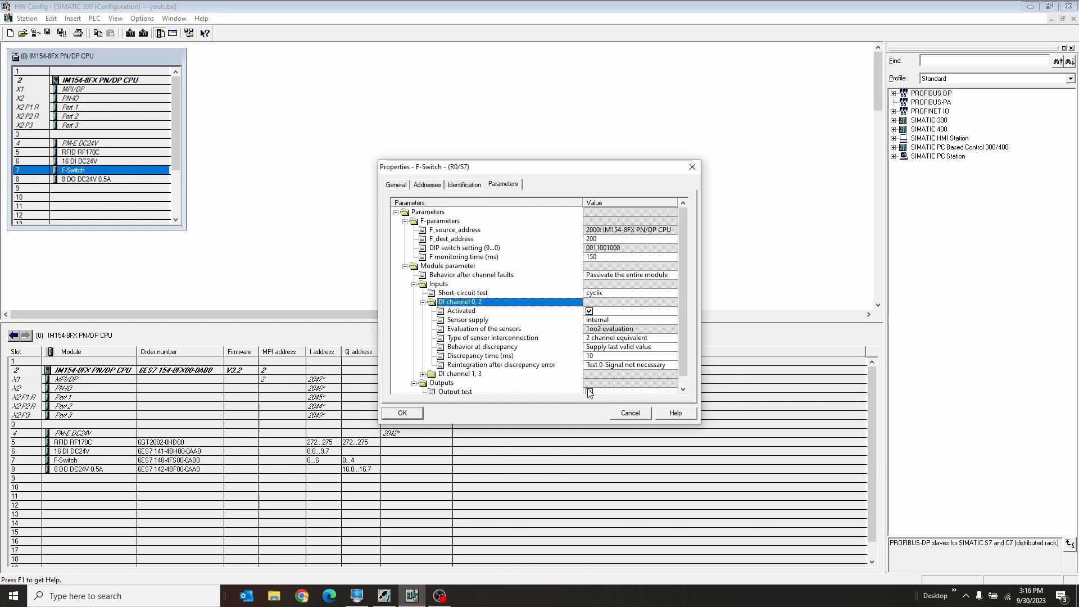
click(550, 311)
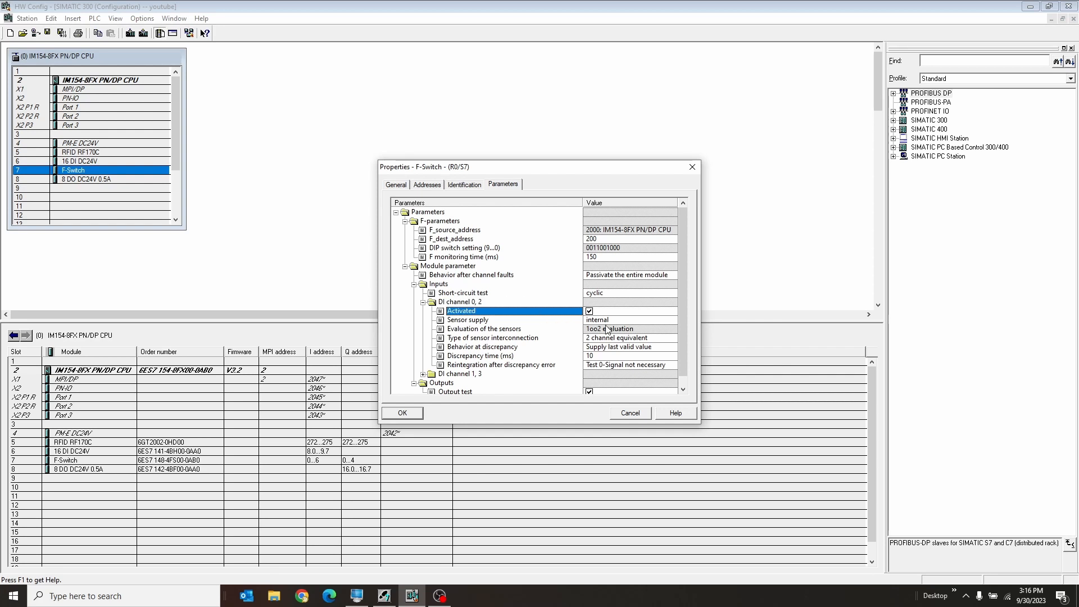
drag(680, 328, 682, 343)
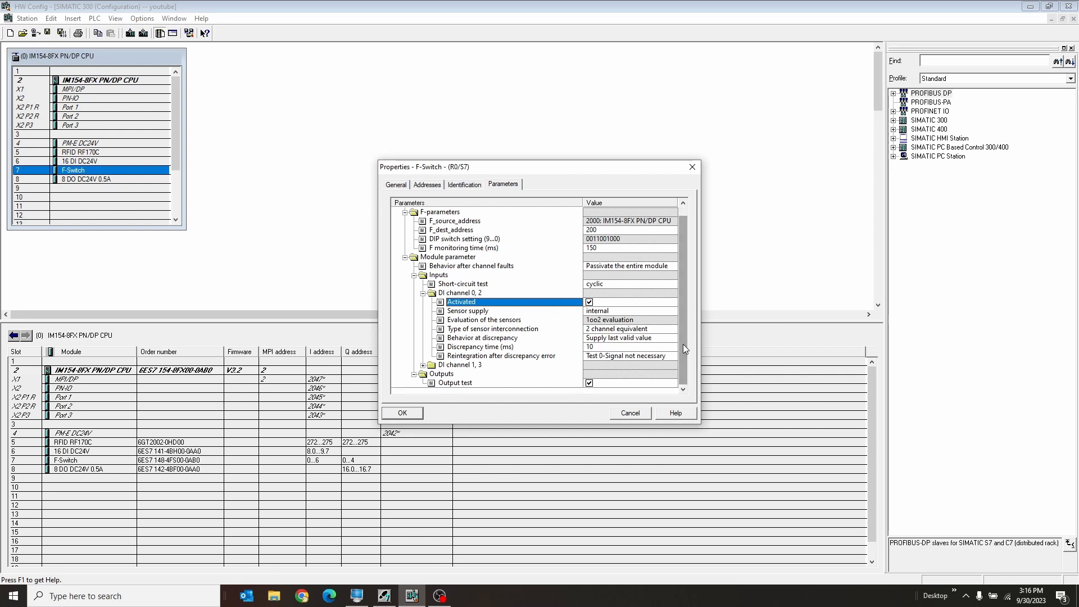
click(508, 293)
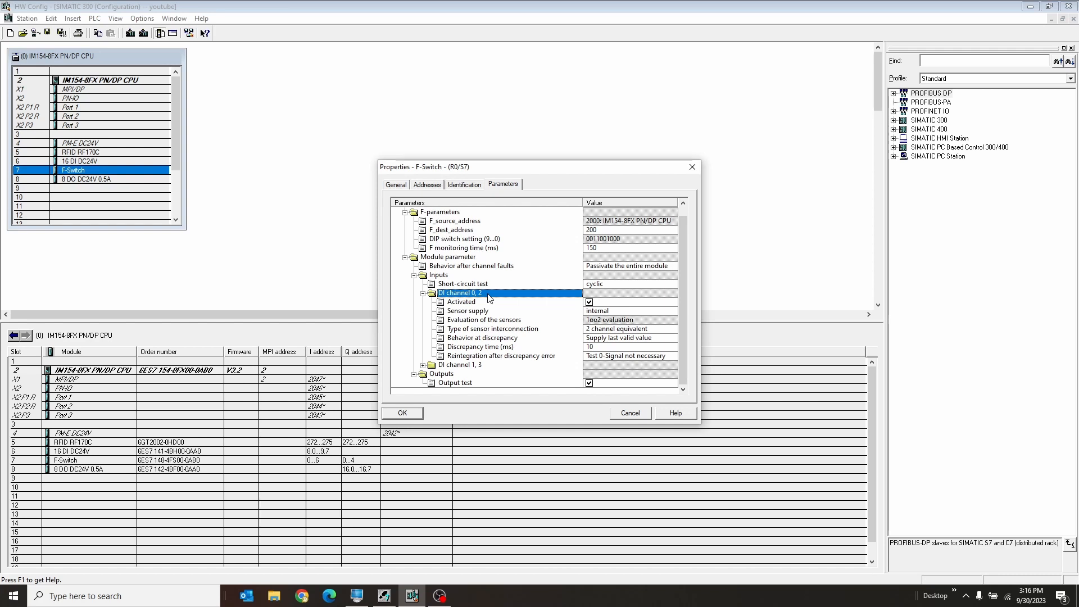
Review the sensor supply, sensor evaluation and sensor interconnection type options of DI channel 0, 2.
click(605, 322)
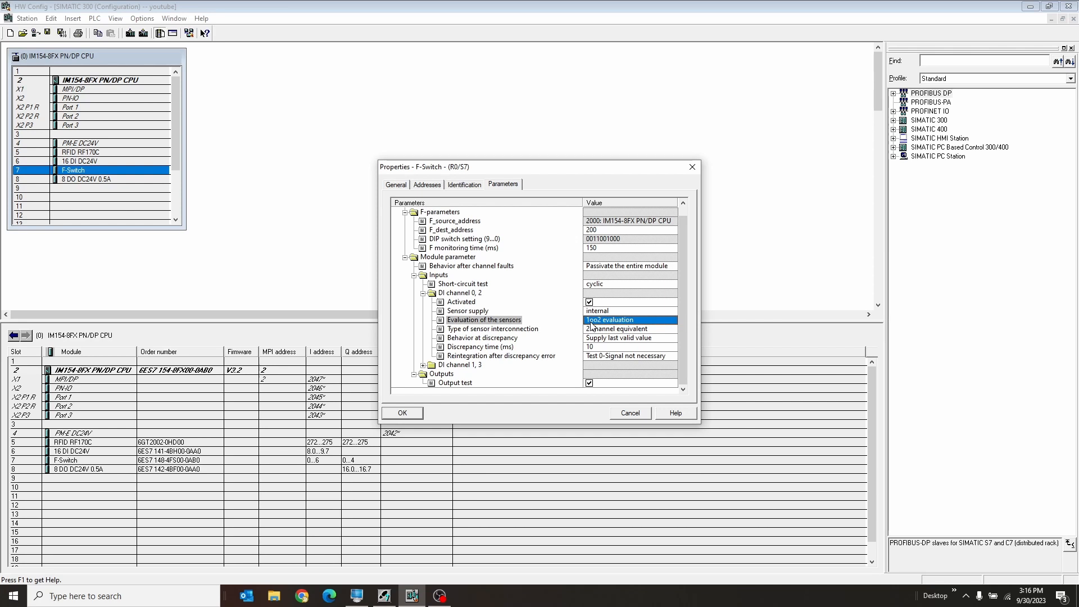
click(574, 310)
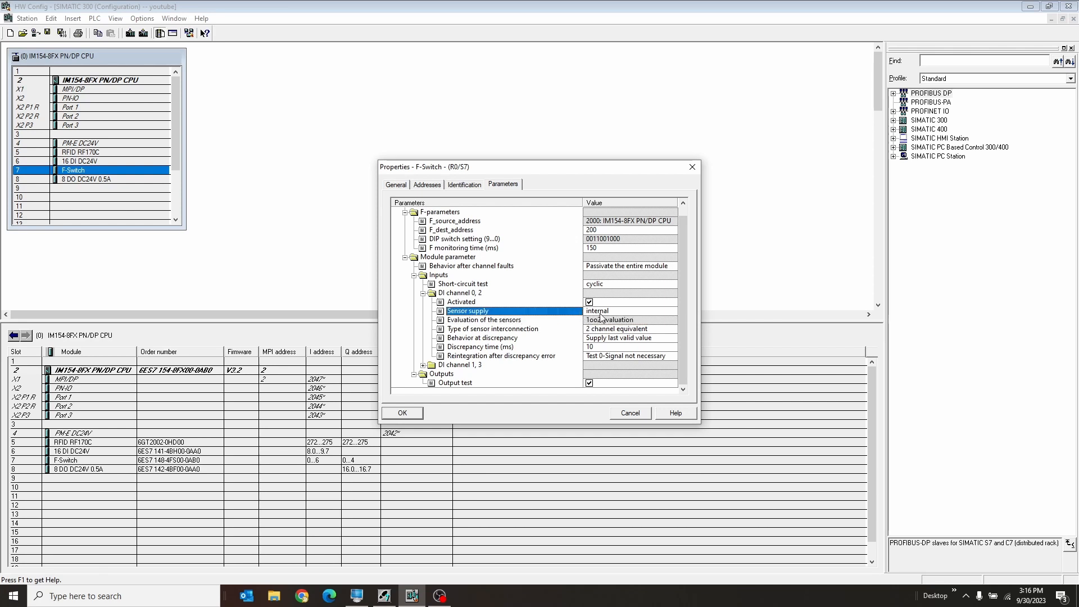
click(611, 312)
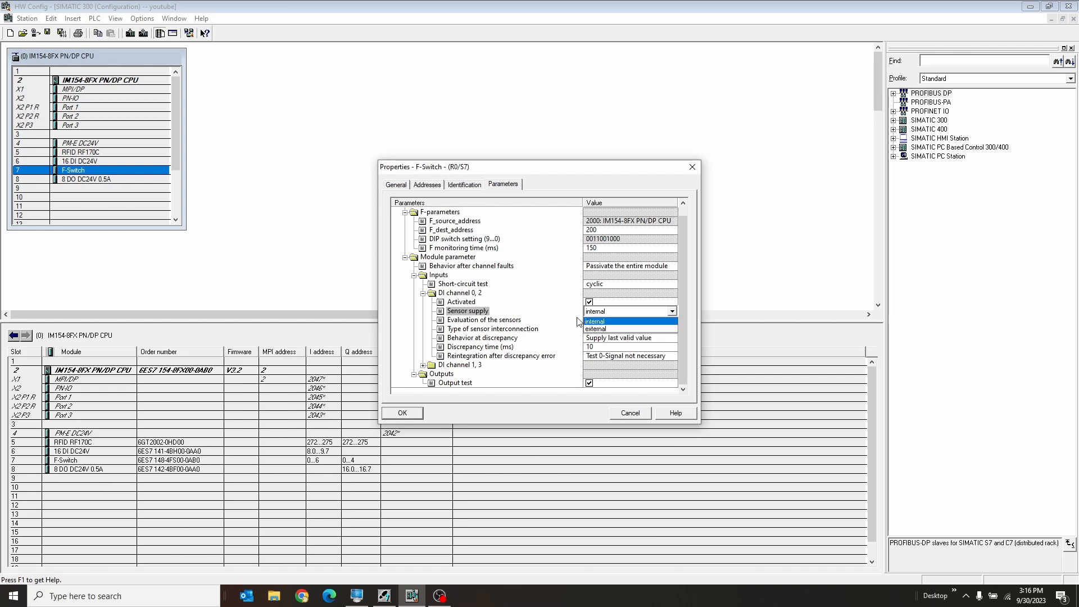
click(560, 308)
click(593, 321)
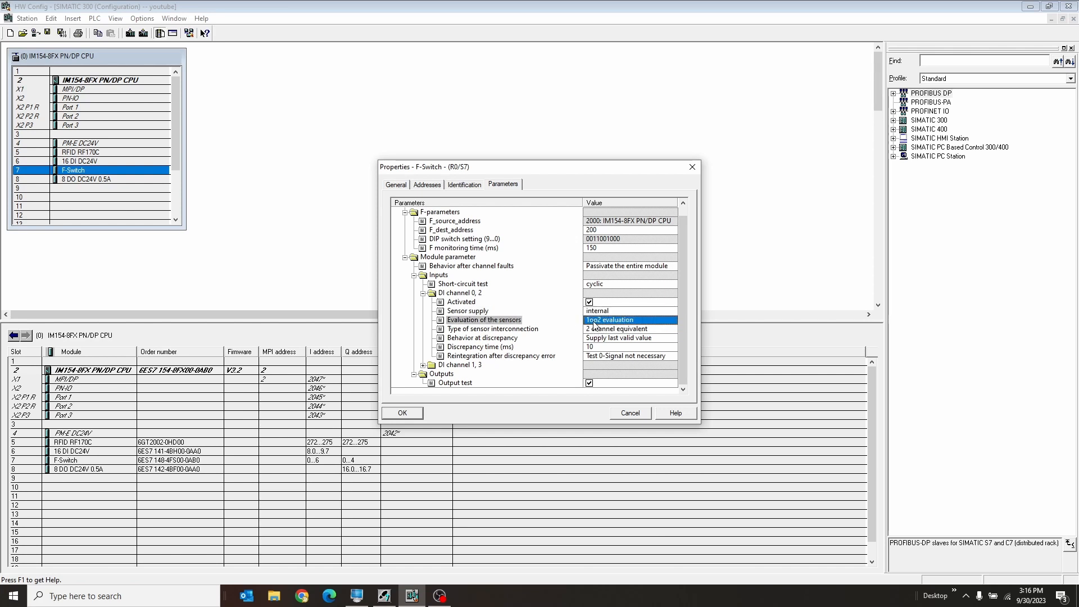
click(654, 329)
click(653, 330)
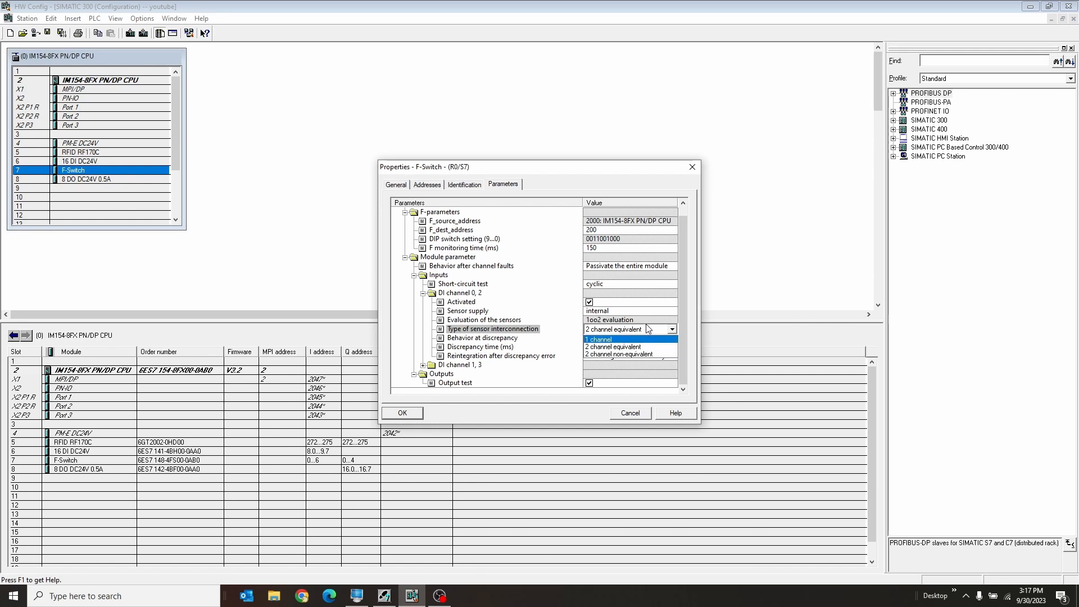
click(649, 321)
Set the behavior at discrepancy of DI channel 0, 2 to 0-Supply value.
click(632, 337)
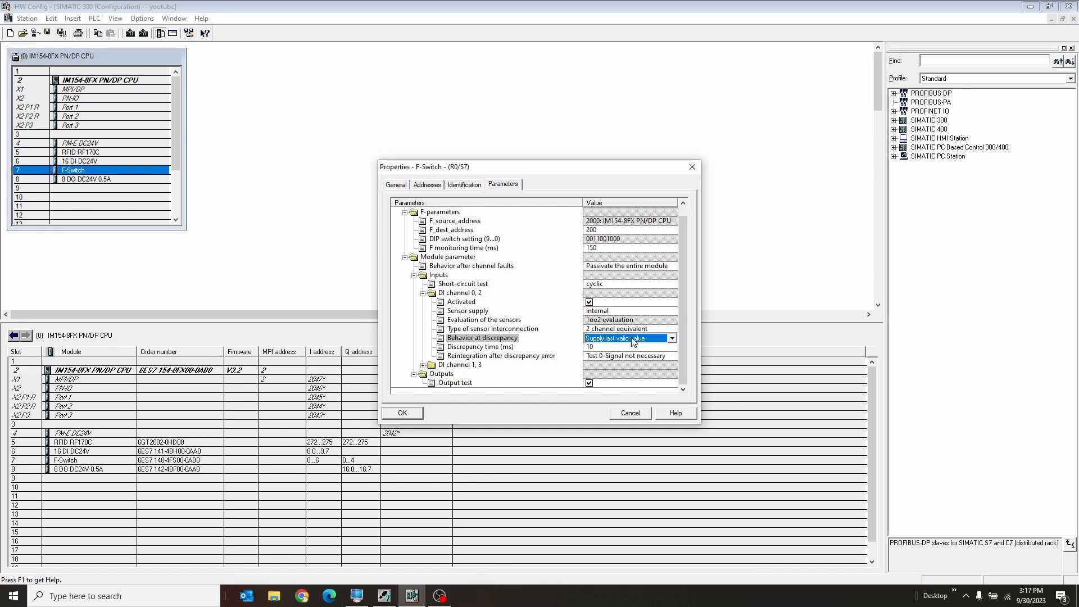
click(634, 339)
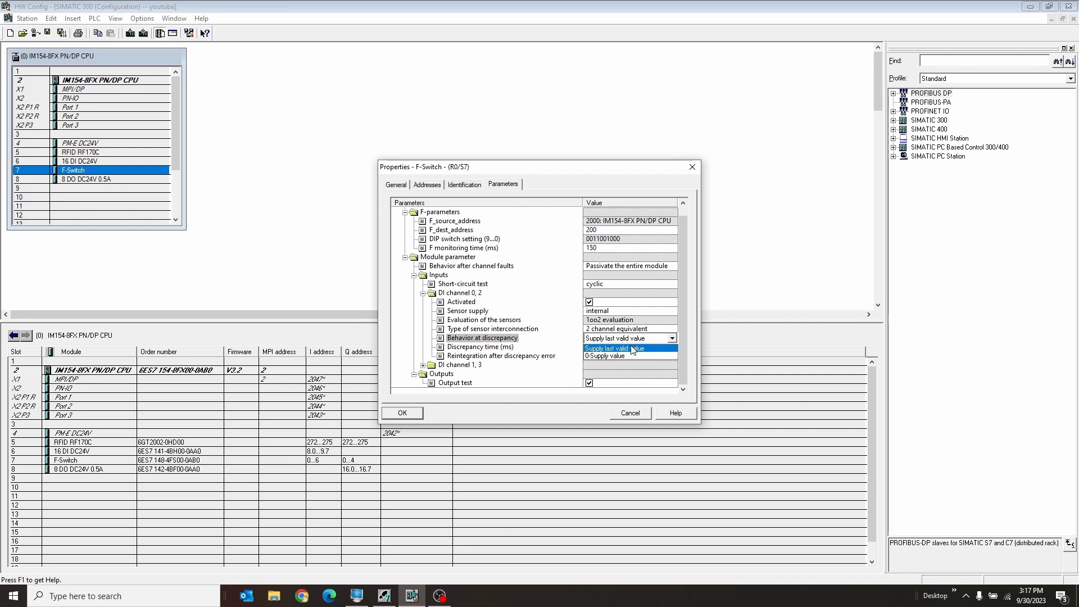
click(627, 356)
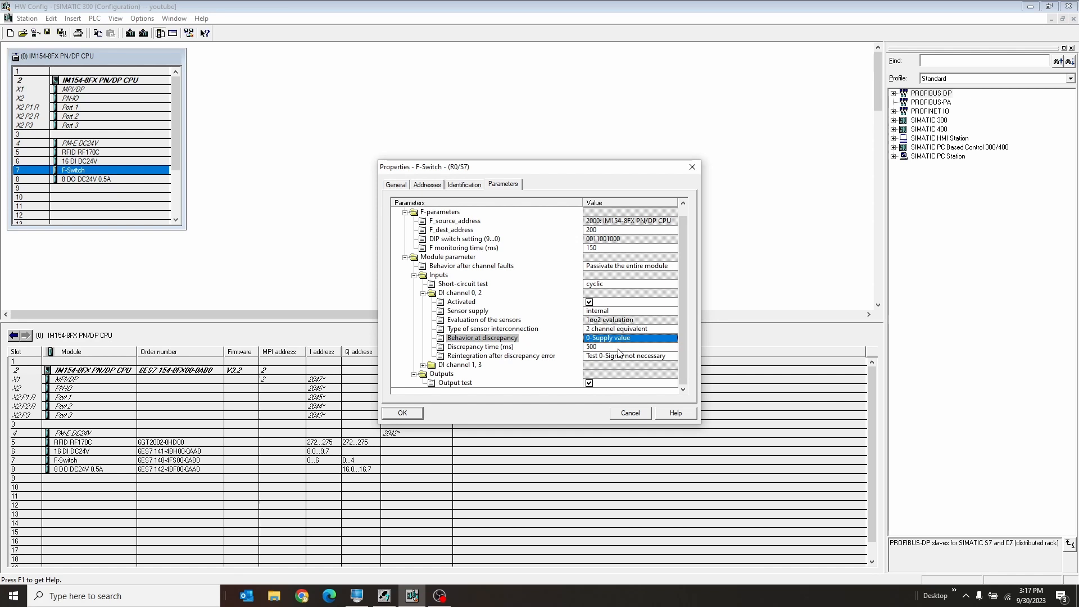
Set the discrepancy time of DI channel 0, 2 to 50 ms and select its reintegration after discrepancy error setting.
click(619, 346)
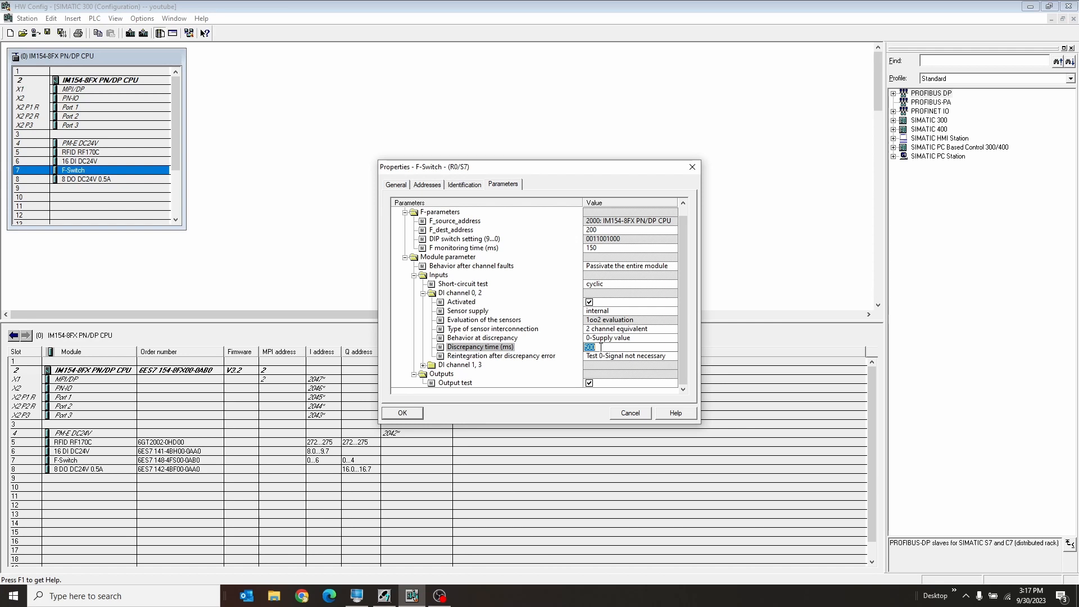
text(50)
click(576, 350)
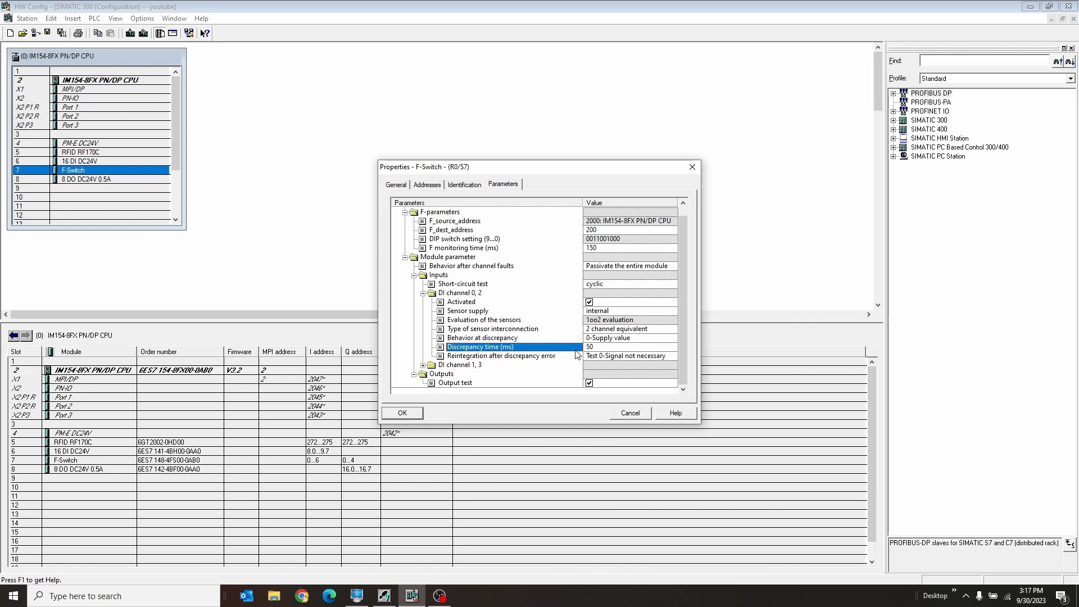
click(566, 358)
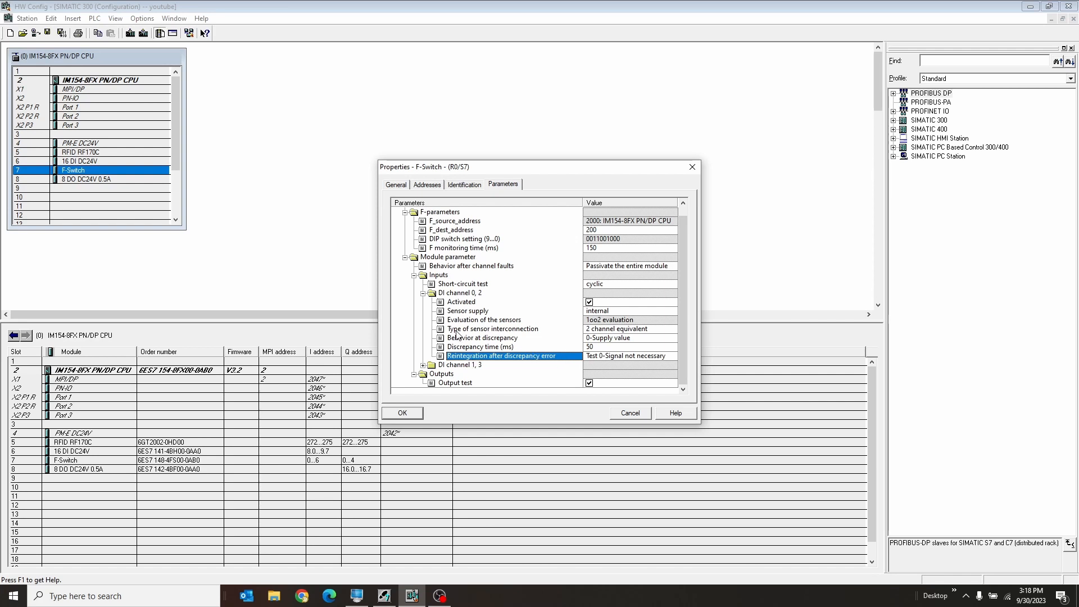
Expand DI channel 1, 3, deactivate it and apply the F-Switch's modified safety properties.
click(426, 366)
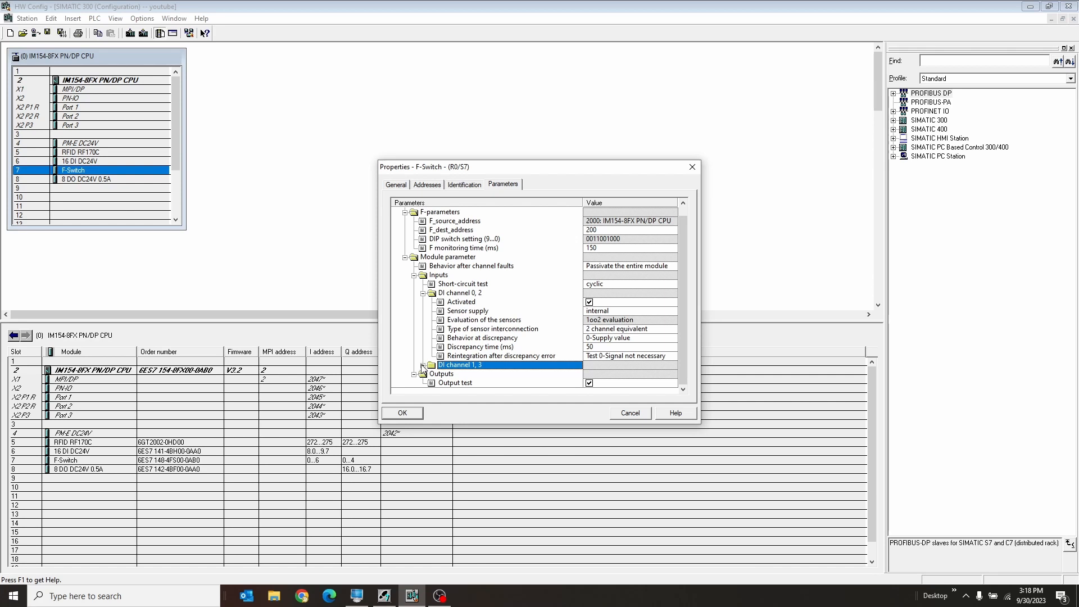
click(423, 365)
click(590, 329)
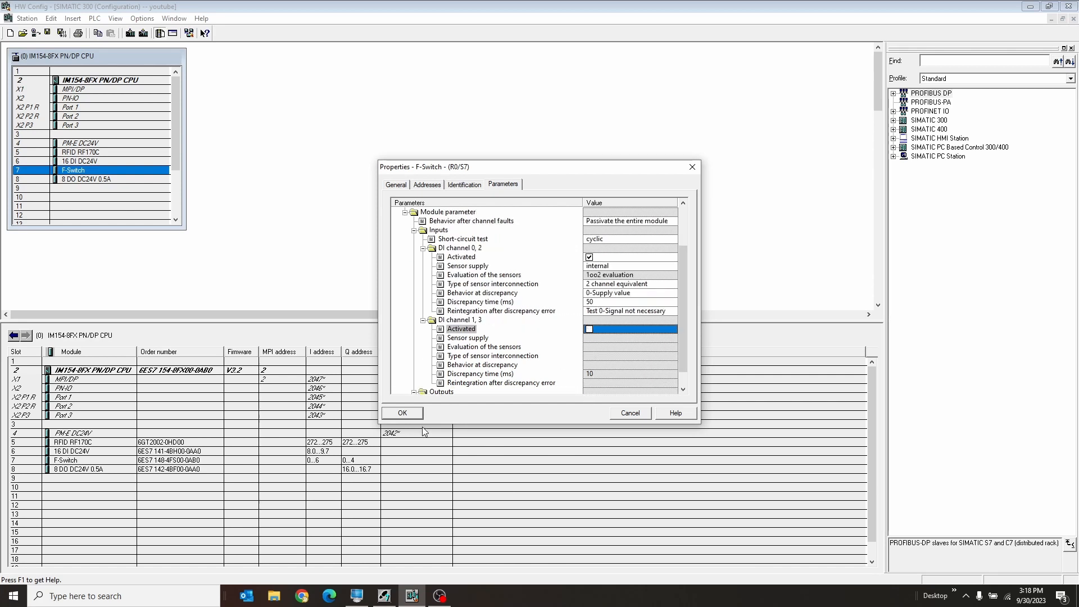
click(409, 413)
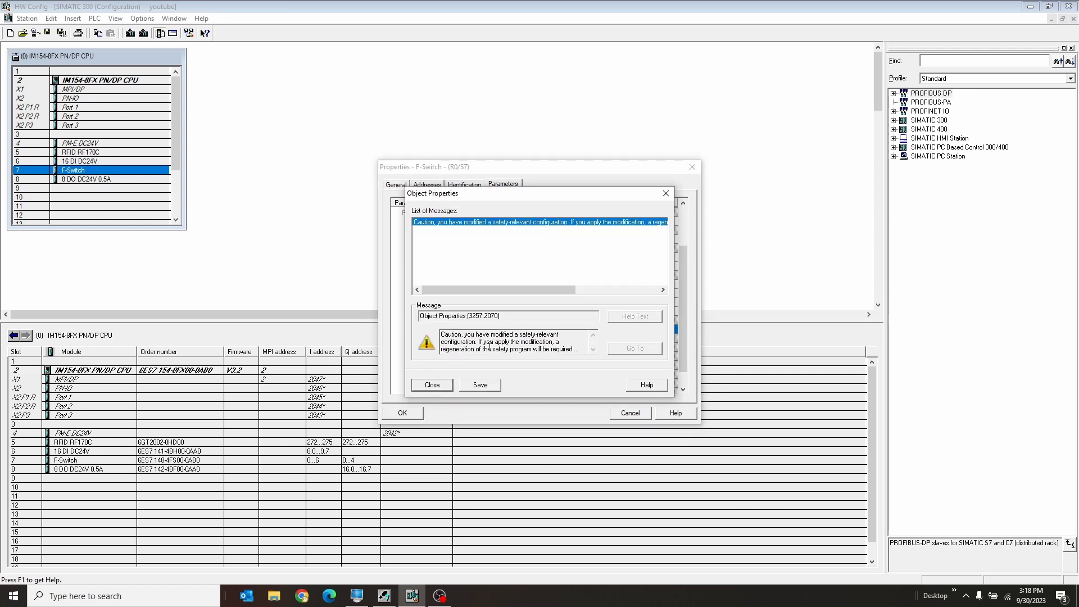
click(446, 388)
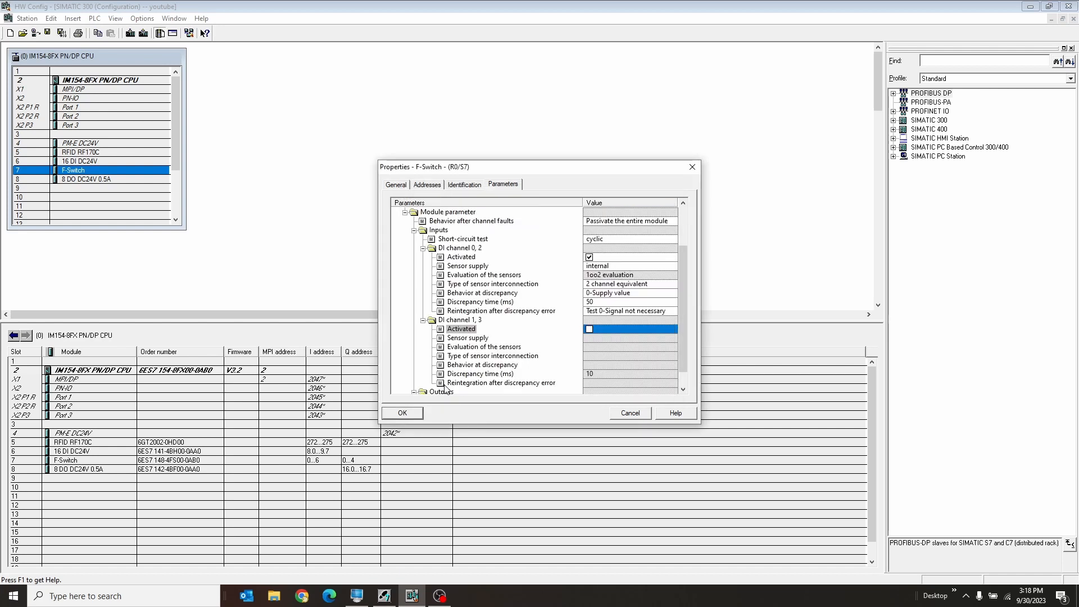
click(402, 413)
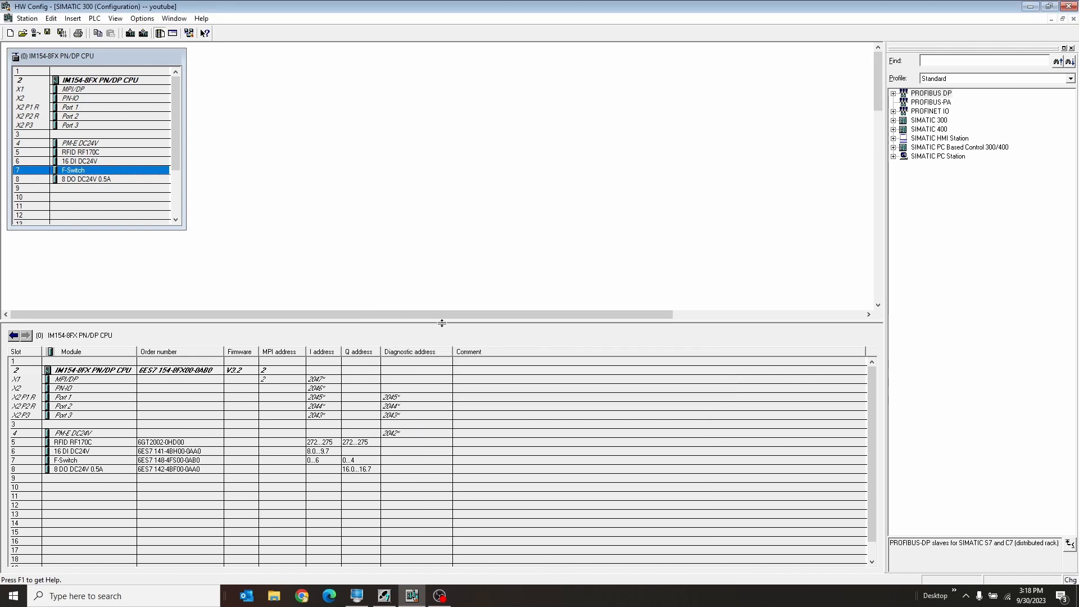
Save and compile the hardware configuration, download it to the IM154-8FX PN/DP CPU and restart the module.
click(62, 34)
click(130, 33)
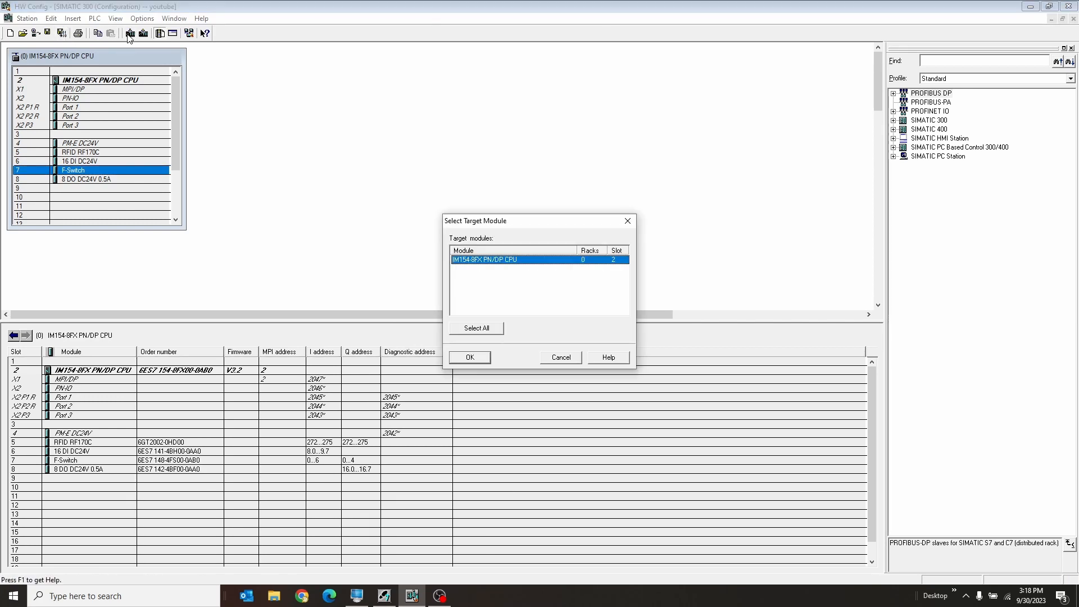
click(470, 357)
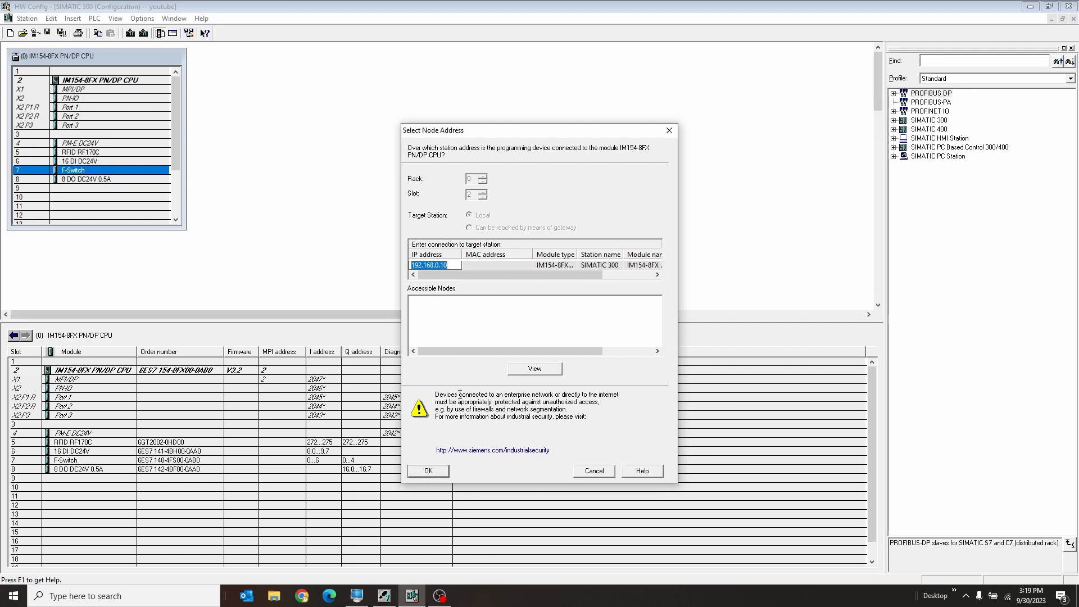
click(442, 470)
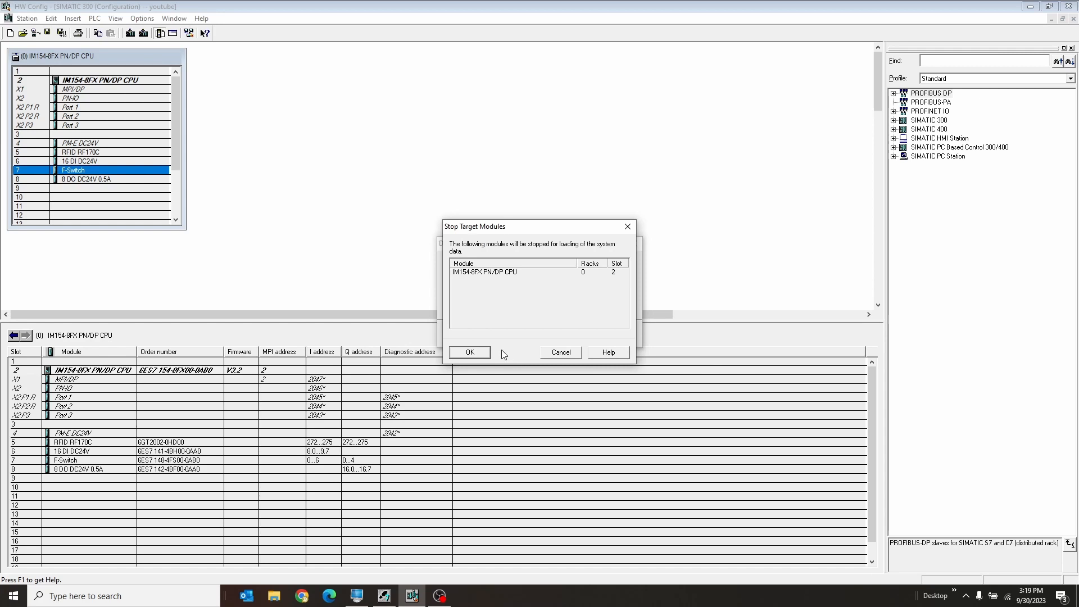
click(470, 352)
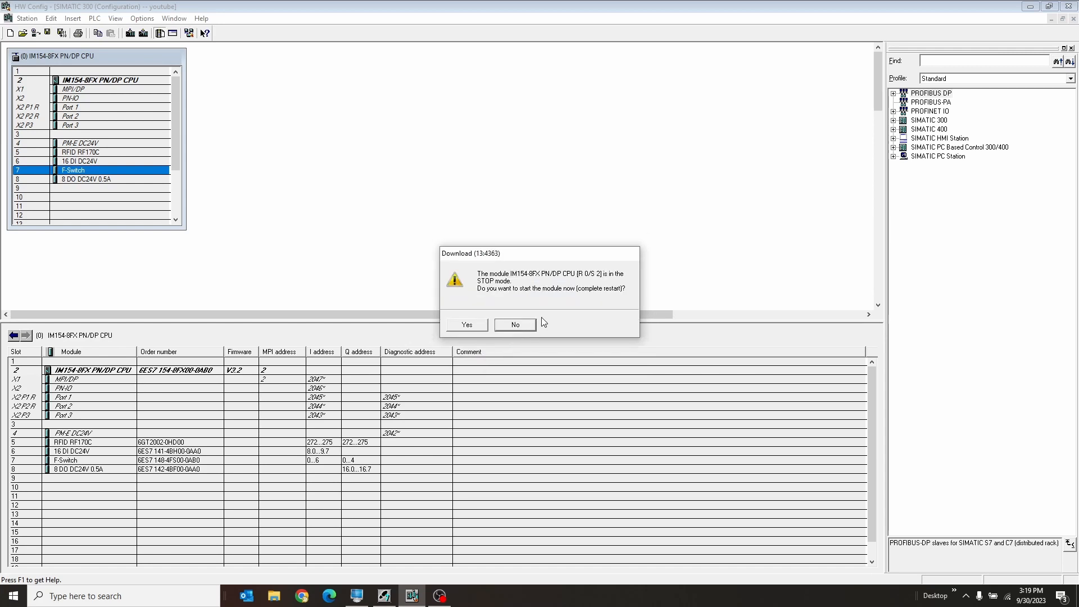
click(471, 325)
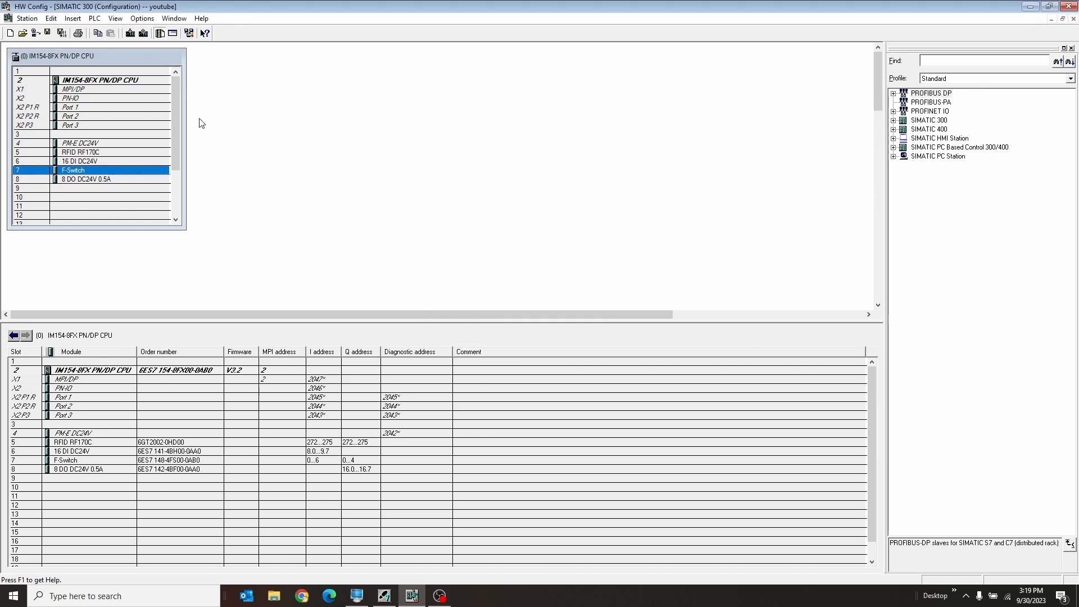
Switch the station to its online view and open the F-Switch's module information.
click(33, 34)
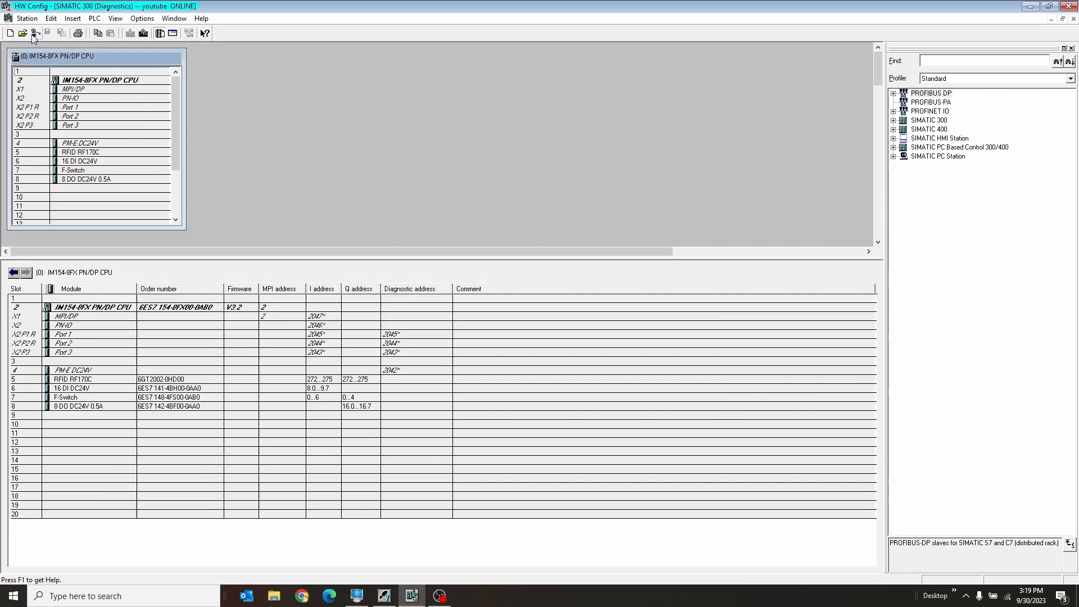
click(118, 81)
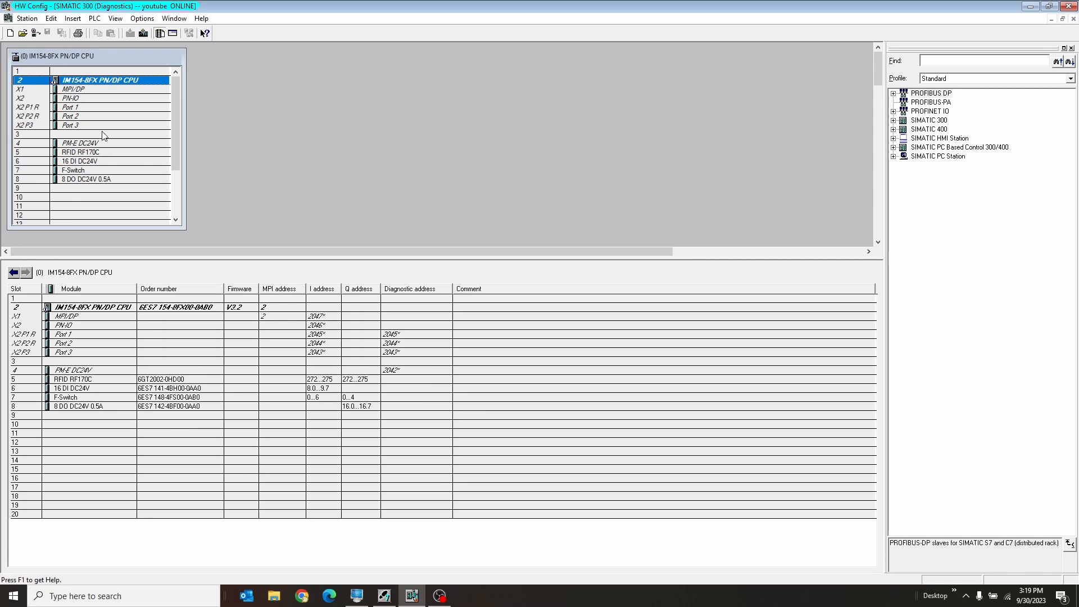
click(99, 171)
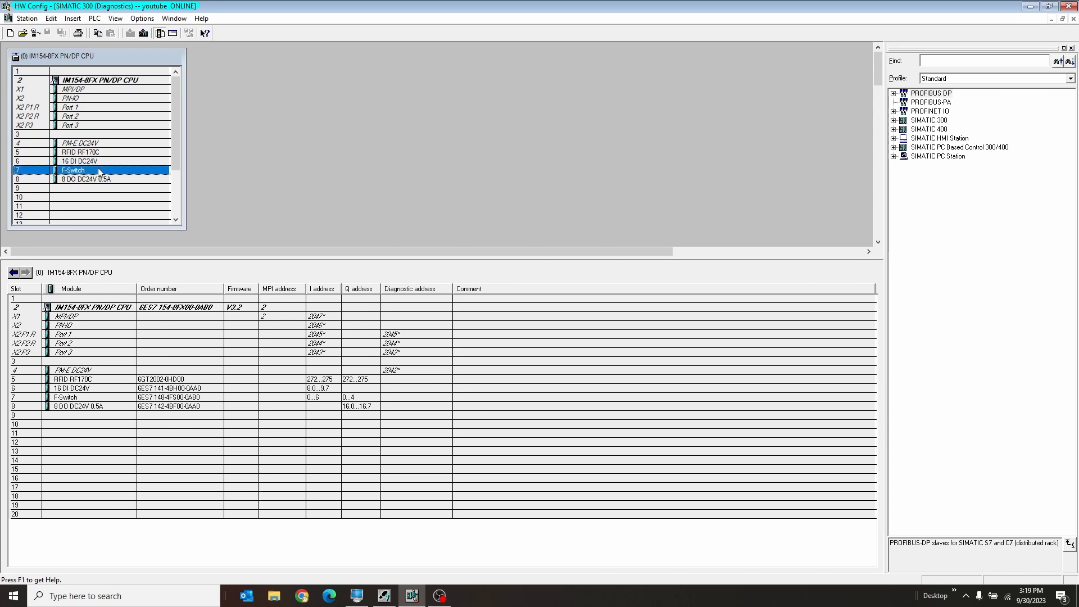
right_click(67, 169)
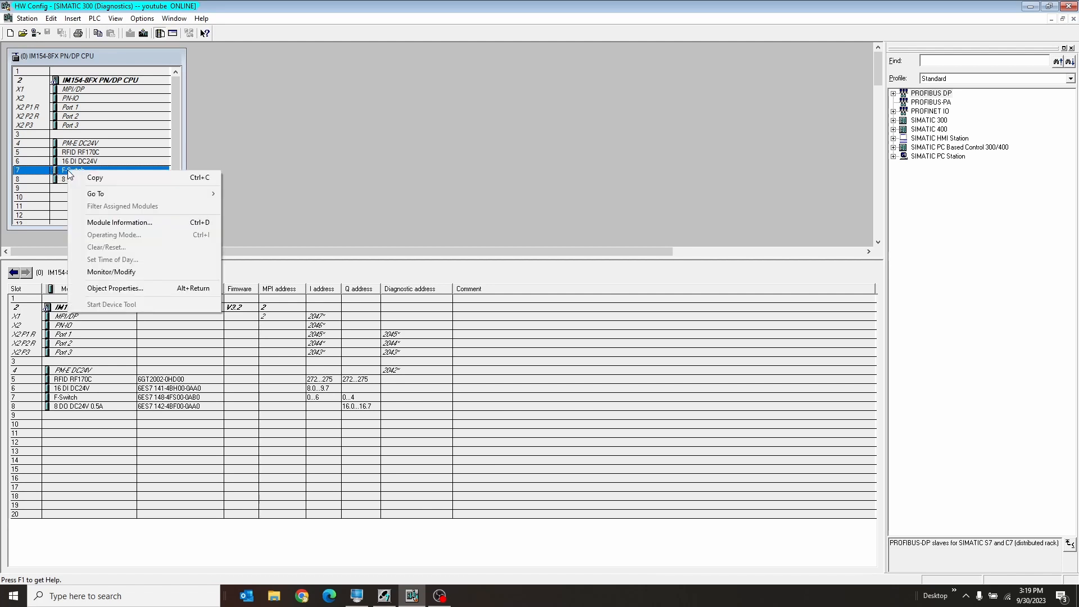
click(123, 219)
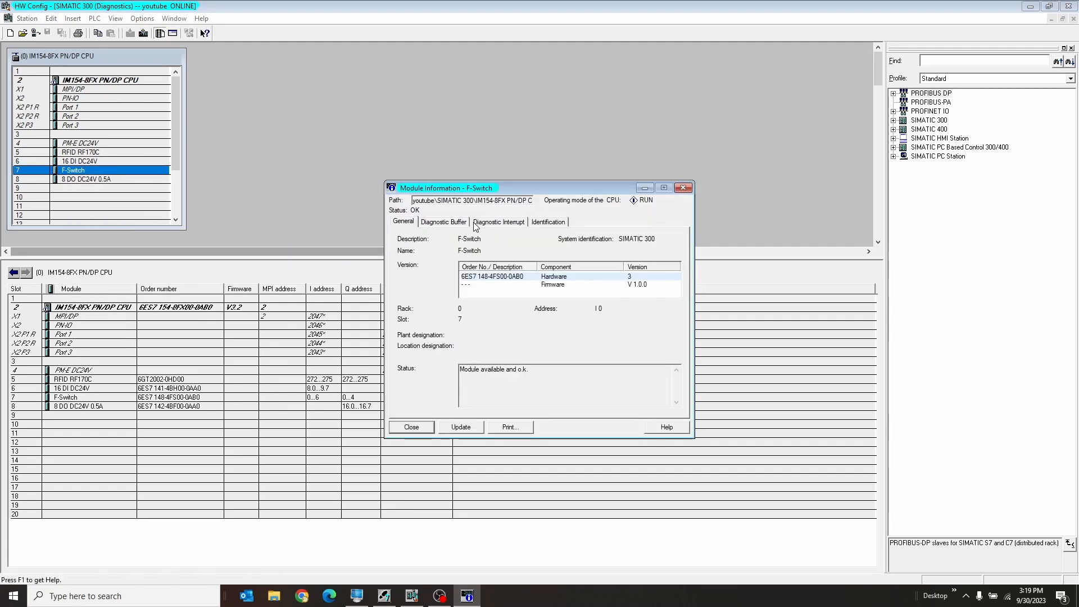
Examine the event details in the F-Switch's diagnostic buffer, close the module information and select the CPU rack.
click(466, 223)
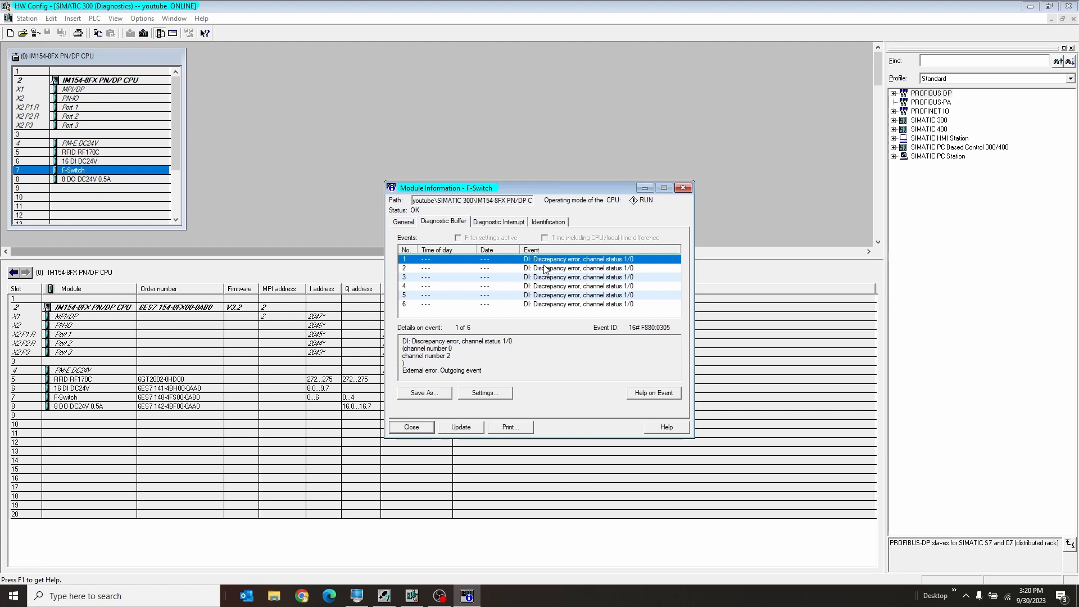
click(547, 268)
click(540, 278)
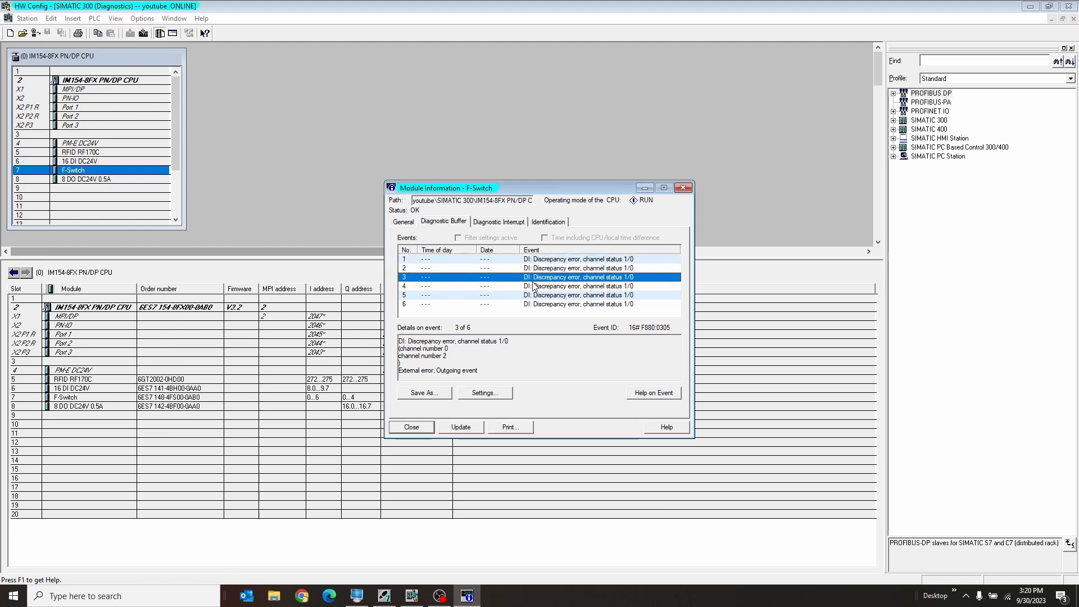
click(529, 287)
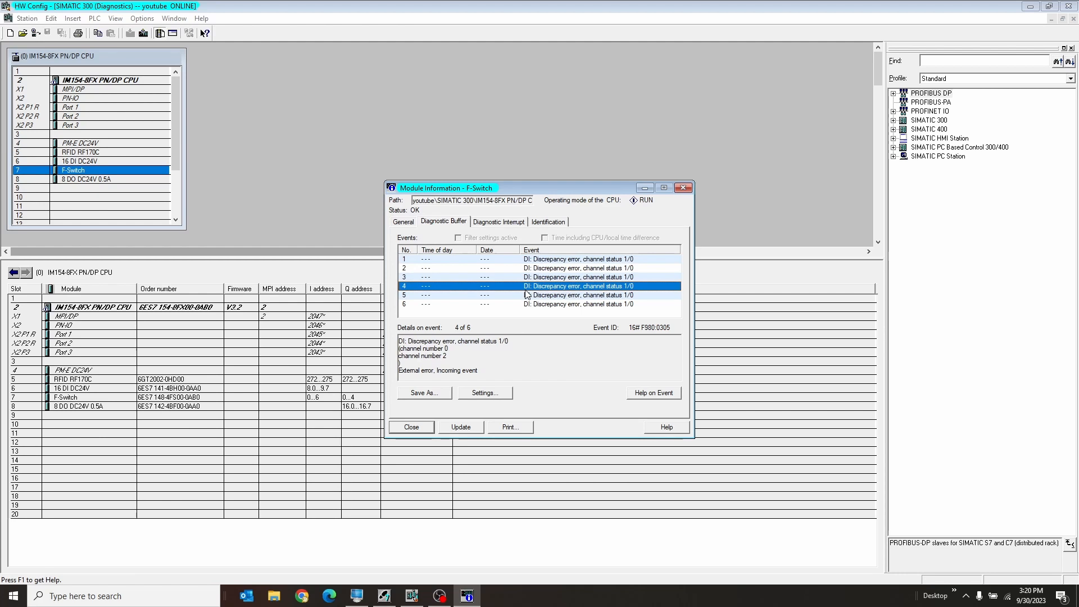
click(416, 428)
click(109, 56)
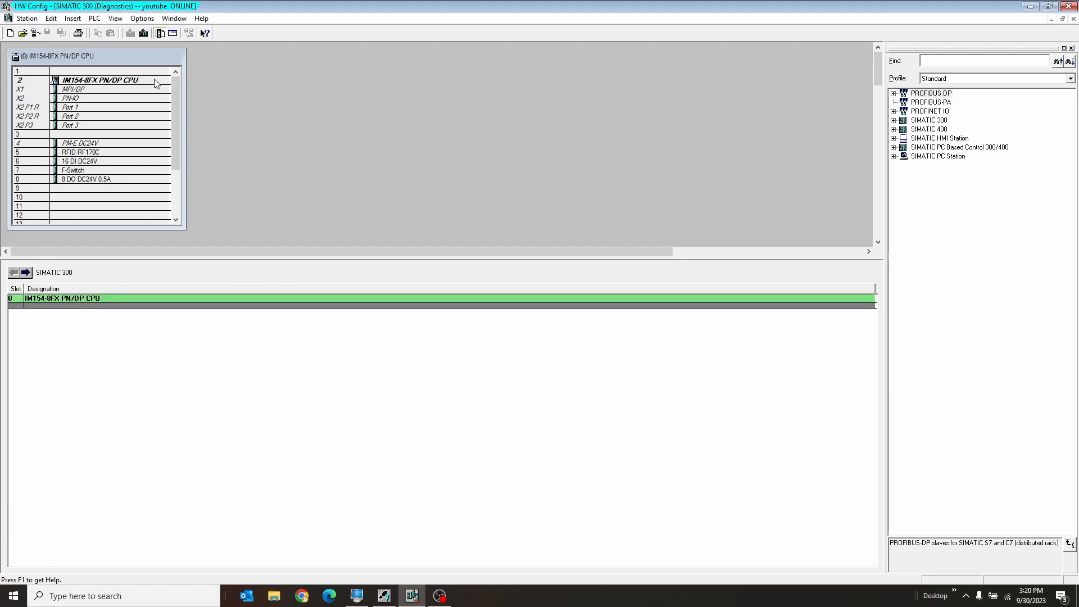
Close the station's online diagnostics window and return to its offline configuration.
click(36, 35)
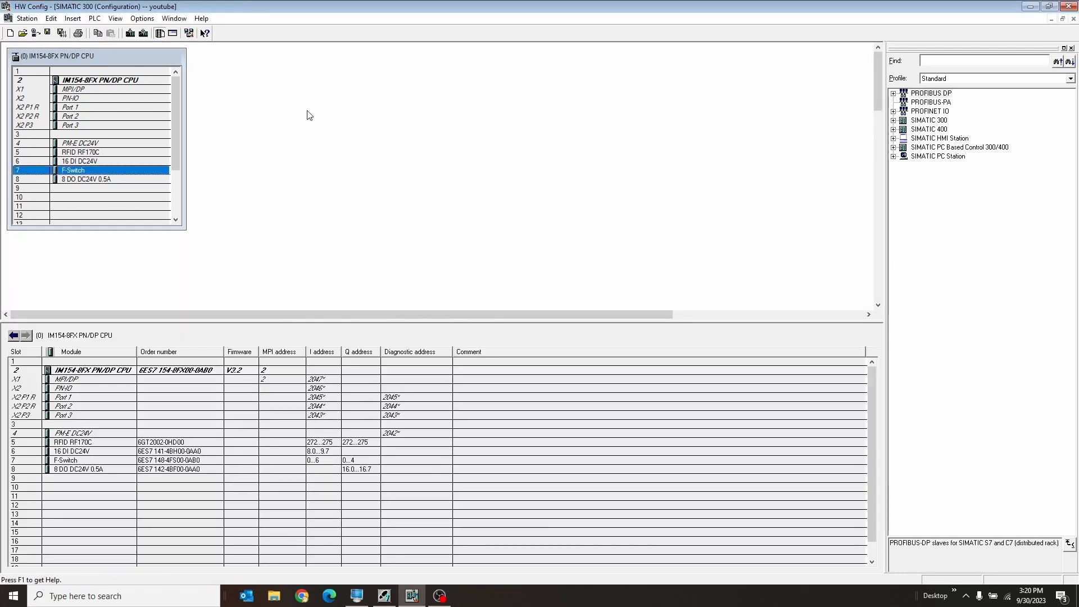
click(173, 18)
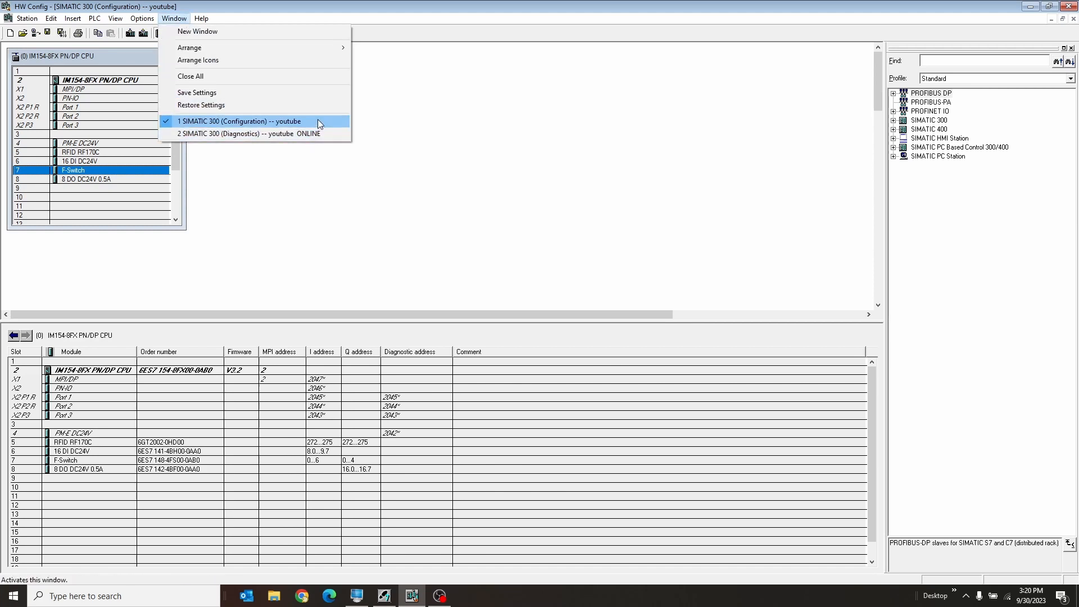
click(314, 133)
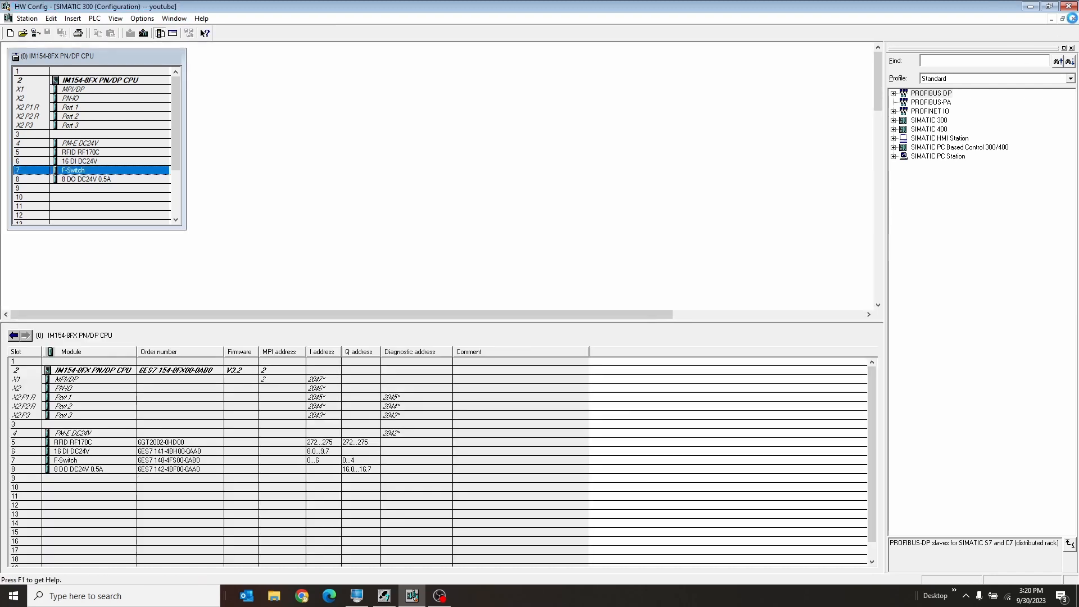
click(1073, 19)
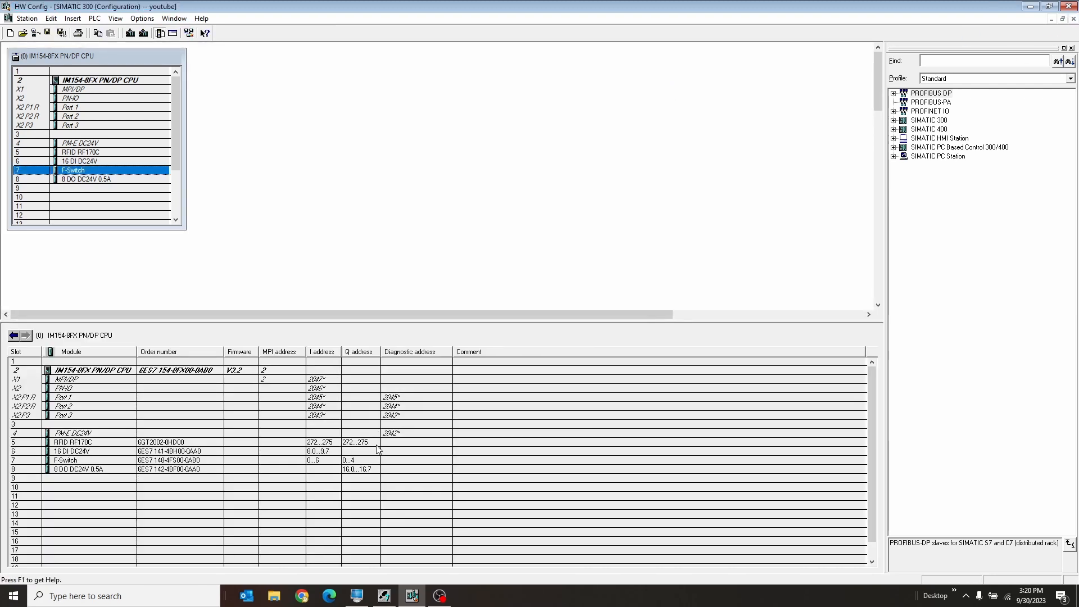
Switch to SIMATIC Manager and open the Blocks folder of S7 Program(1) under the IM154-8FX PN/DP CPU.
click(384, 595)
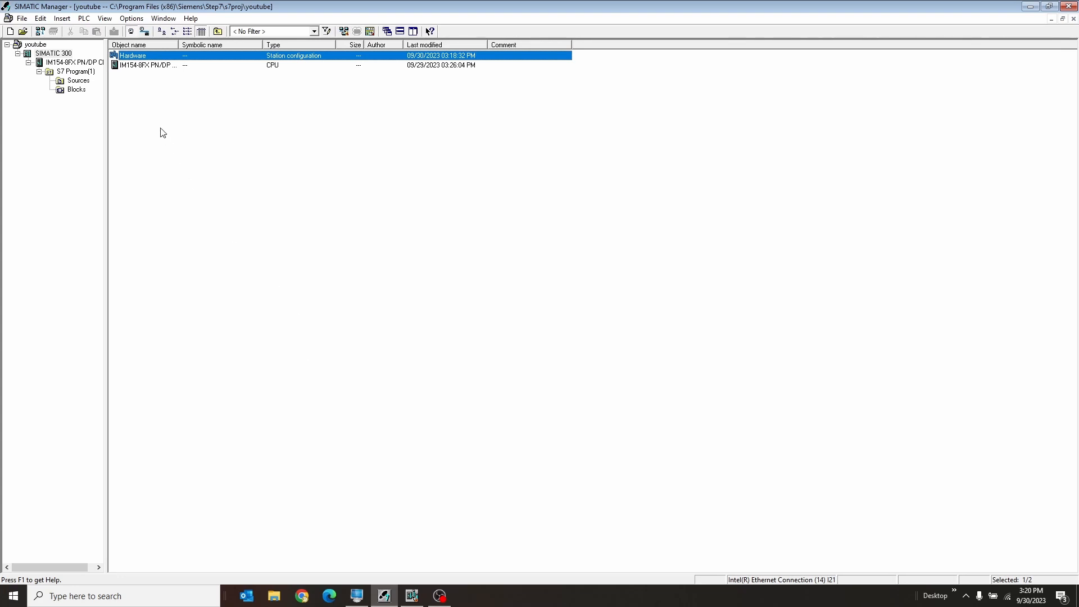
click(61, 57)
click(64, 64)
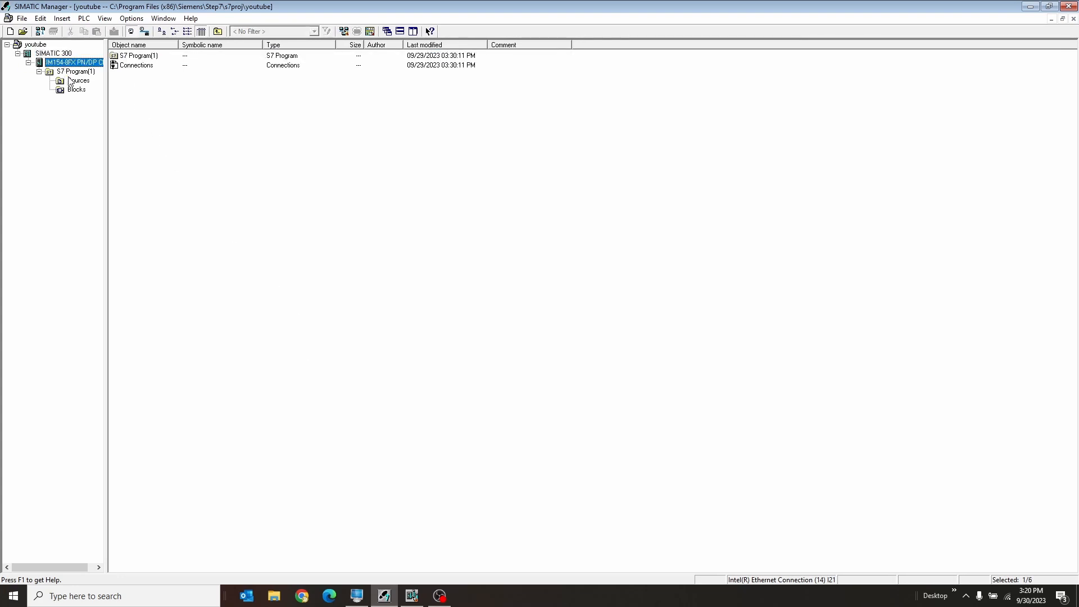
click(70, 72)
click(74, 91)
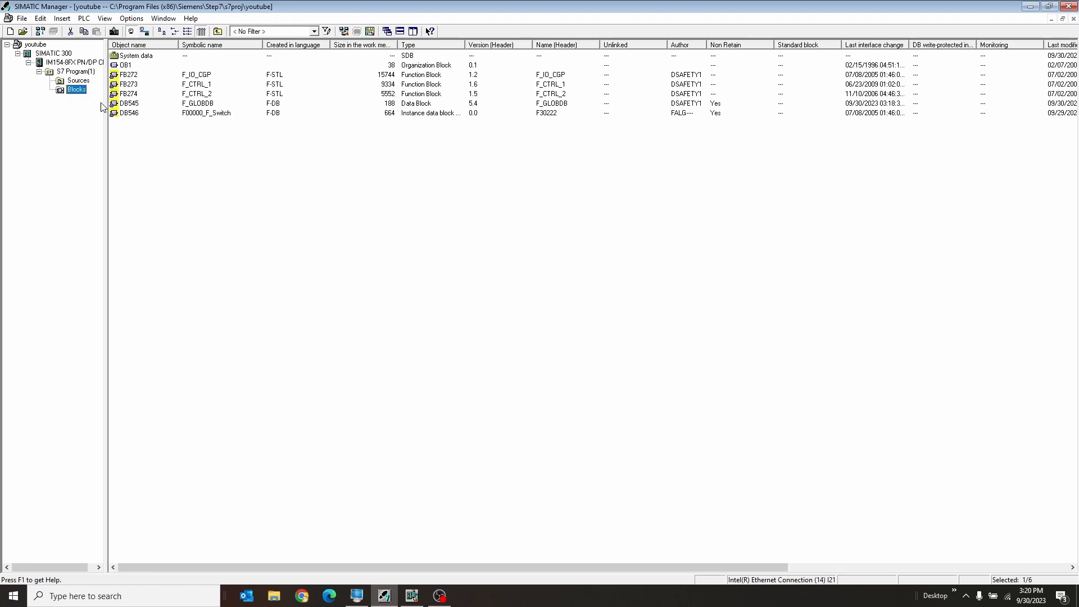
Examine the safety blocks FB272 through DB545 and the F-Switch's instance data block DB546.
click(165, 134)
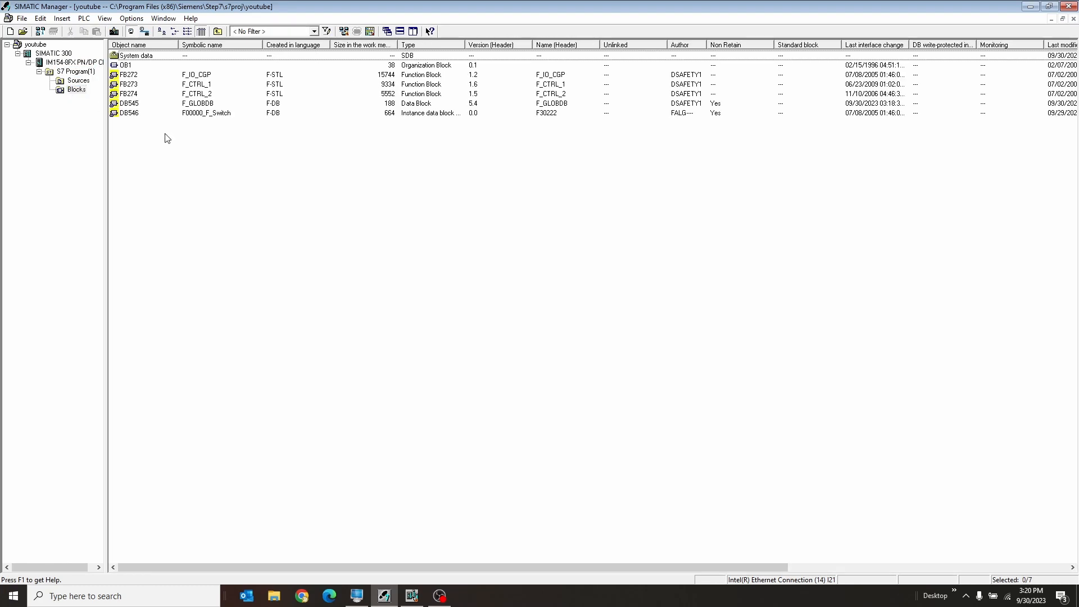
click(201, 76)
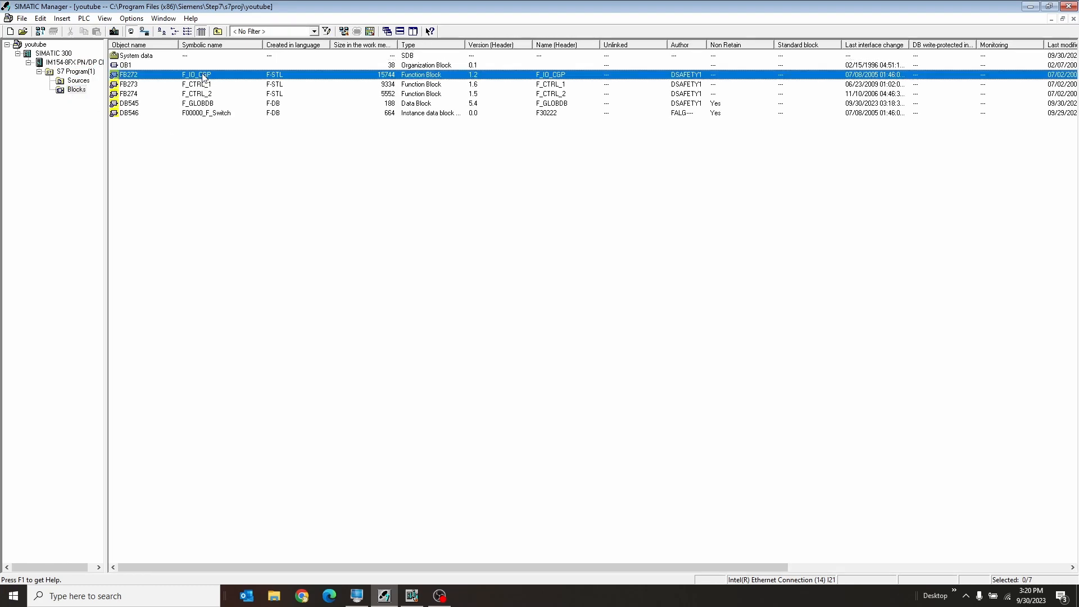
shift+click(201, 105)
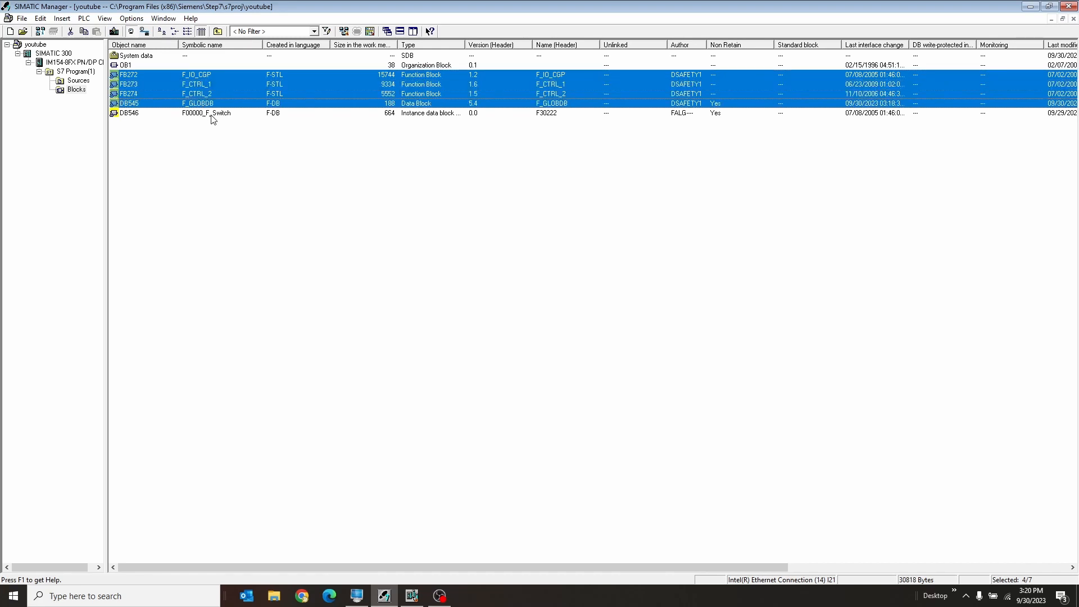
click(210, 115)
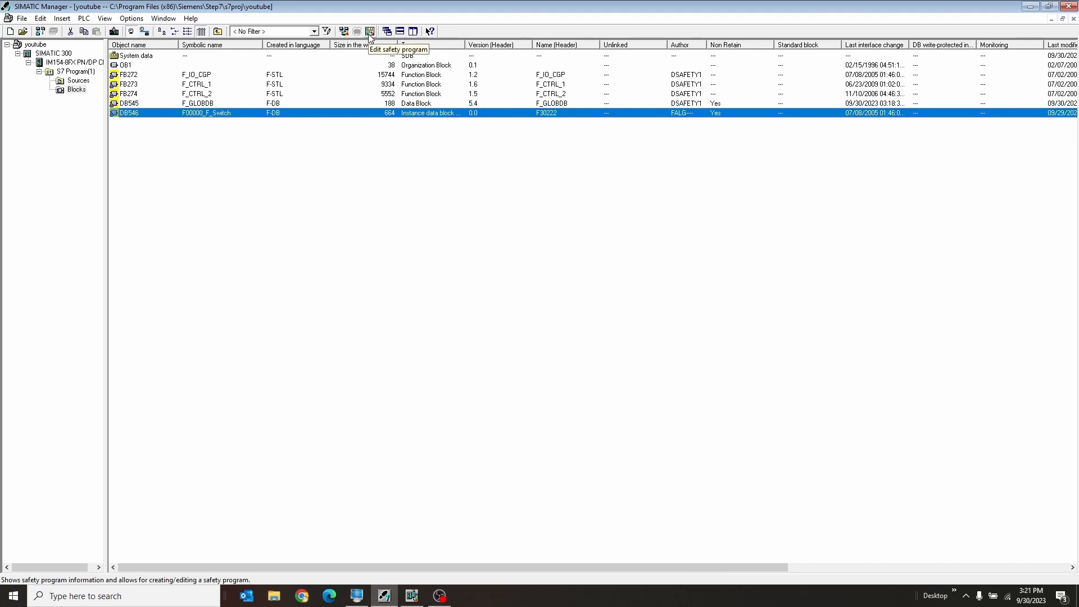
Insert a function block named FB500 with the symbolic name FB_Safety and the language F-LAD.
right_click(202, 140)
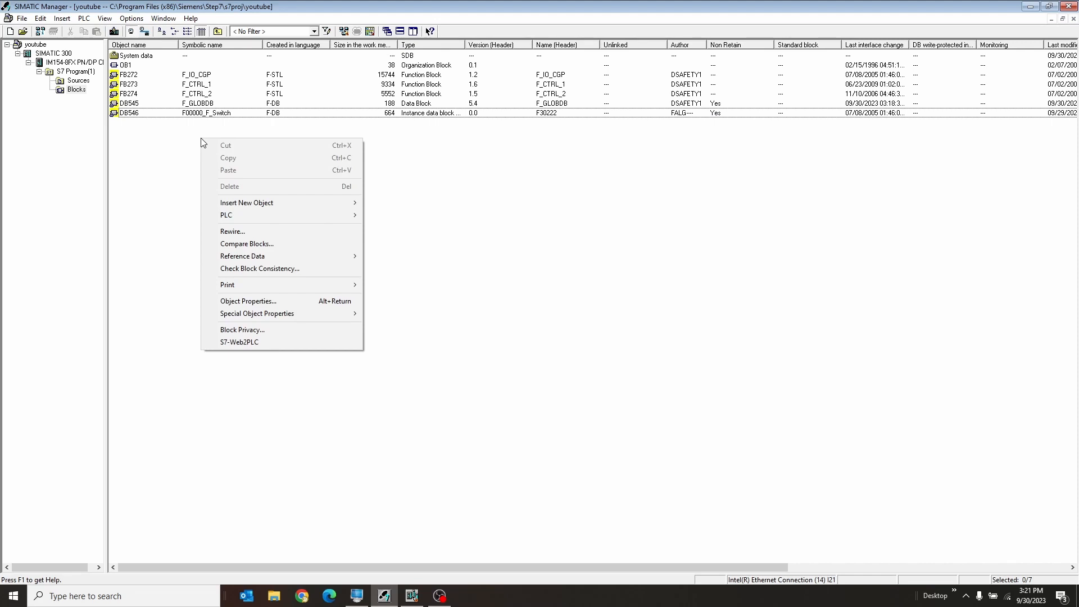
mouse_move(291, 204)
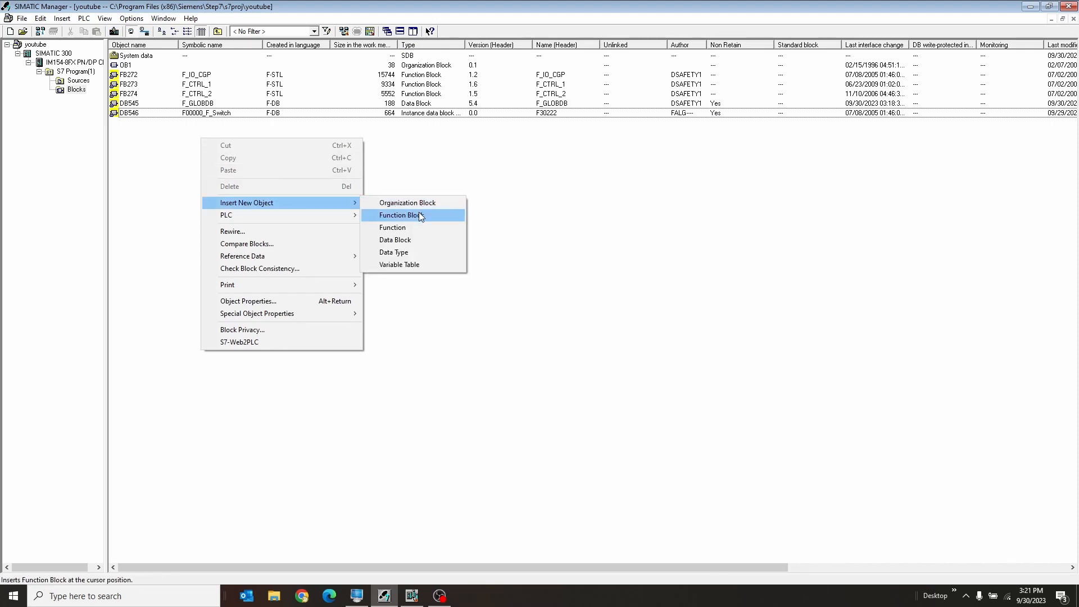
click(401, 215)
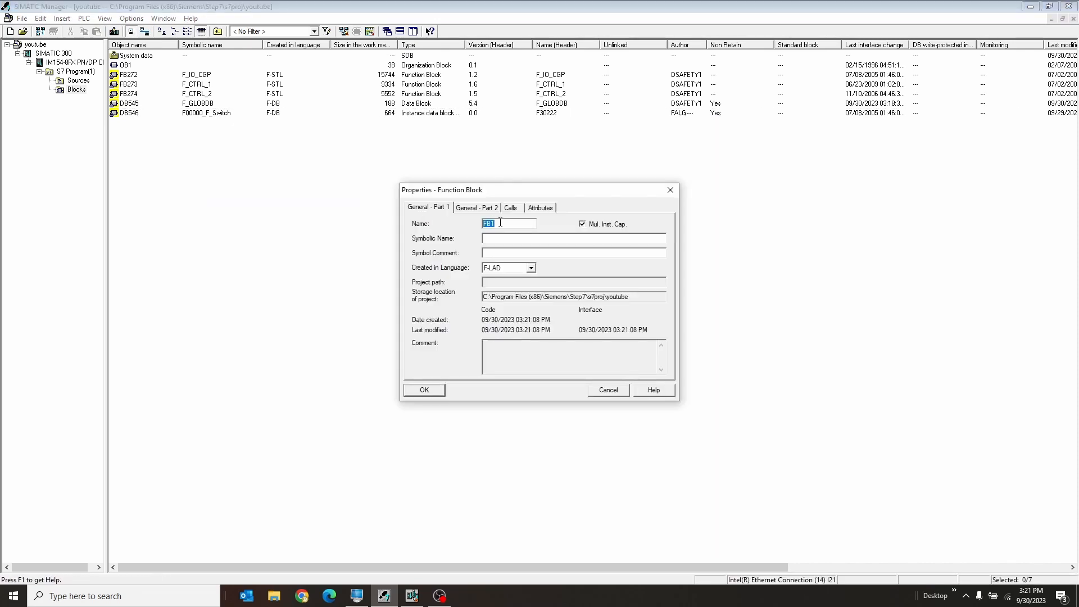
text(FB500)
text(FB)
text(_Safety)
click(518, 268)
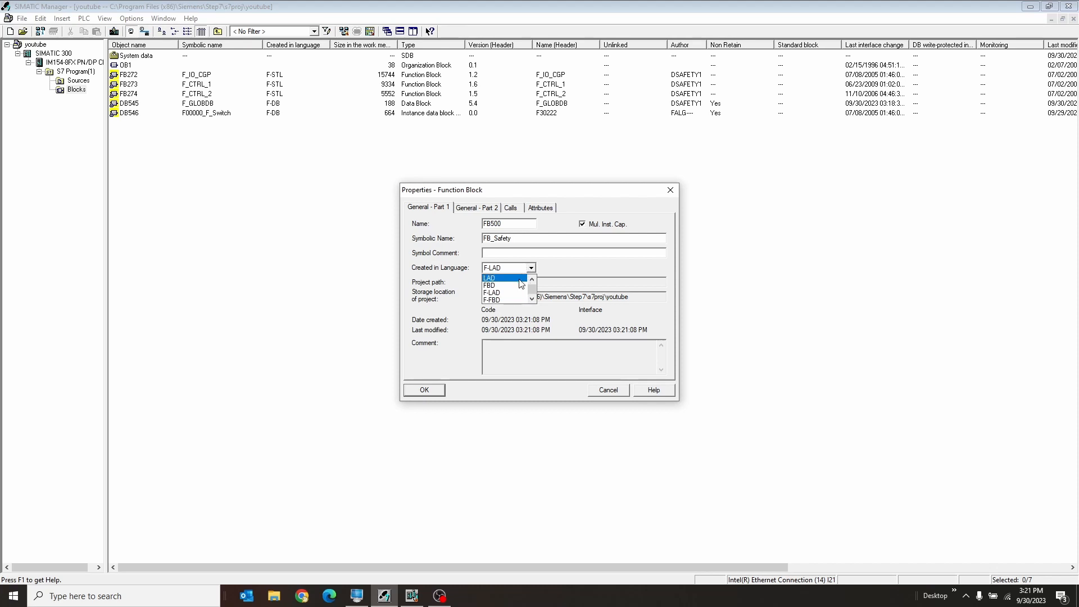
drag(532, 289, 531, 302)
click(499, 294)
click(433, 394)
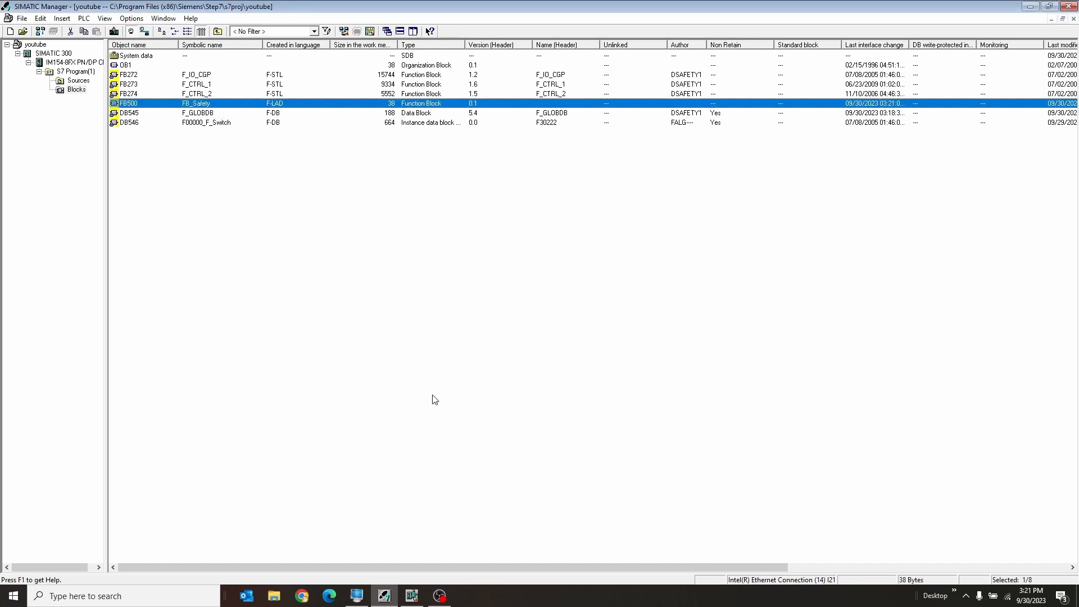
Insert a function named FC500 with the symbolic name FC_CALL and the language F-CALL.
click(223, 185)
right_click(223, 184)
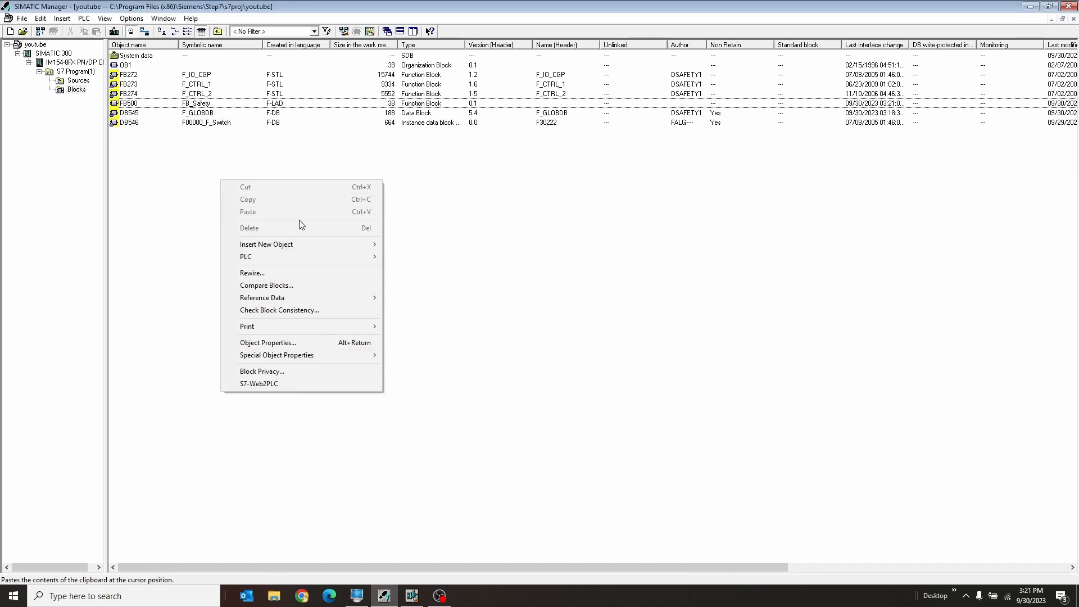
mouse_move(326, 246)
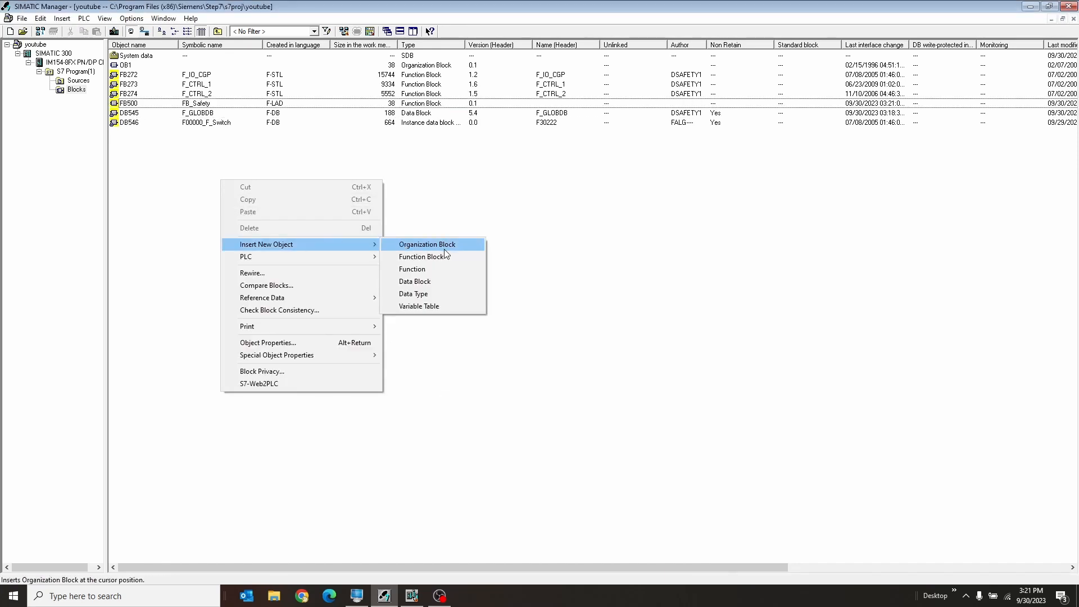
click(444, 272)
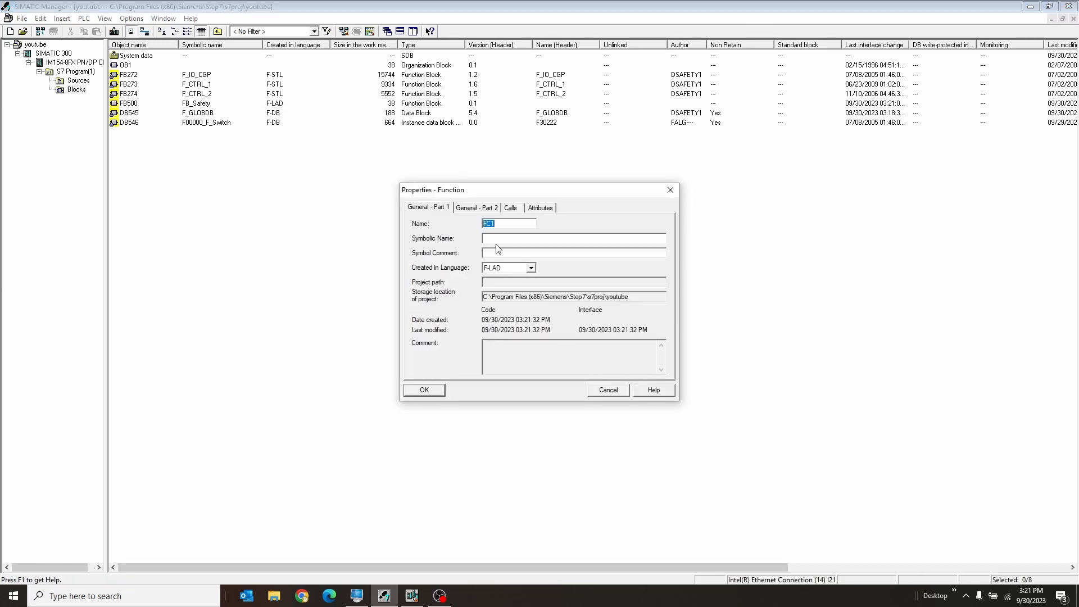
click(511, 224)
click(531, 268)
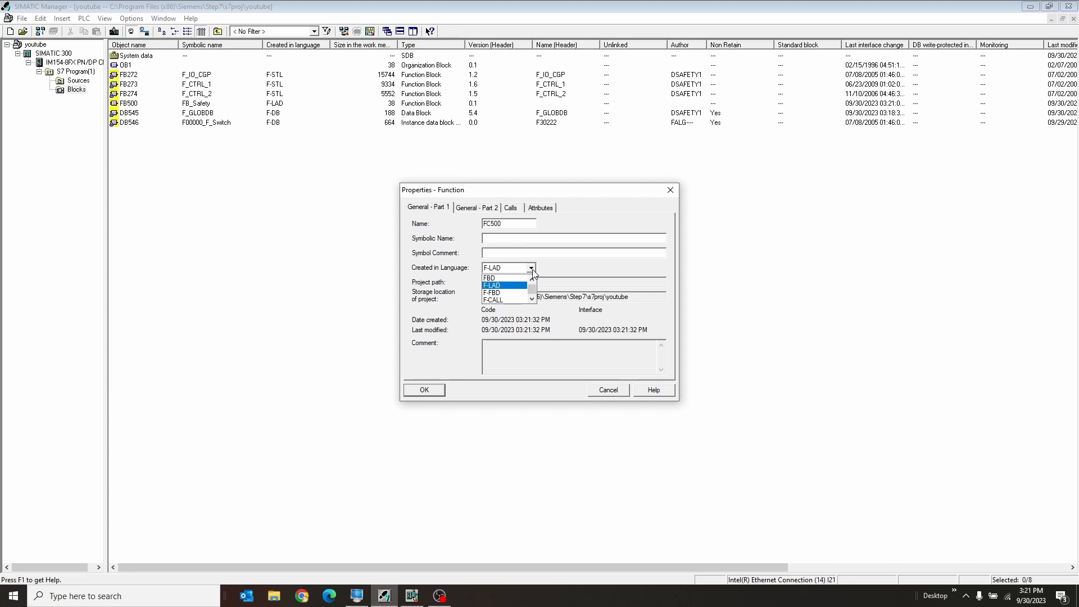
click(515, 300)
click(497, 238)
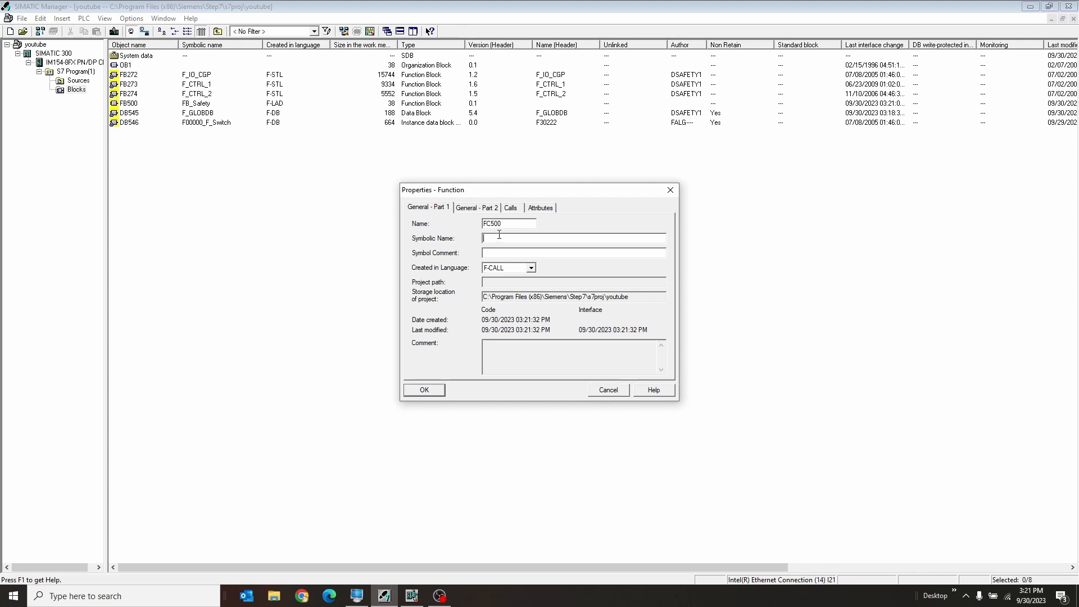
text(FC_Ca)
key(BackSpace)
text(ALL)
click(431, 389)
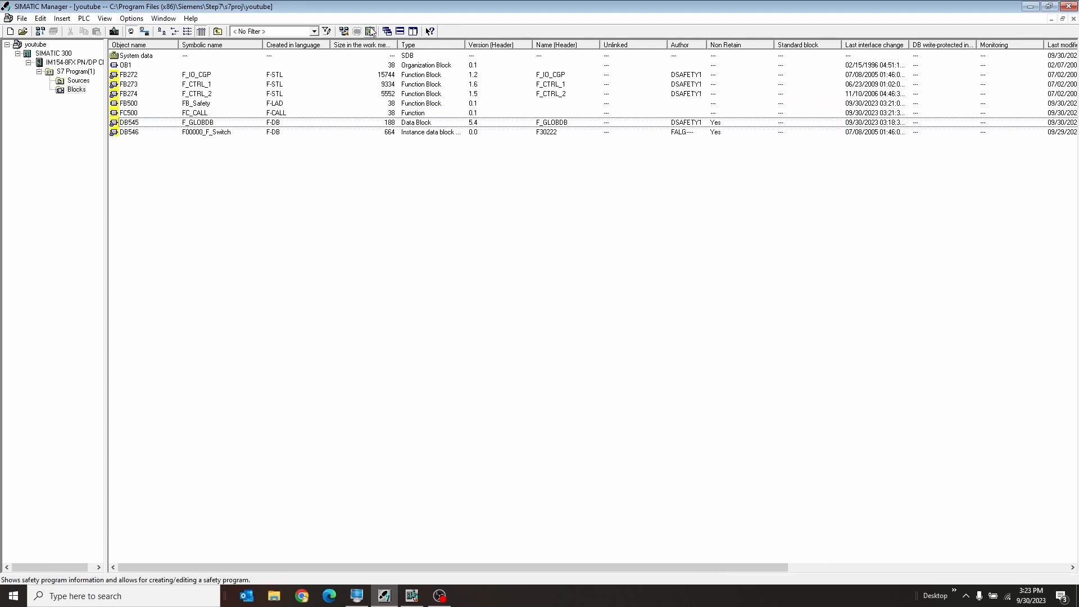
Define a new F-runtime group in the safety program with F-CALL block FC500, F-program block FB500, I-DB DB500 and 200 ms maximum cycle time.
click(371, 32)
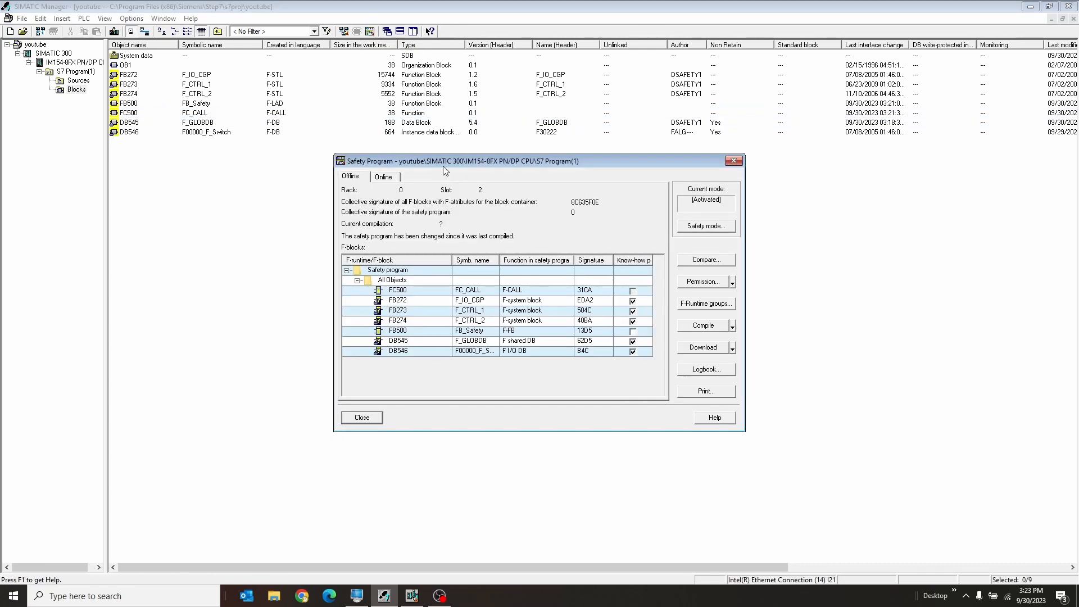
click(699, 303)
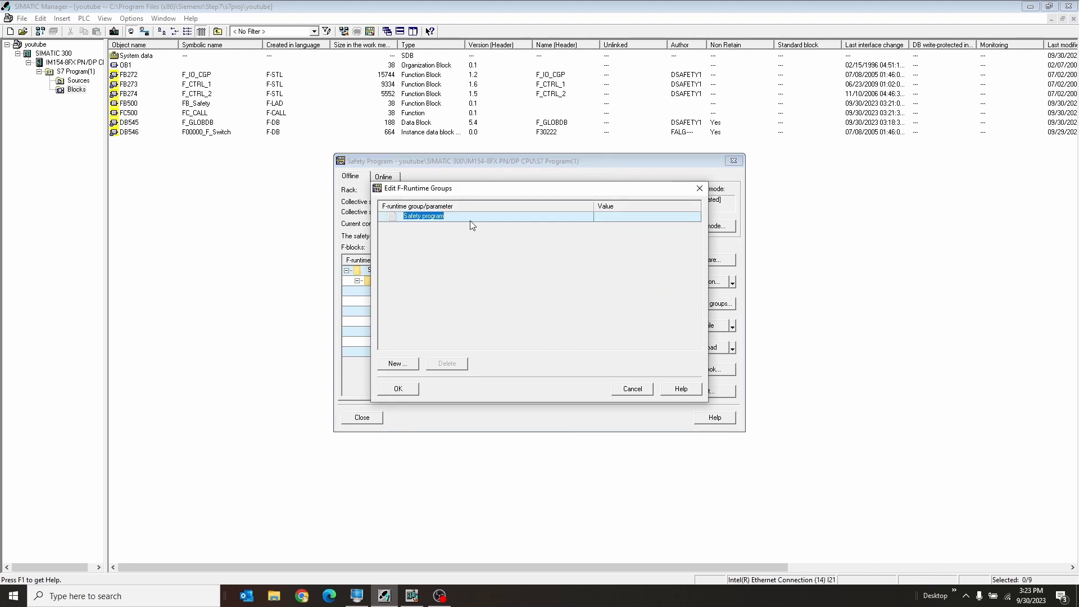
click(399, 364)
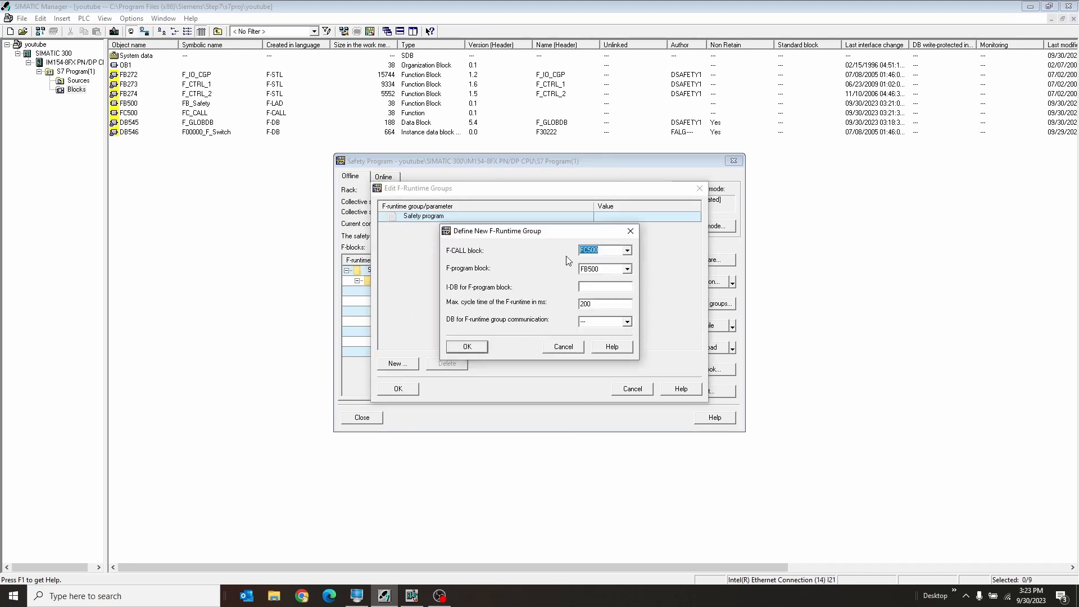
click(627, 251)
click(627, 270)
click(618, 279)
text(DB500)
click(600, 303)
click(485, 346)
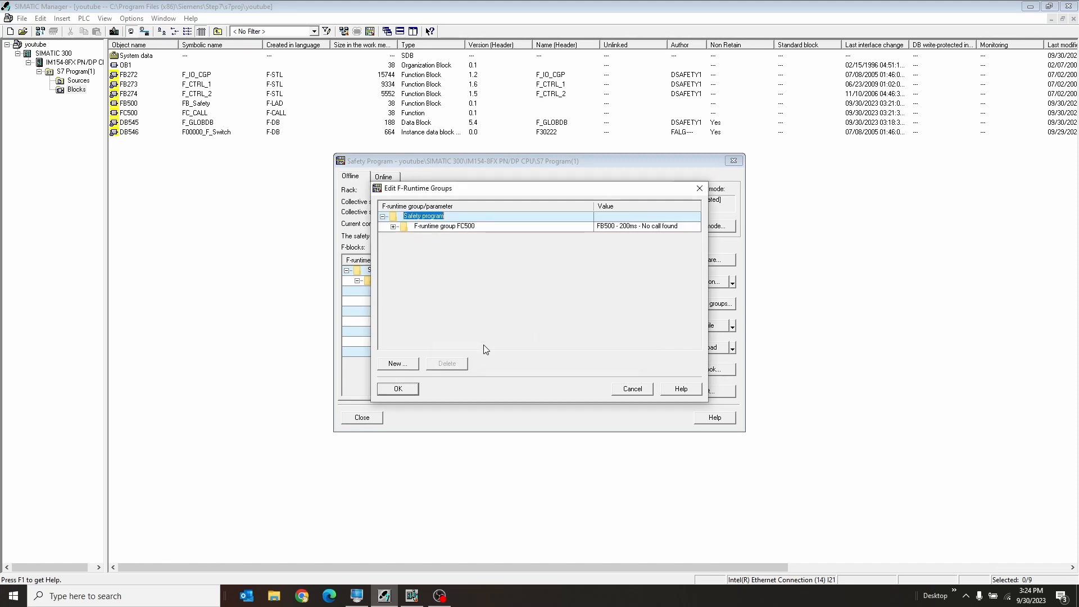
Review the parameters of F-runtime group FC500, accept the group and have its missing blocks created.
click(436, 227)
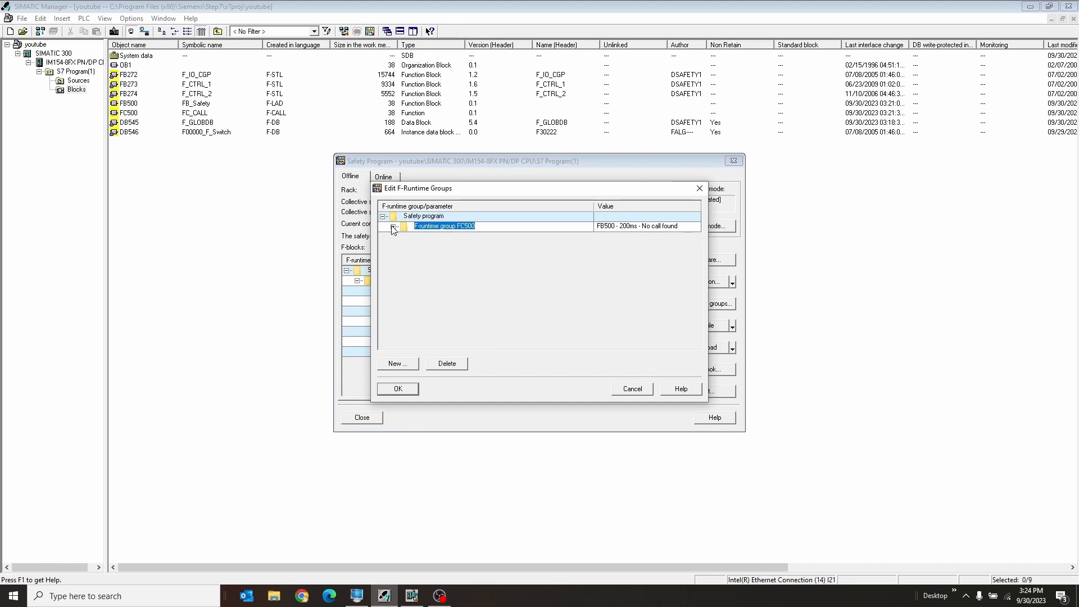
click(394, 226)
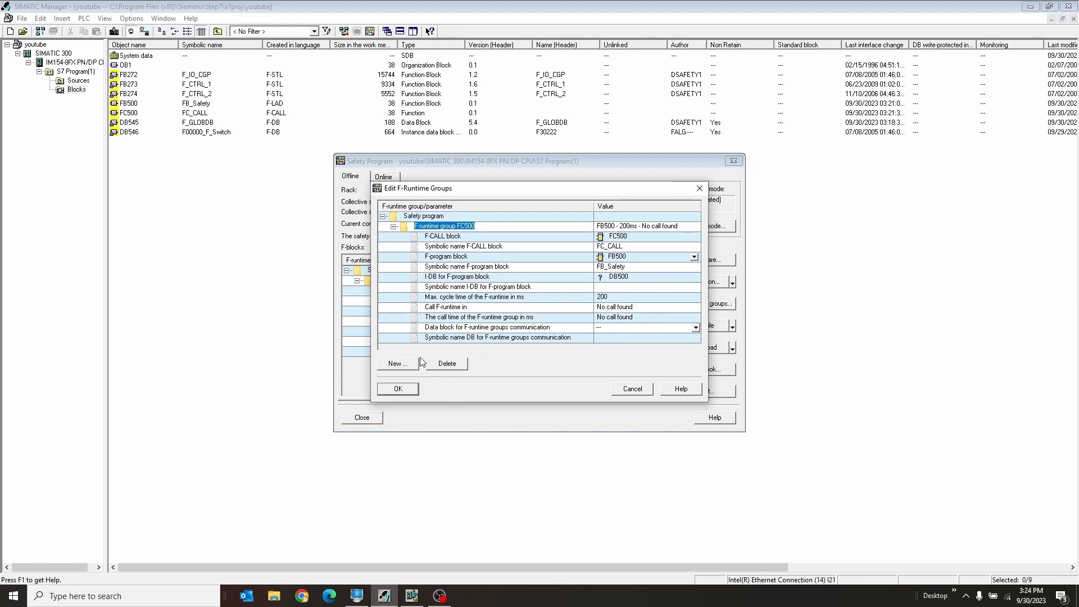
click(408, 388)
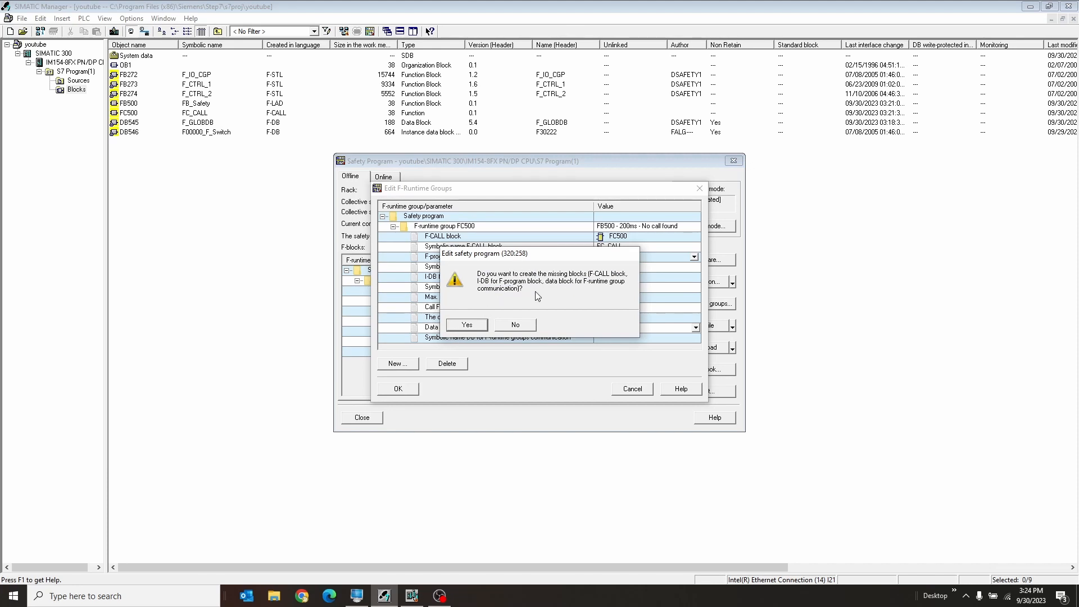
click(481, 326)
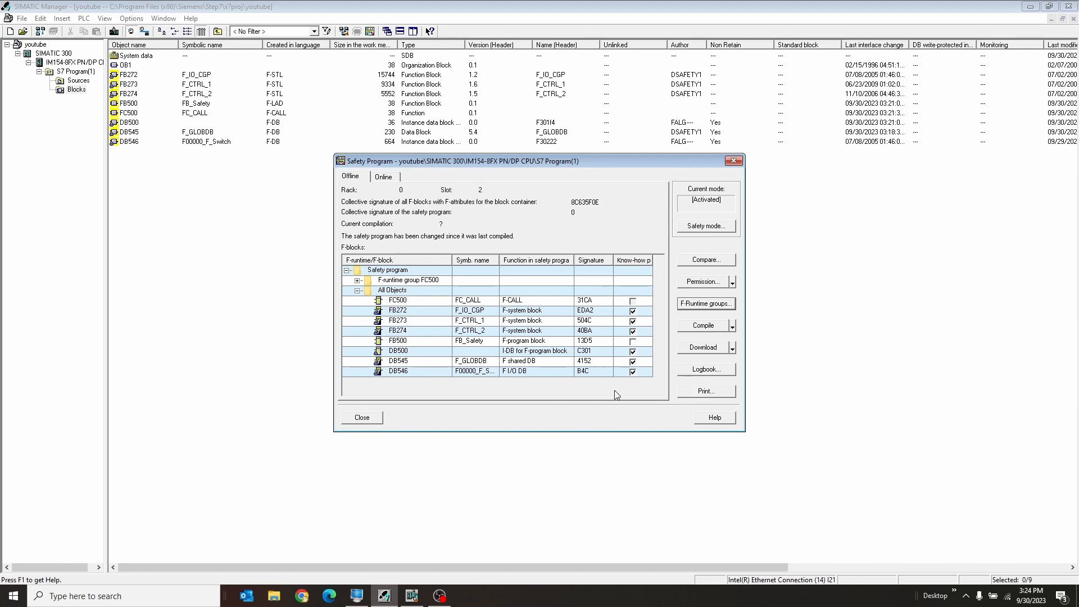
Compile the safety program, review the warnings about unused F-blocks and close the compilation report.
click(706, 328)
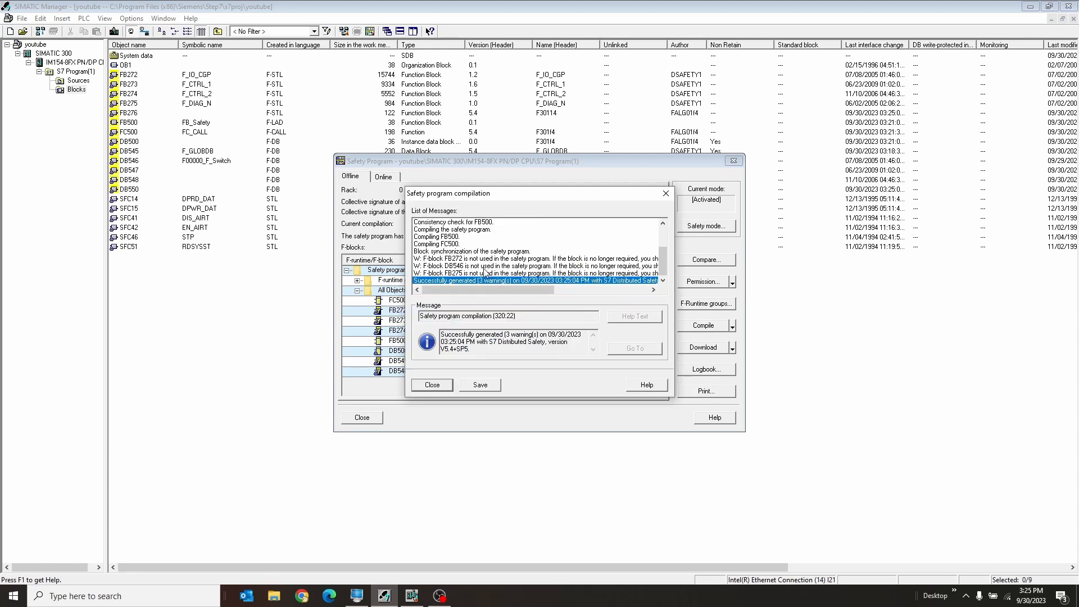
click(455, 267)
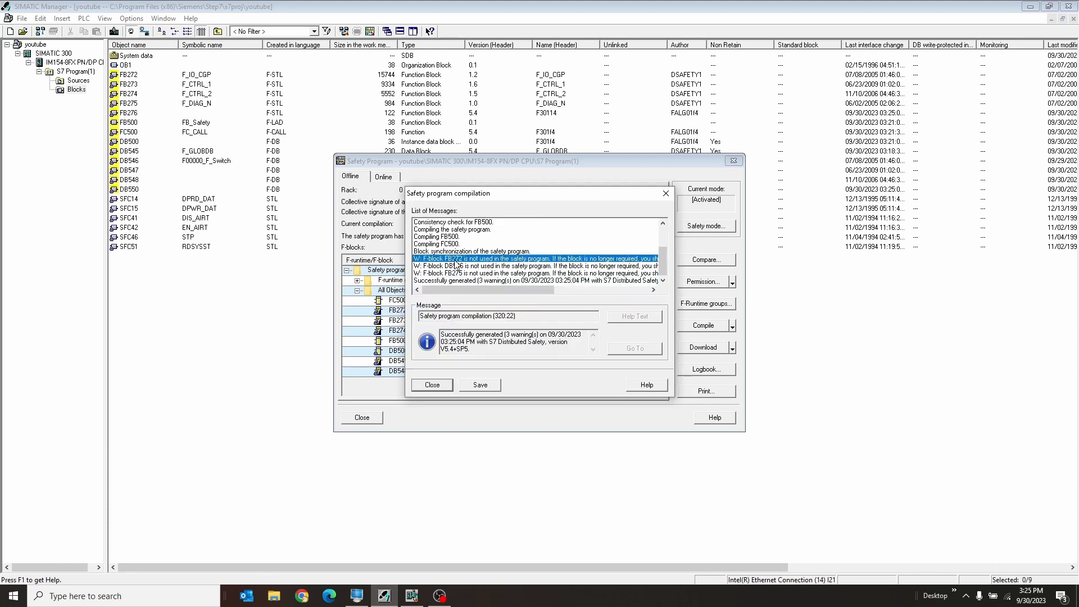
click(456, 274)
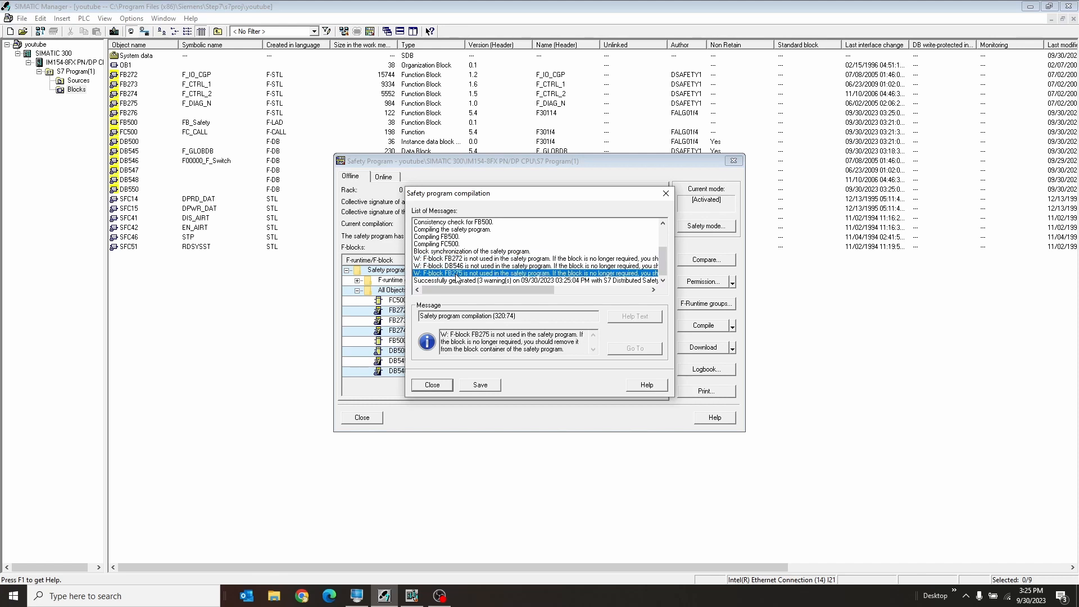
click(436, 385)
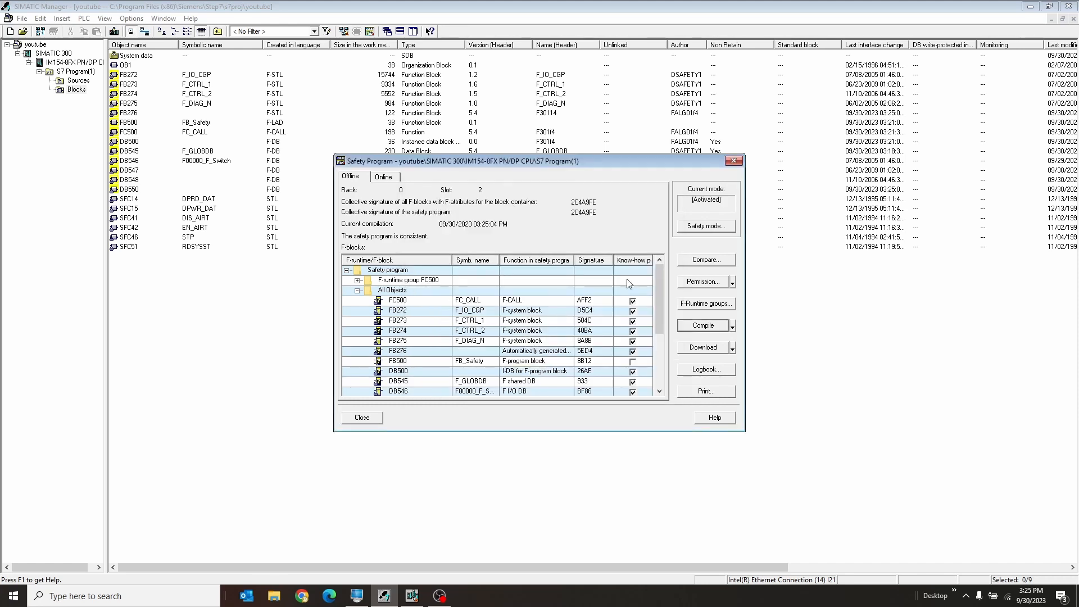
Download the safety program including the standard blocks with the F-CPU in STOP, enter the module's safety program password, and restart the F-CPU.
click(697, 349)
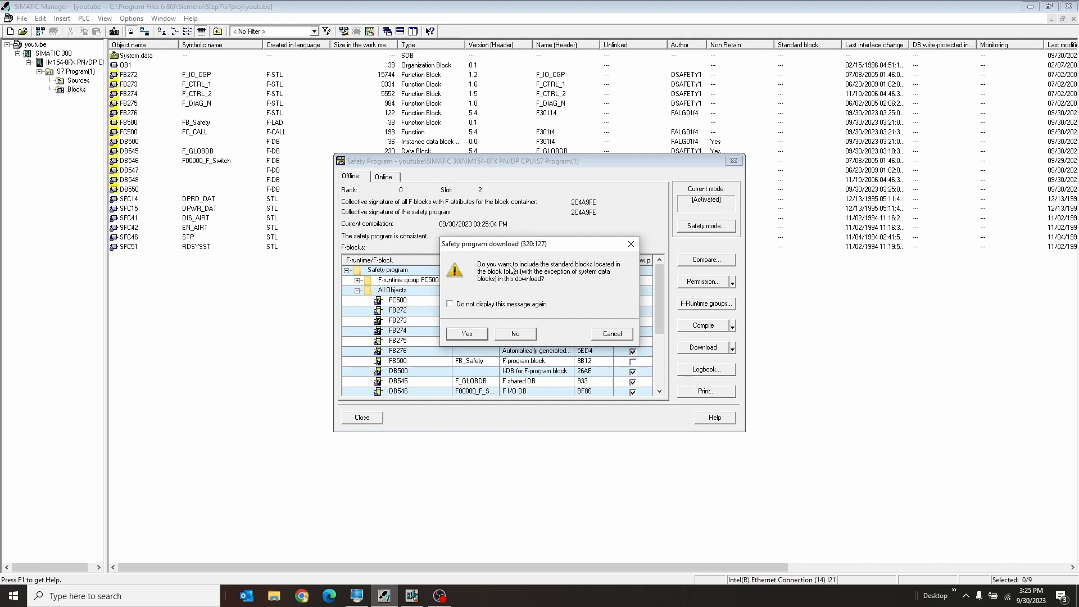
drag(529, 245, 529, 240)
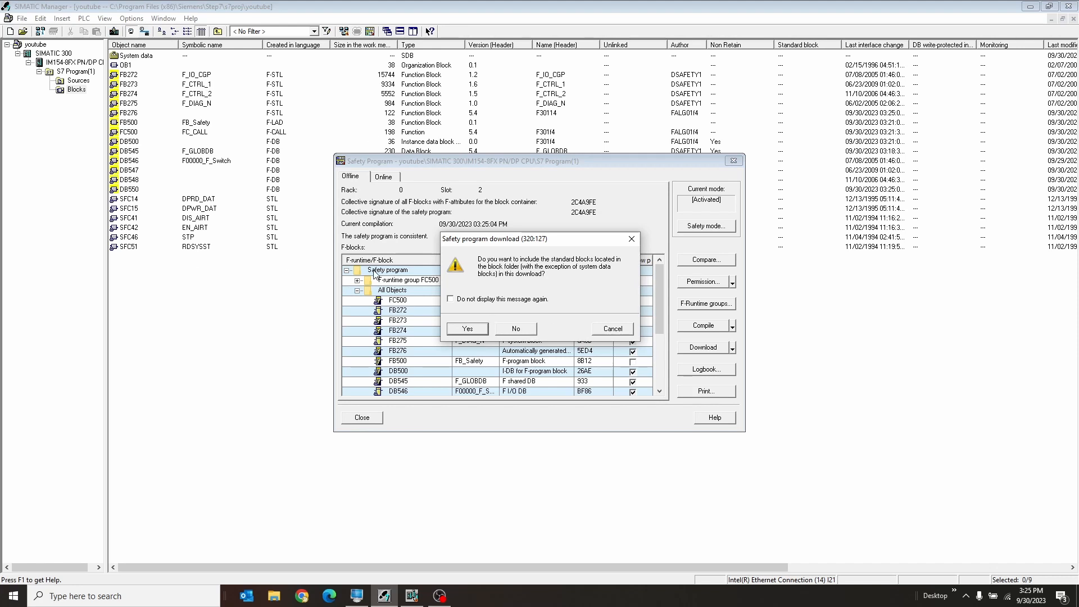
click(468, 328)
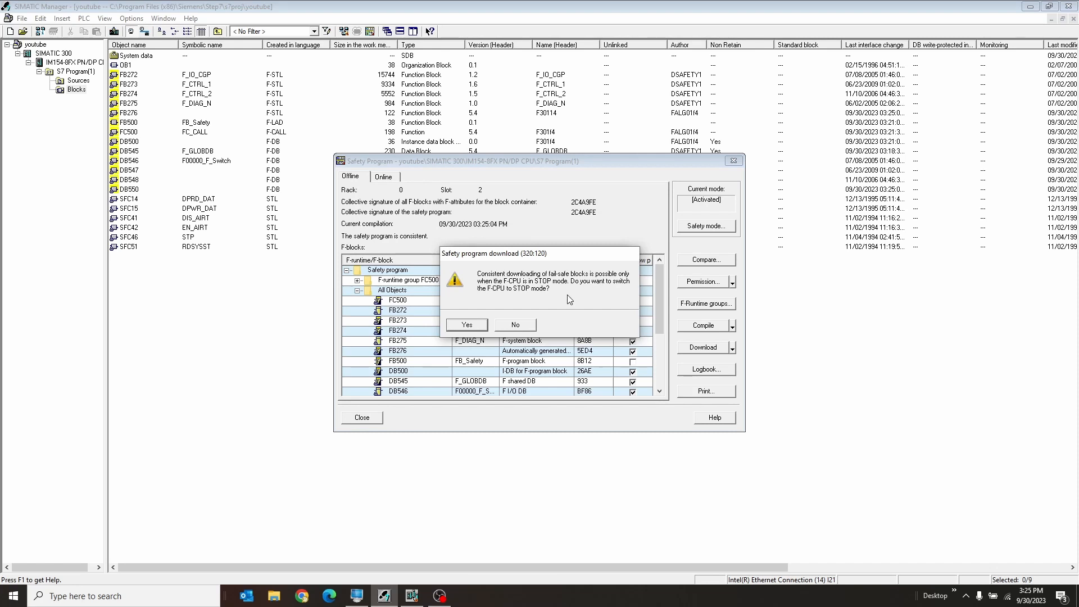
click(475, 328)
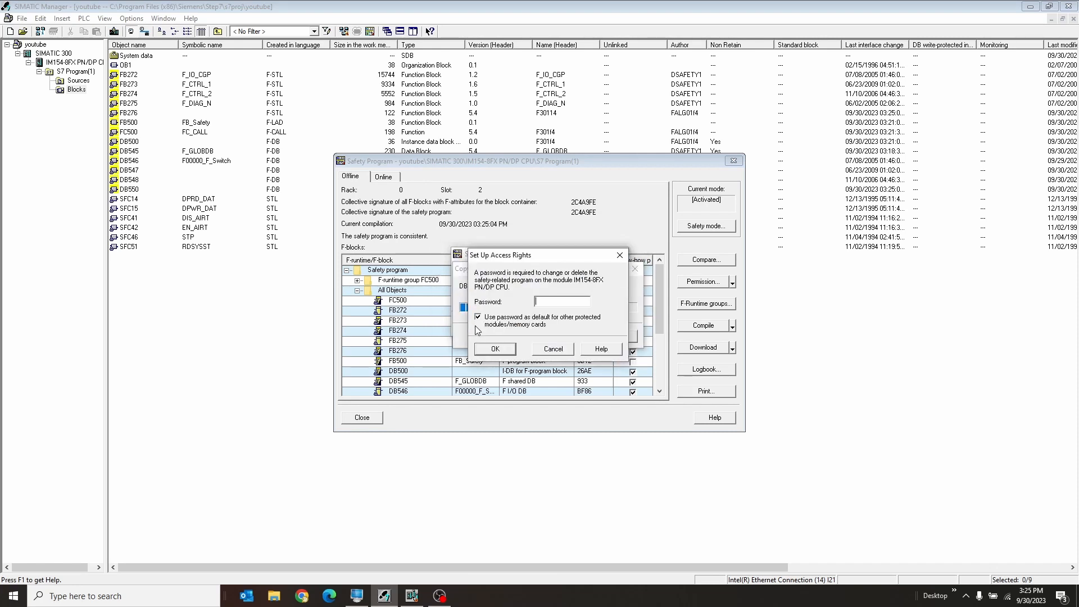
text(*******)
click(497, 350)
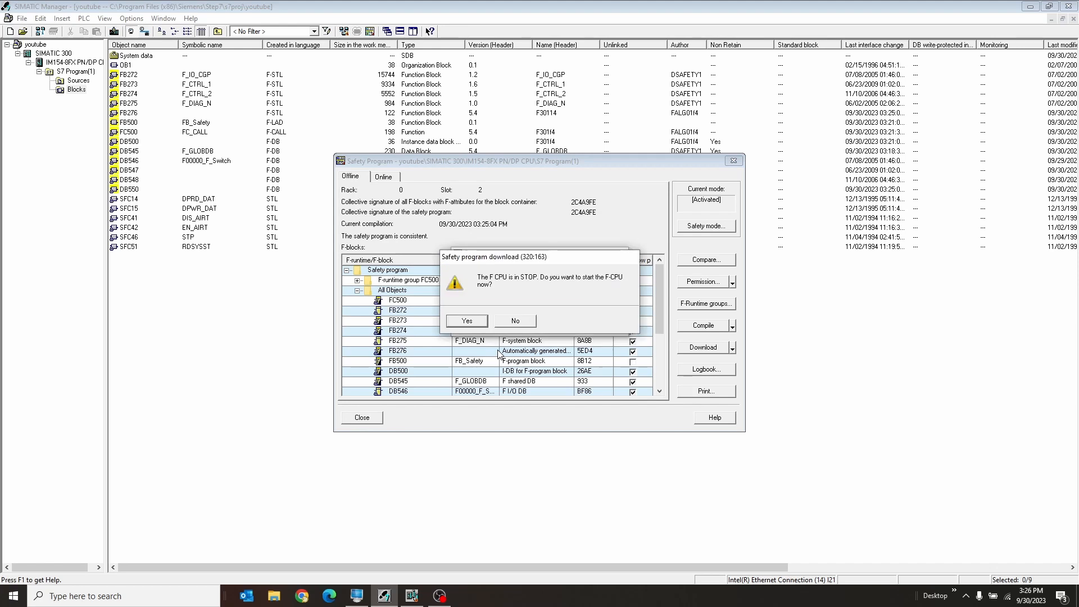
click(470, 322)
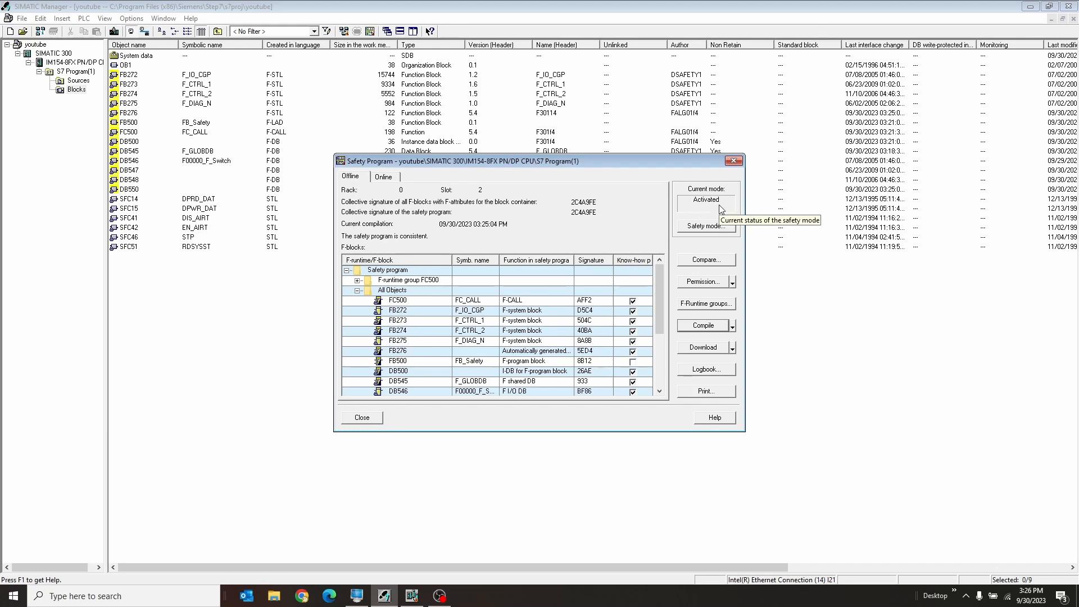
click(362, 417)
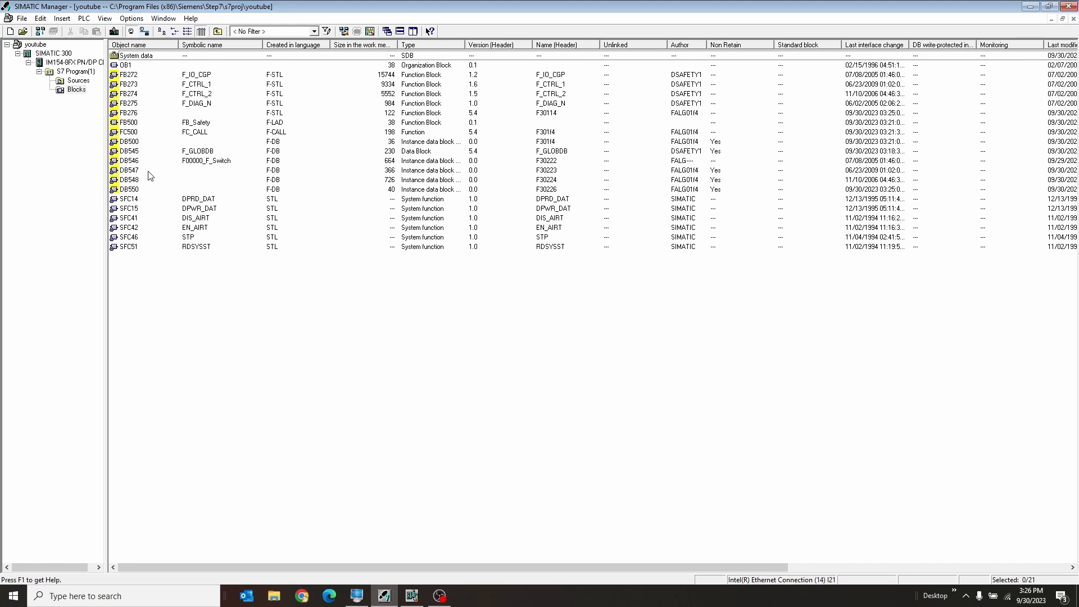
Examine the DB546, FB276 and FB500 entries in the block list of the Blocks folder.
click(234, 163)
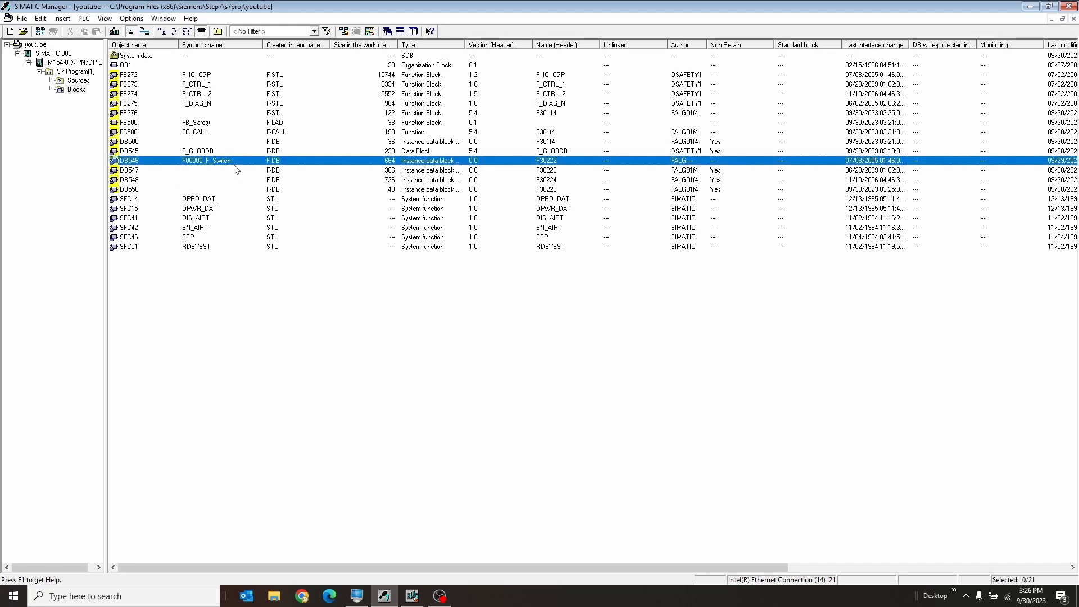
click(220, 114)
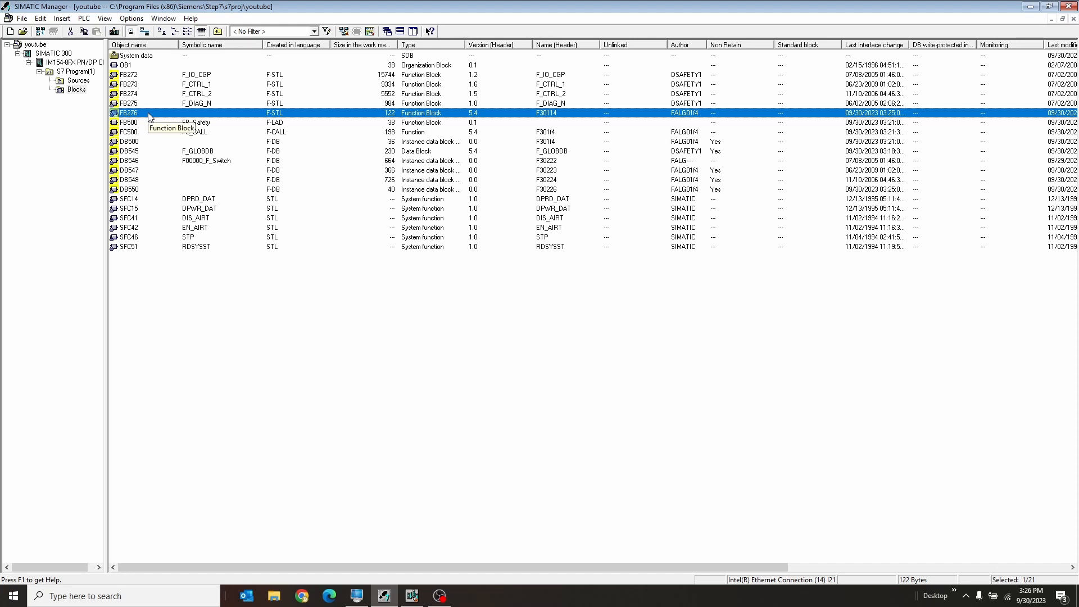
click(174, 123)
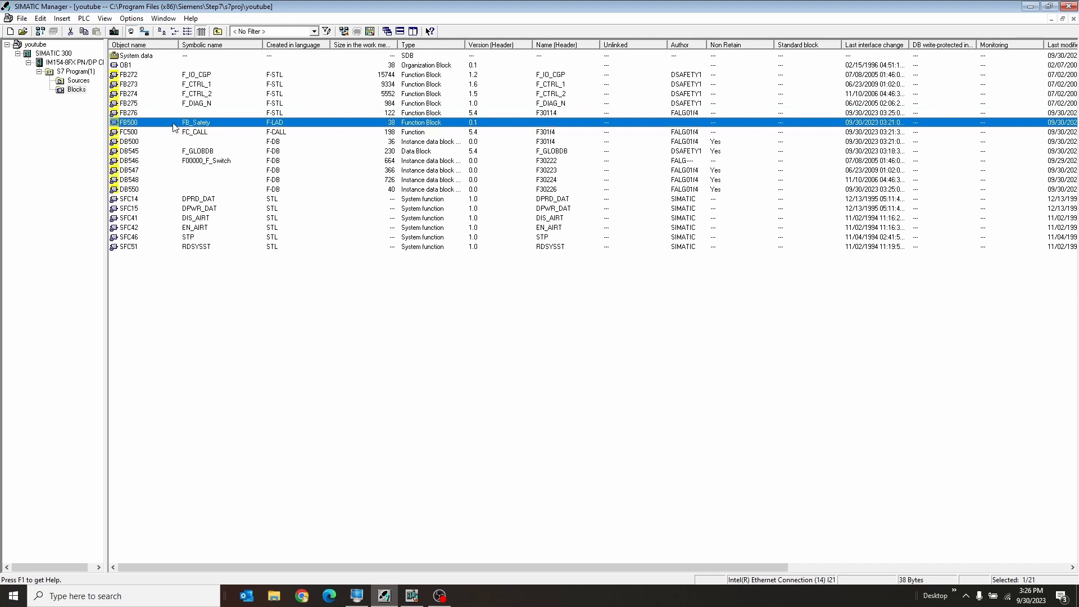
click(156, 114)
click(150, 123)
click(150, 116)
click(152, 123)
Switch to HW Config, open Monitor/Modify for the F-Switch in slot 7 and turn on monitoring.
click(413, 599)
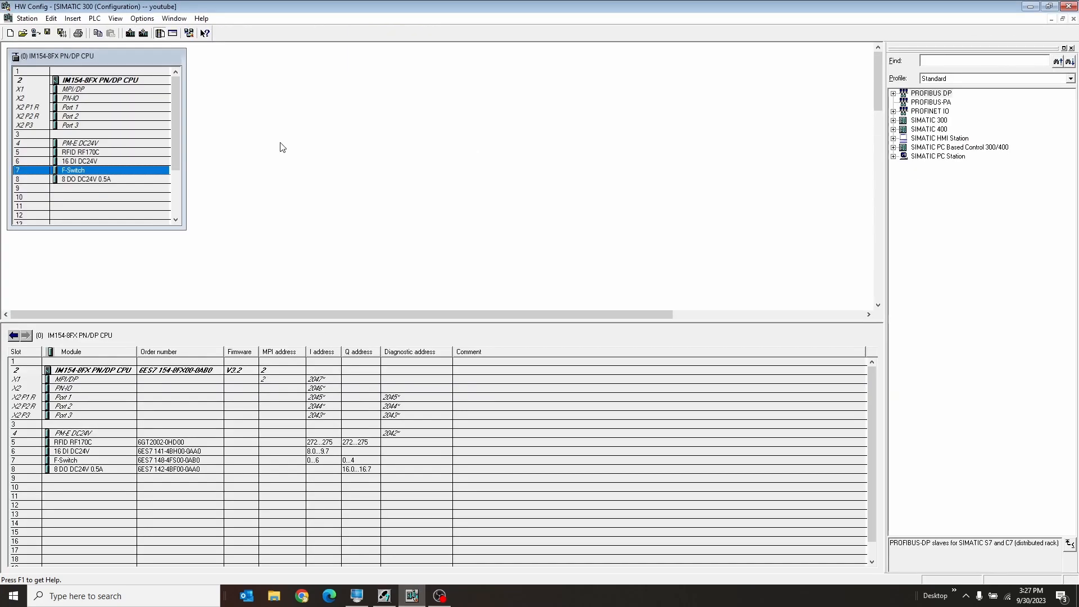
right_click(92, 171)
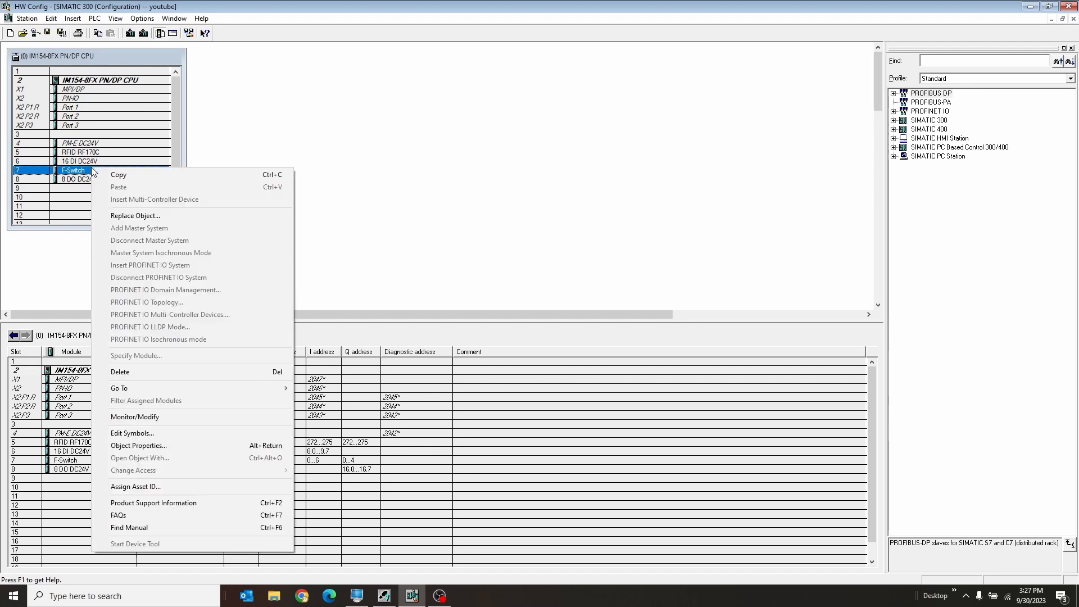
click(187, 417)
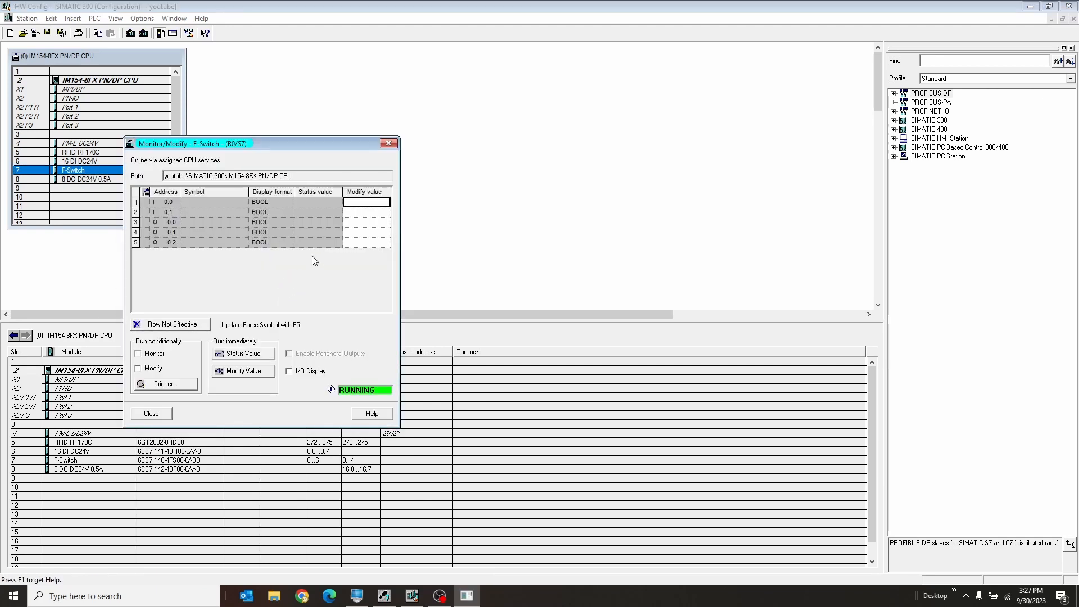
drag(270, 140, 487, 99)
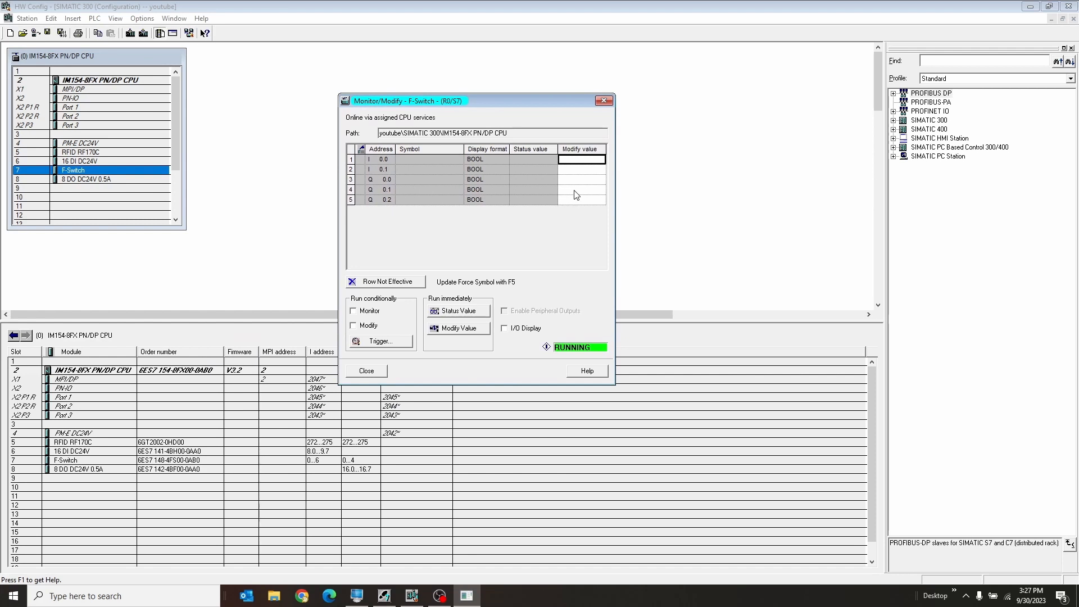
click(369, 312)
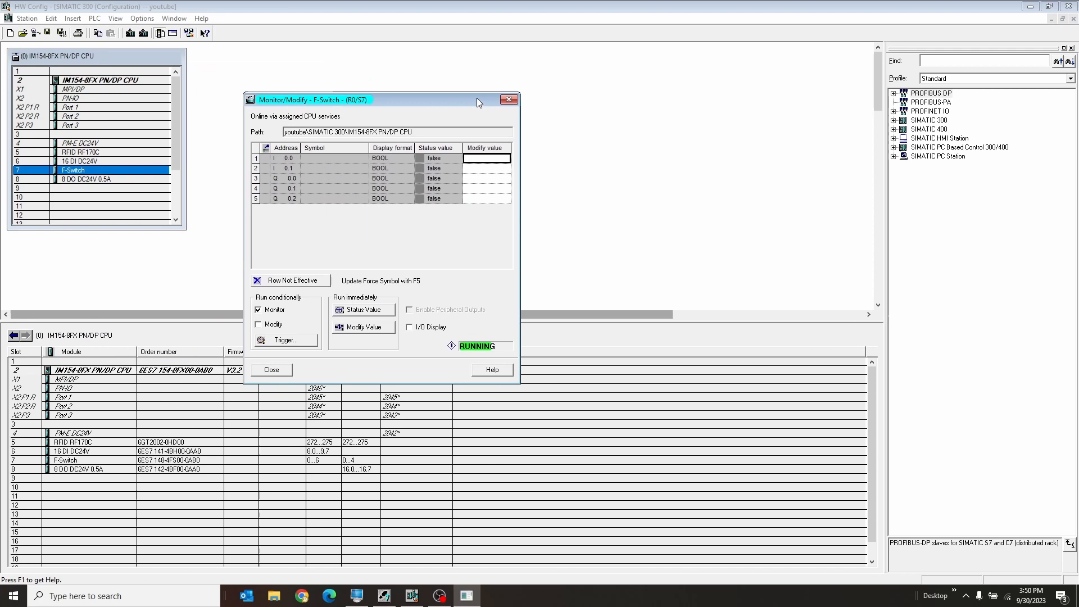
Check the monitored status value of F-Switch input I 0.0, then close the Monitor/Modify window.
drag(477, 102, 709, 120)
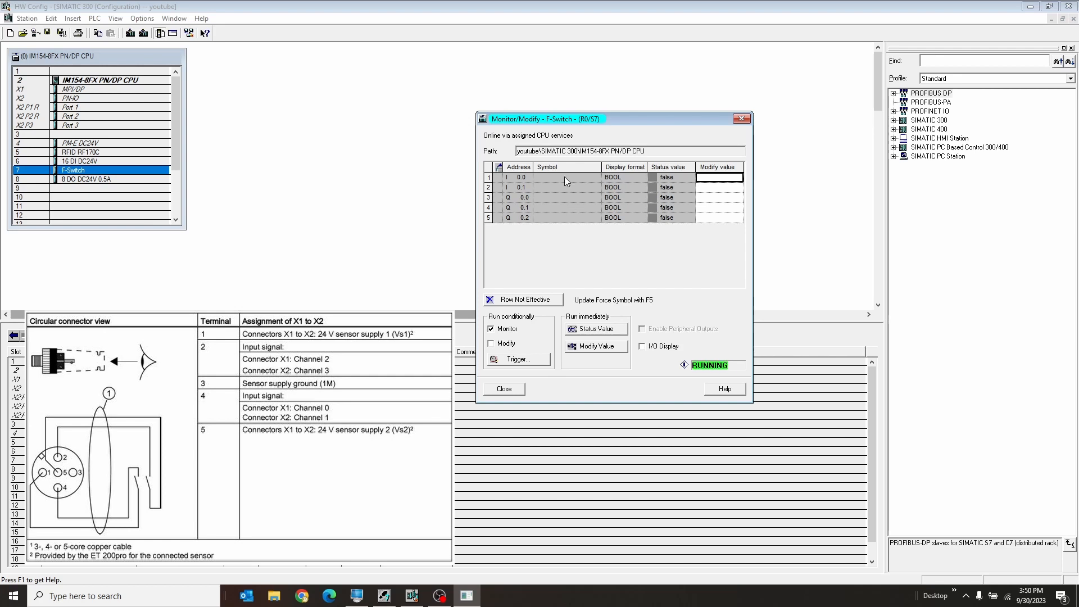
click(680, 177)
click(627, 178)
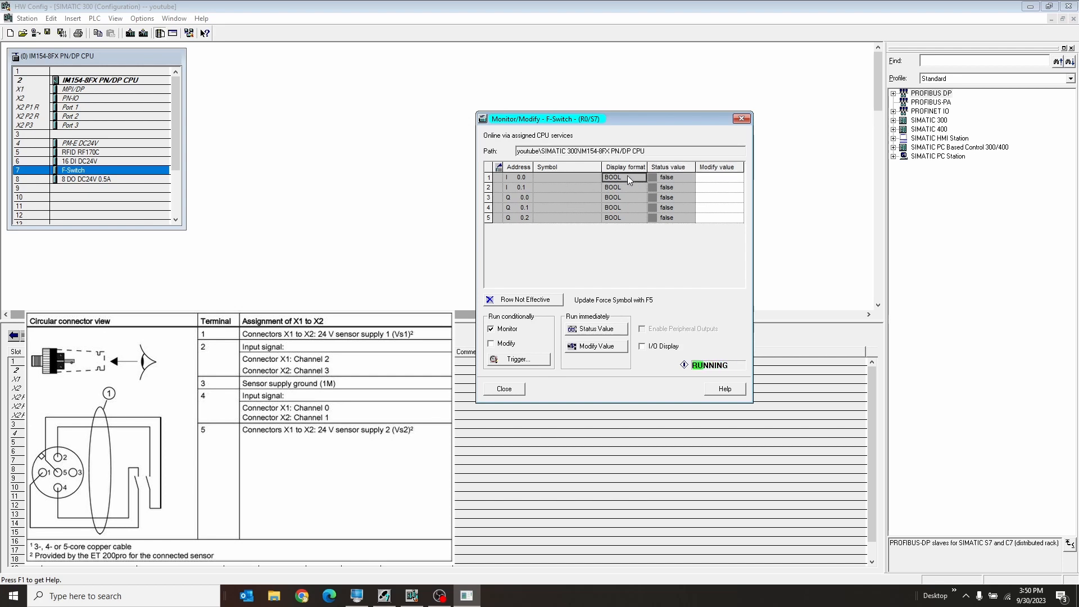
click(699, 178)
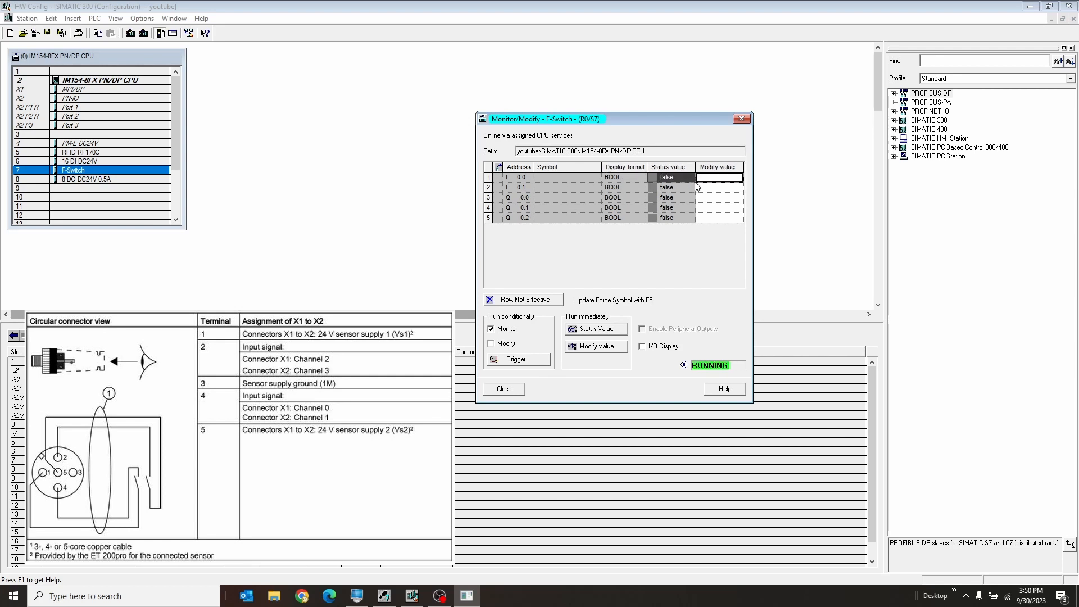
click(504, 388)
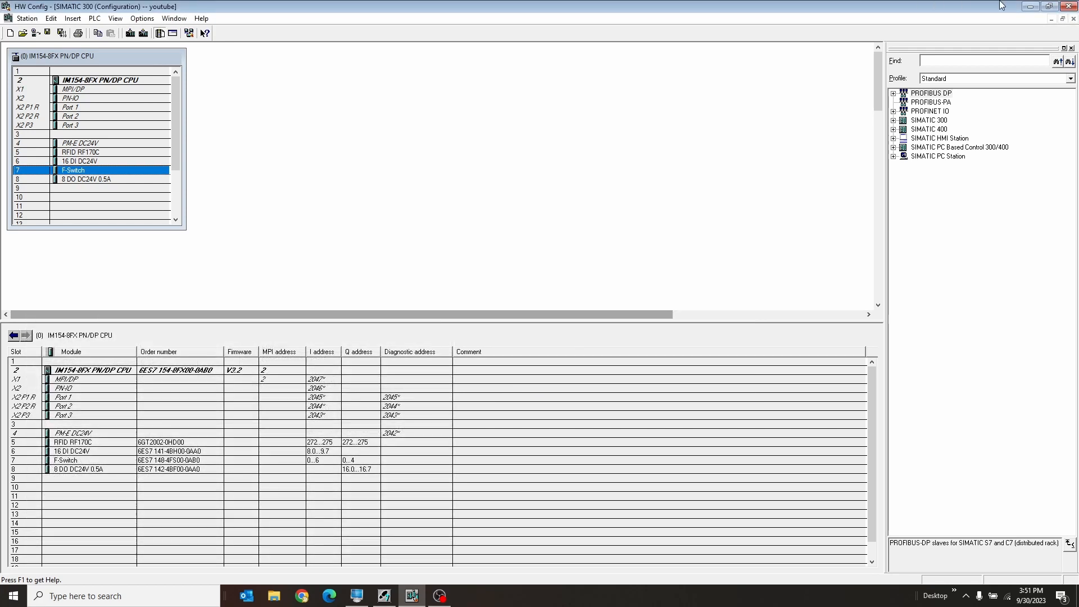
Return to SIMATIC Manager and open the safety function block FB500 (FB_Safety) in the LAD editor.
click(1030, 6)
click(238, 171)
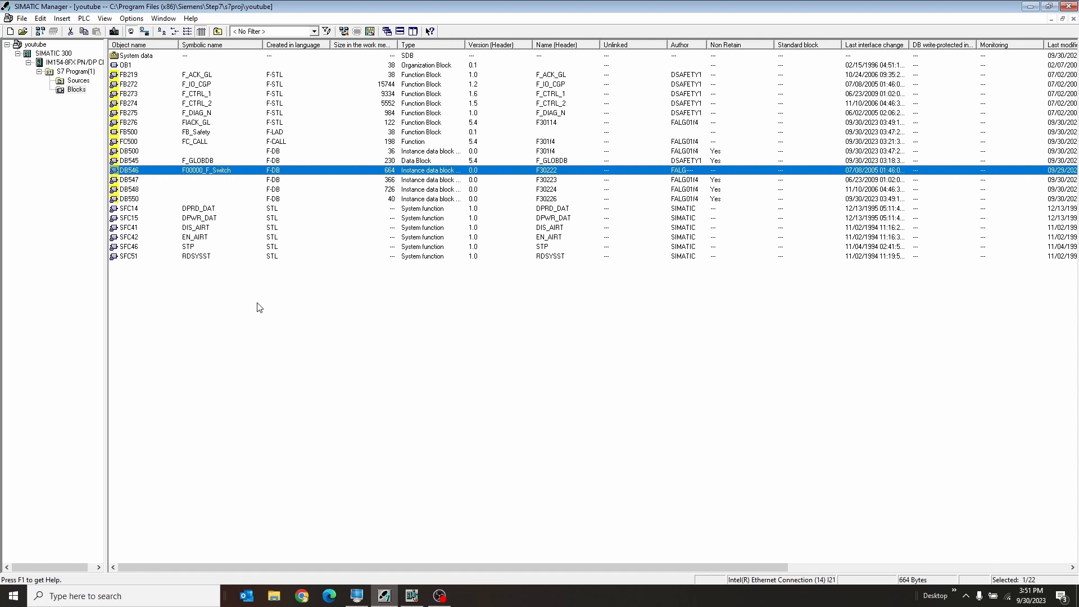
click(202, 135)
double_click(202, 133)
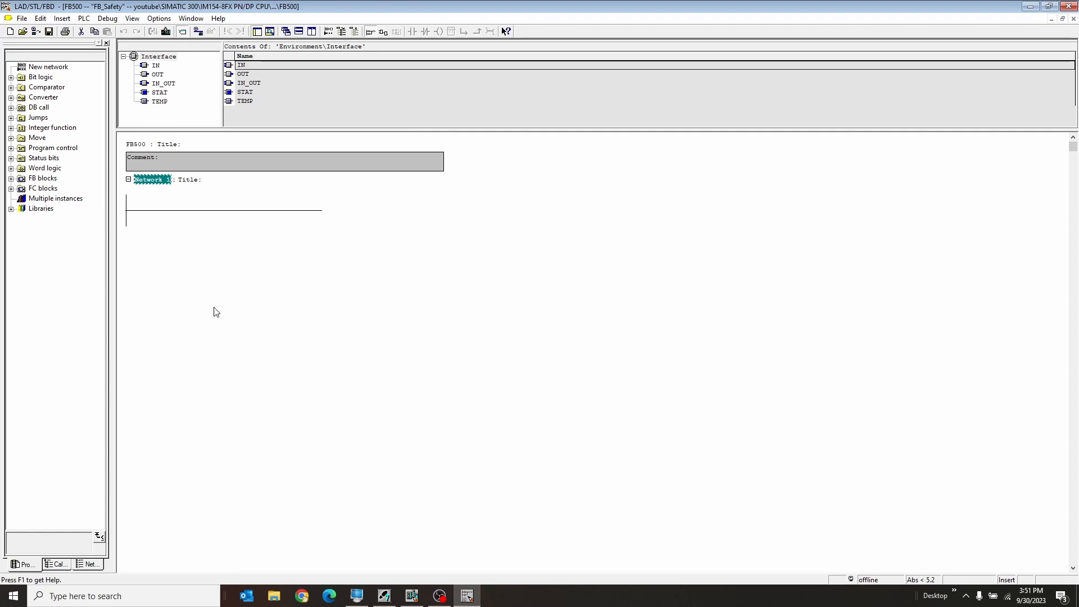
Add a normally open contact and an output coil to Network 1, and assign "F00000_F_Switch".ACK_NEC to the coil.
click(184, 211)
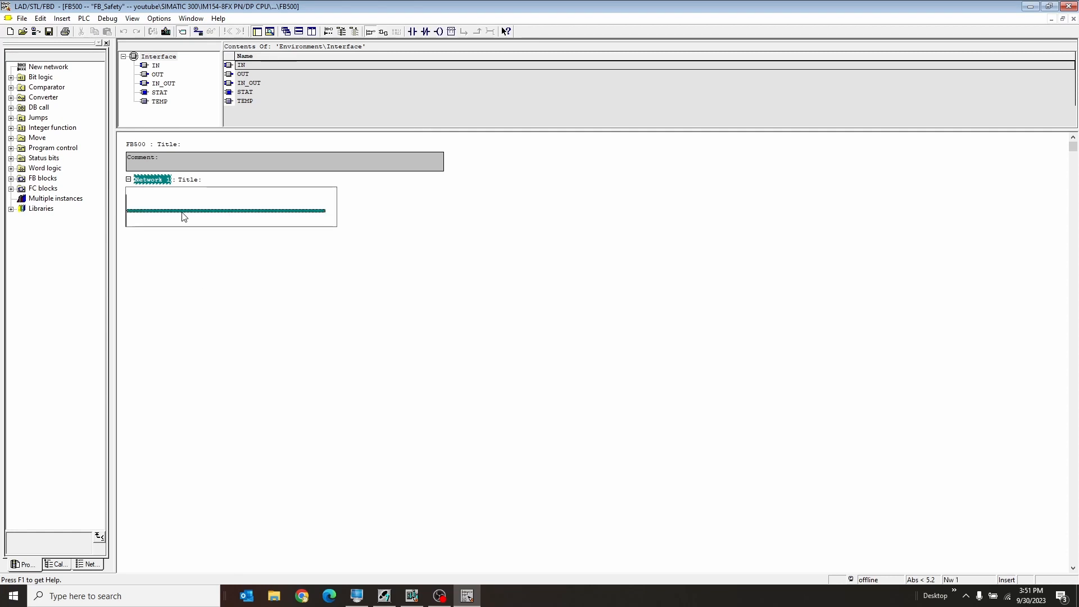
click(413, 31)
click(439, 31)
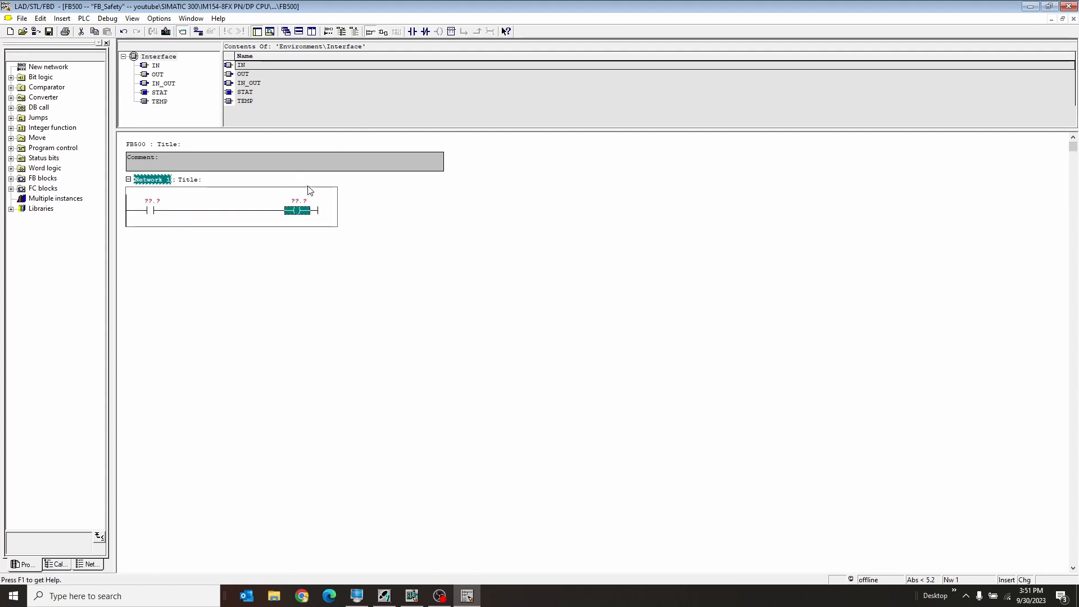
click(298, 200)
text(f)
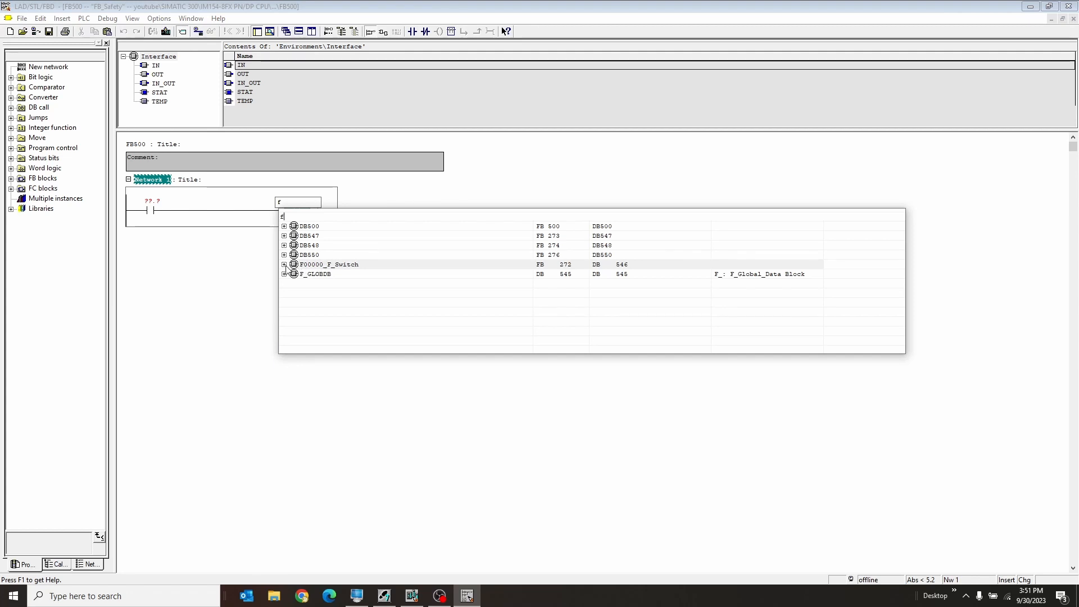
click(285, 265)
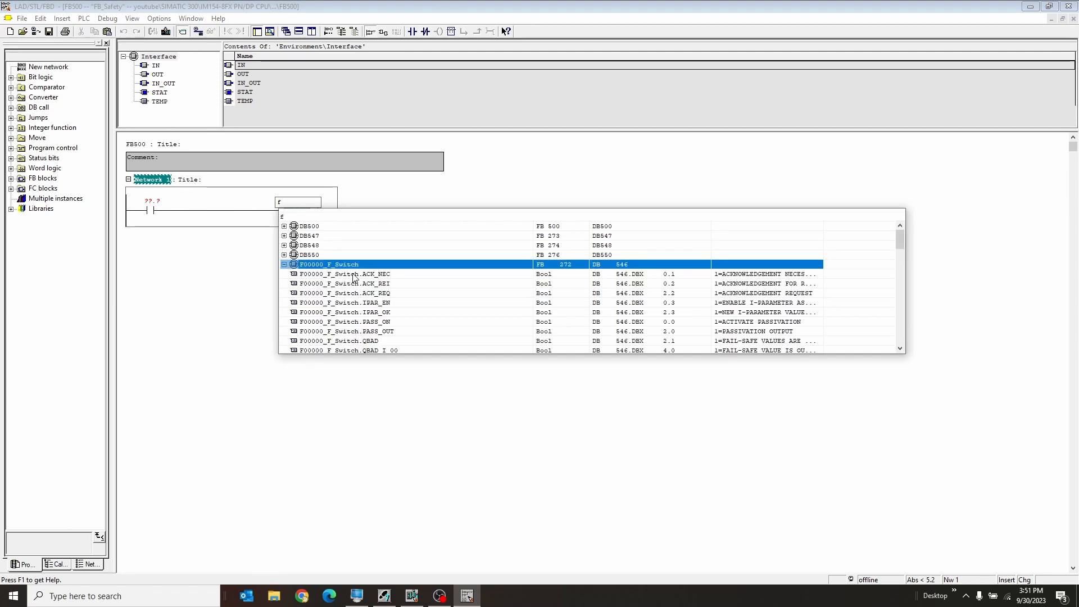
click(361, 276)
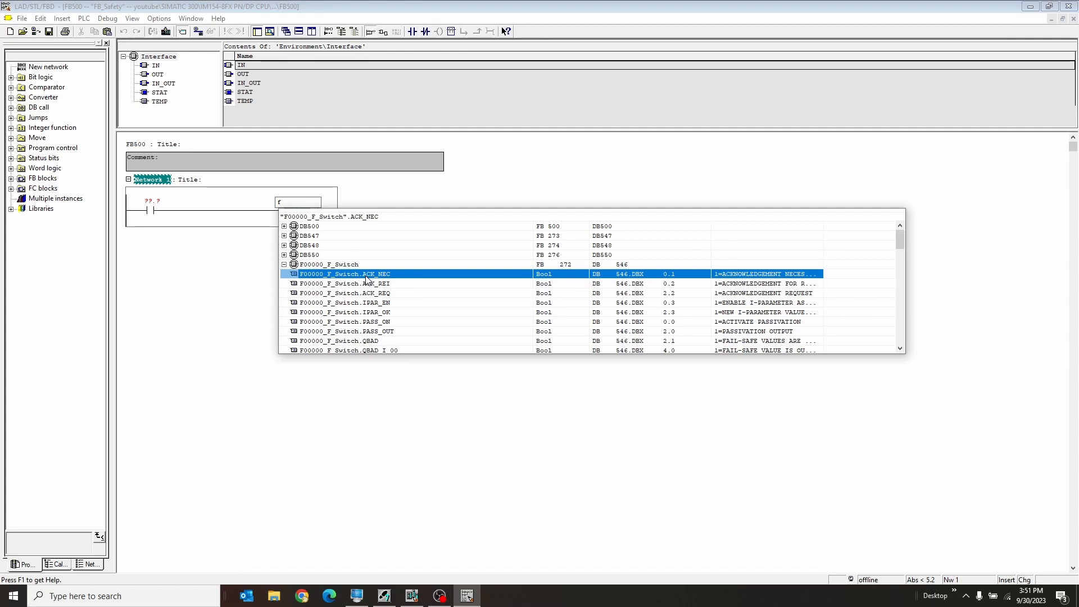
double_click(362, 275)
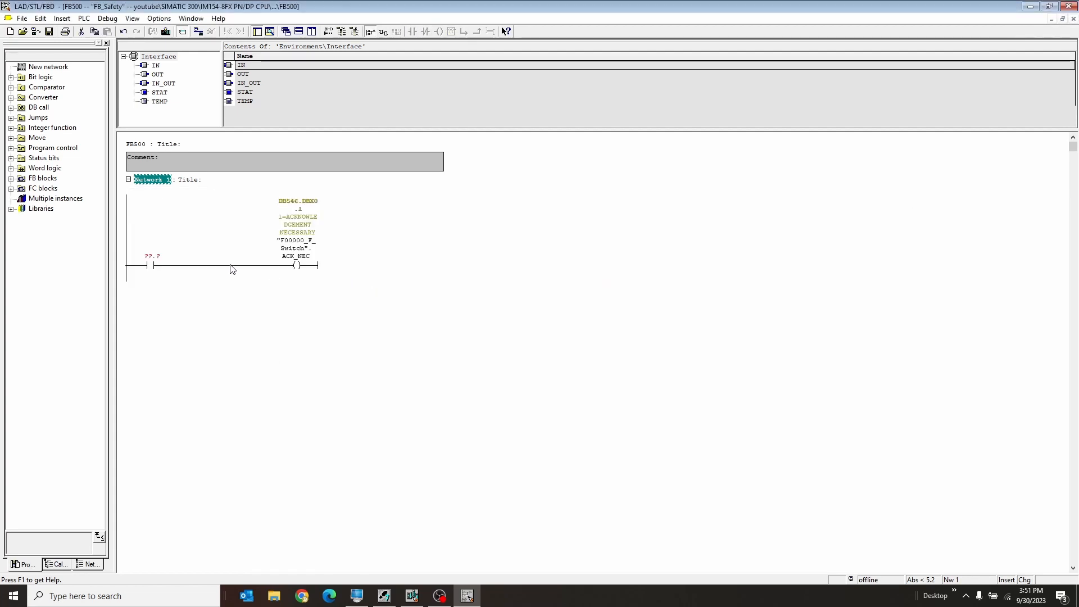
Try to assign the memory bit M0.1 to the normally open contact in Network 1.
click(158, 256)
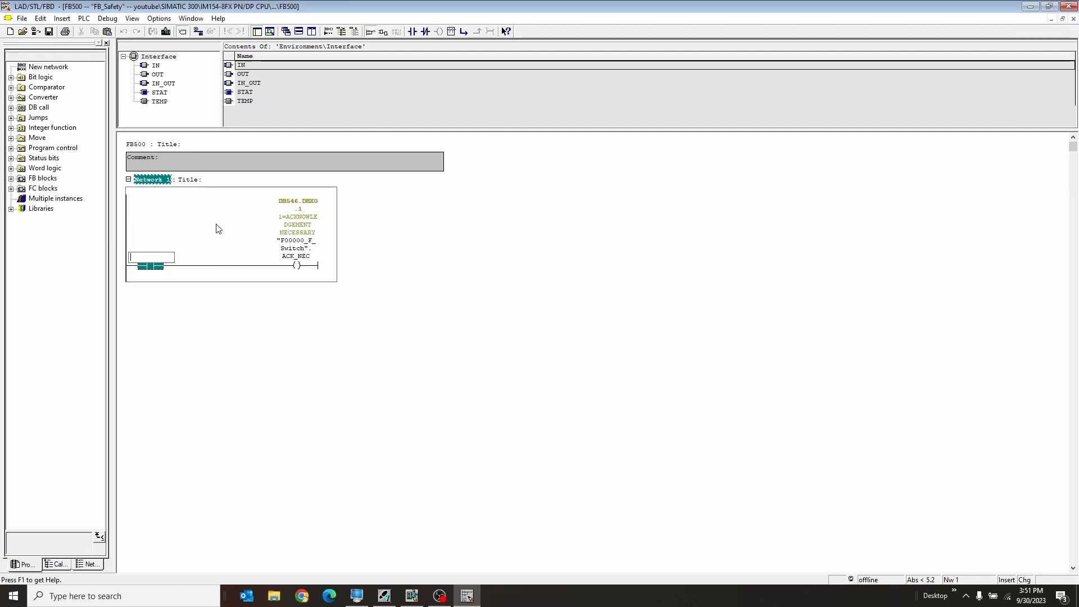
text(m0.1)
key(Return)
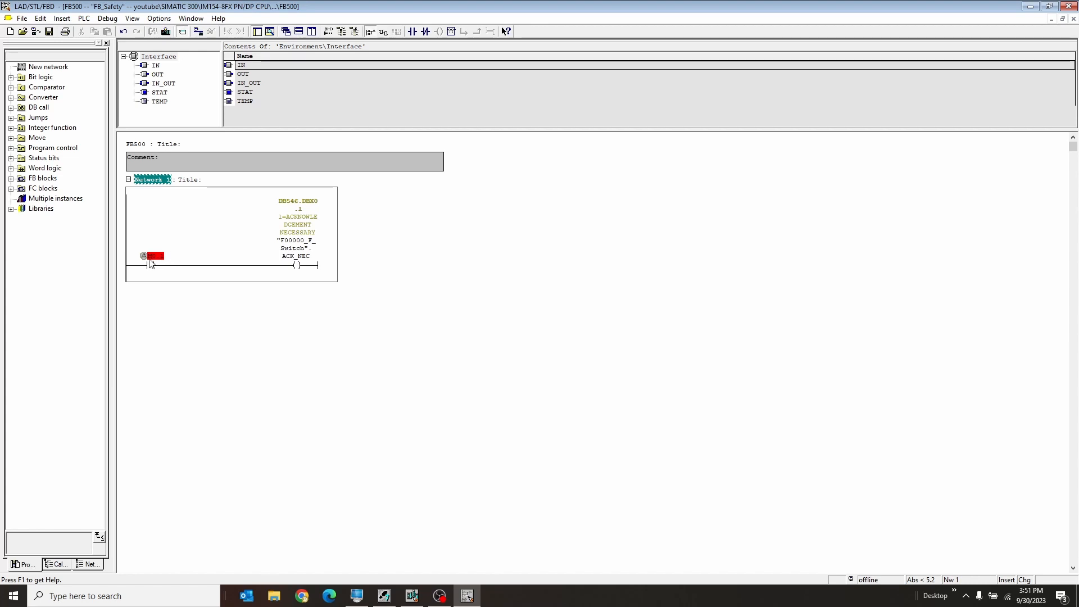
Assign the global data block bit "F_GLOBDB".VKE1 to the normally open contact in Network 1.
mouse_move(174, 261)
click(160, 257)
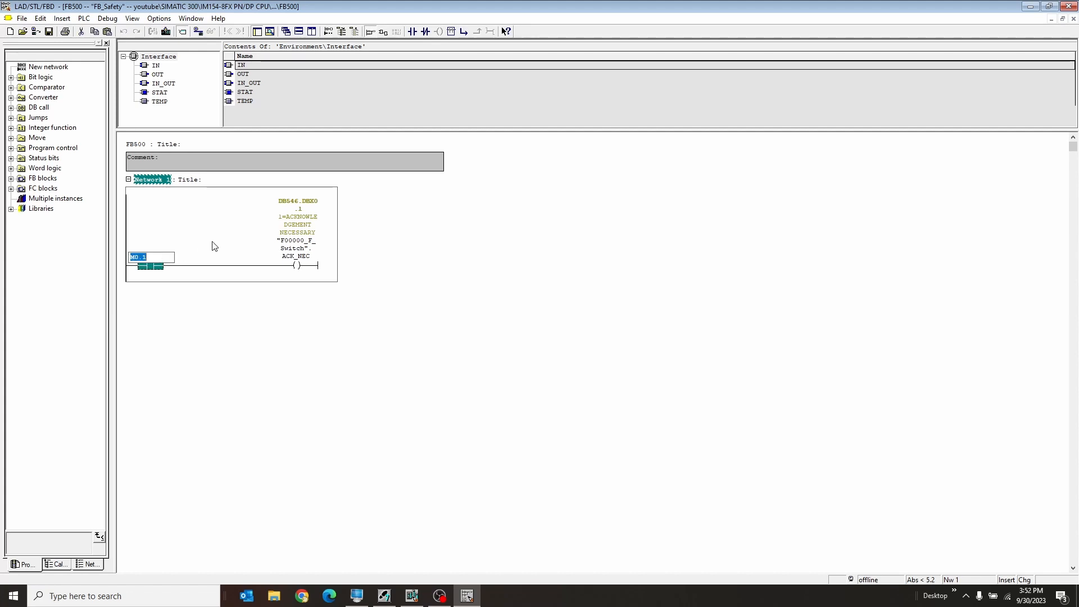
text(db)
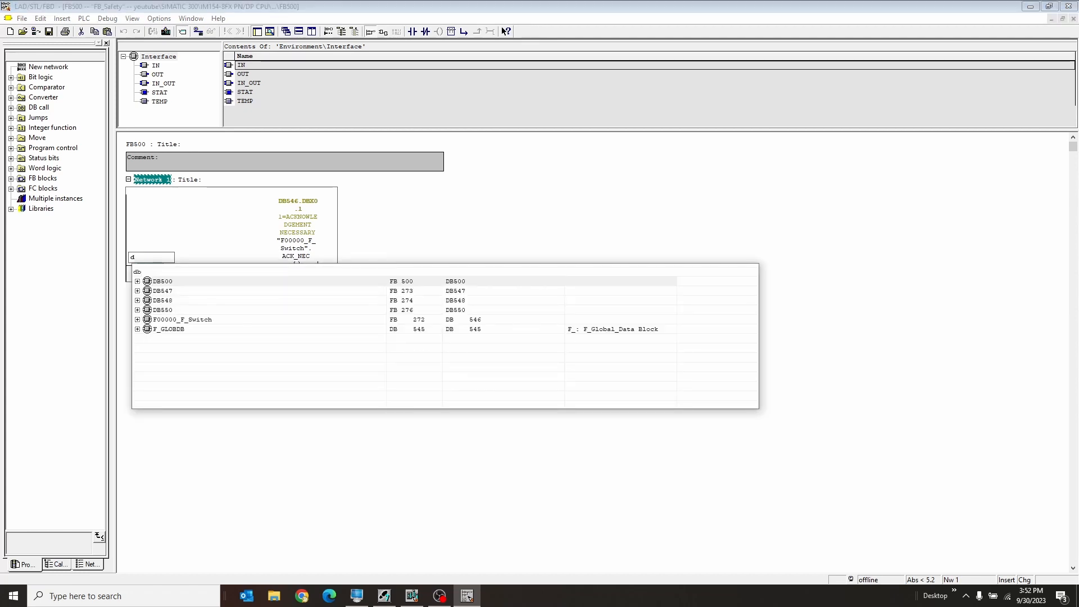
key(BackSpace)
key(BackSpace)
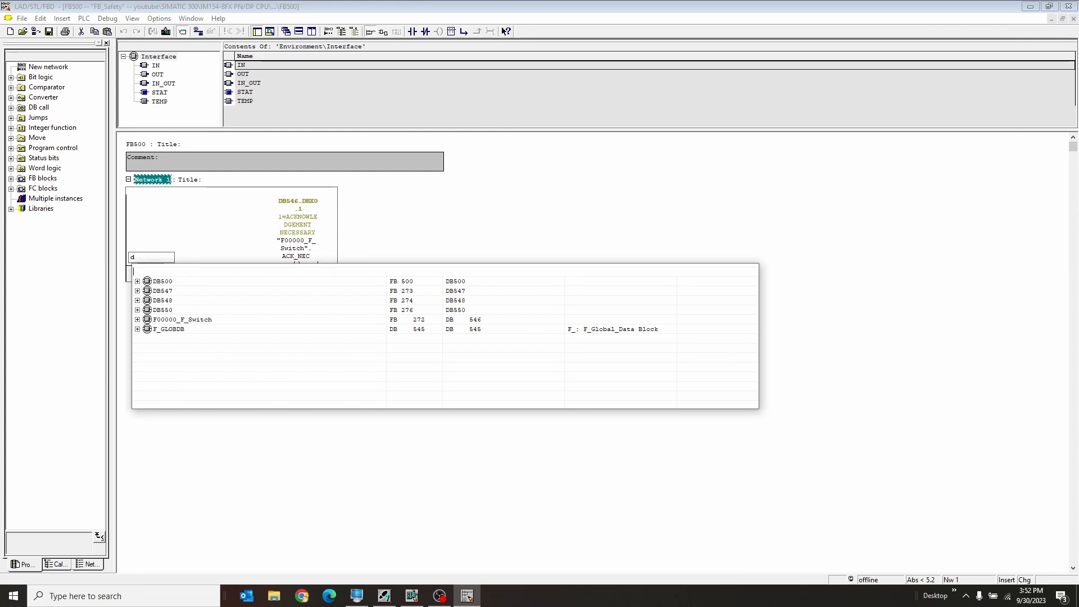
click(164, 331)
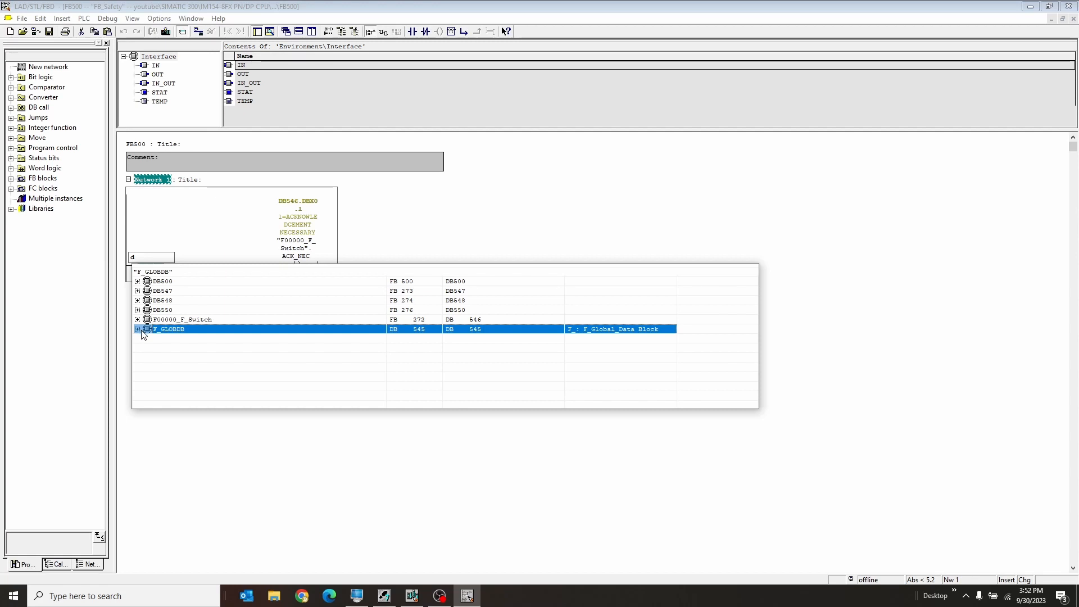
double_click(174, 331)
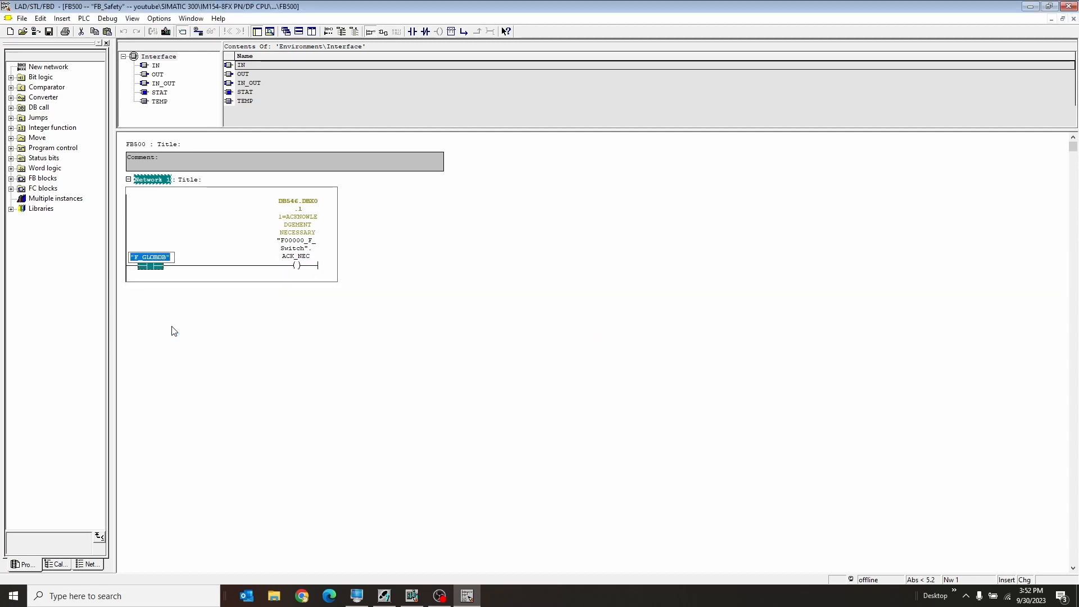
text(.)
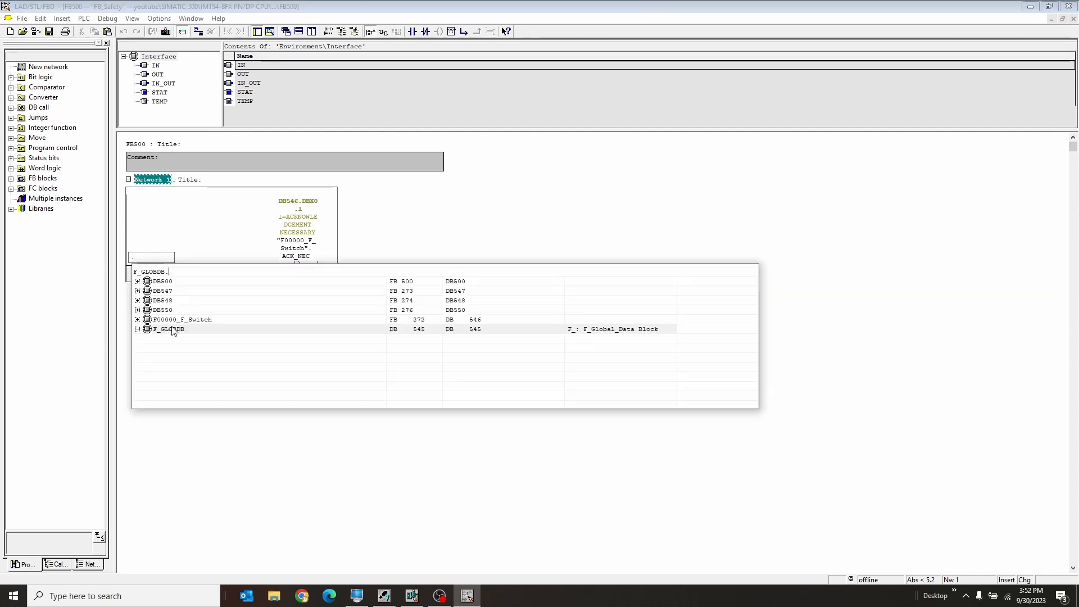
text(vke)
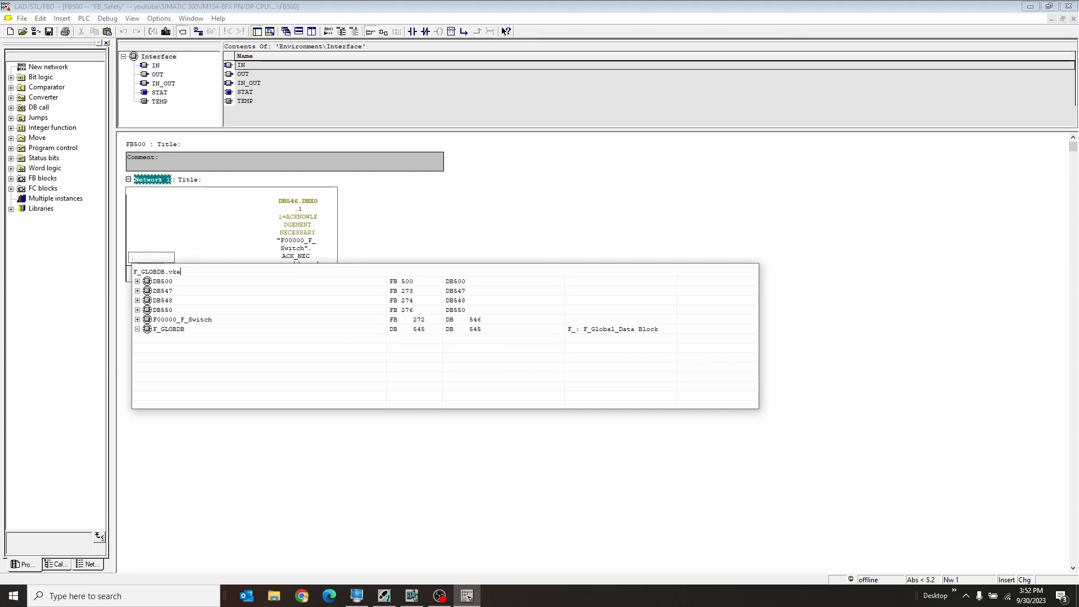
text(1)
key(Return)
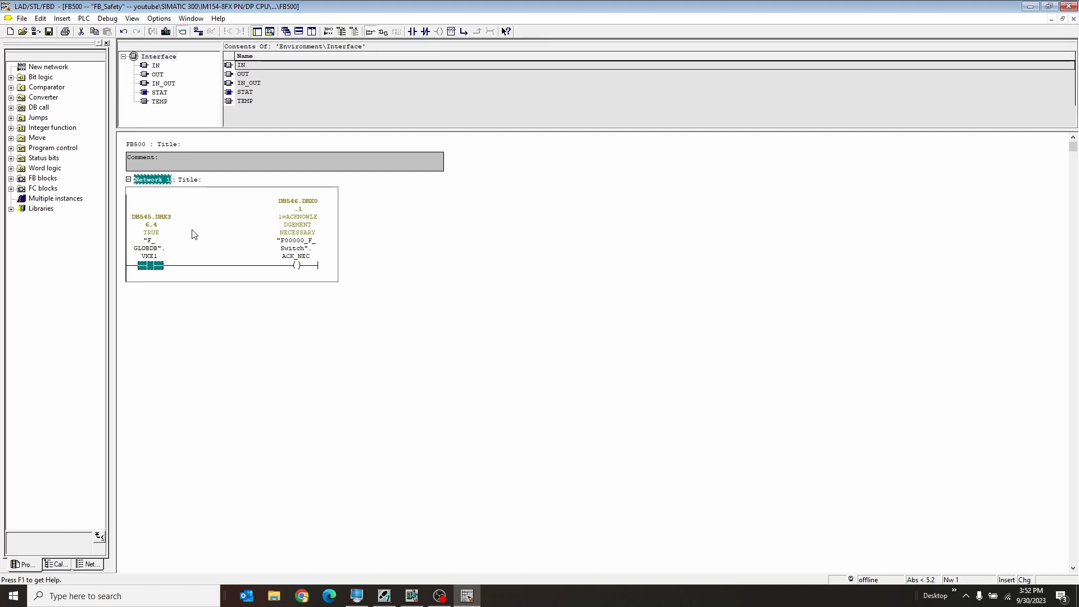
Insert Network 2 and add a normally open contact addressed with memory bit M10.0.
key(ctrl+r)
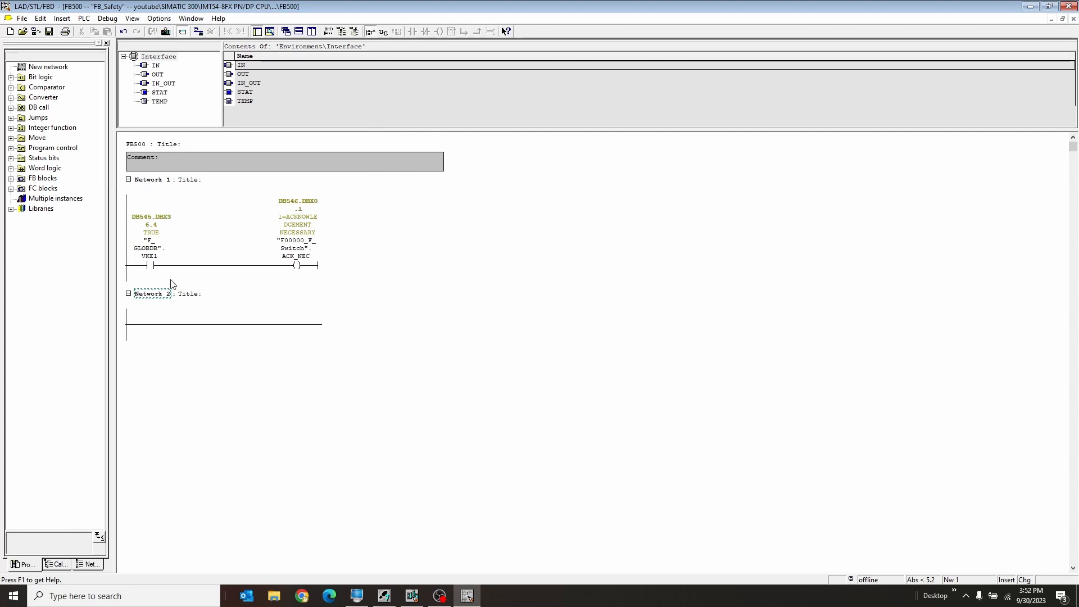
click(164, 294)
click(161, 325)
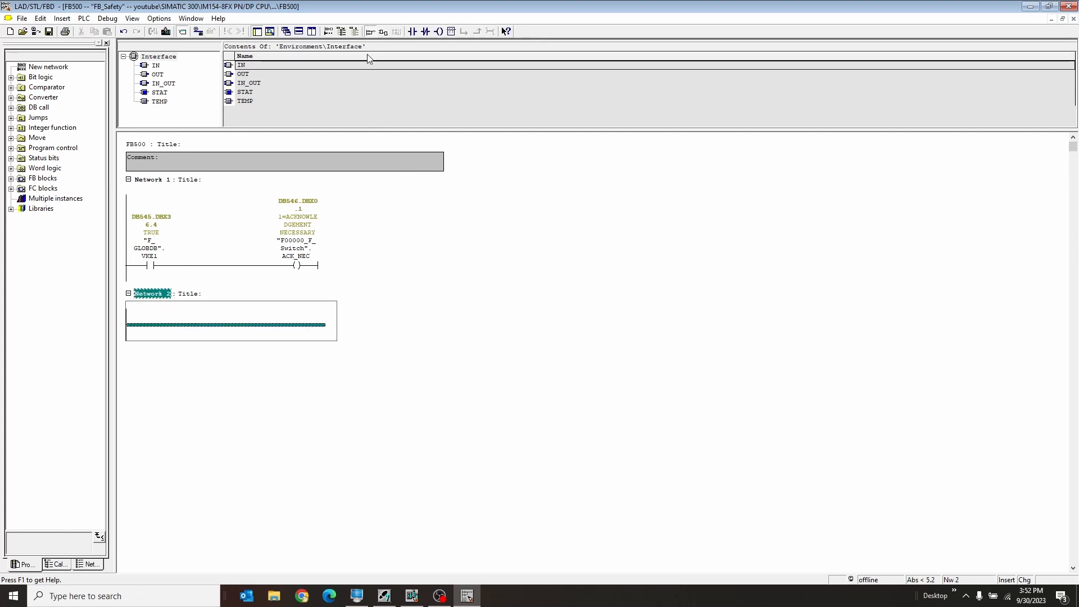
key(F2)
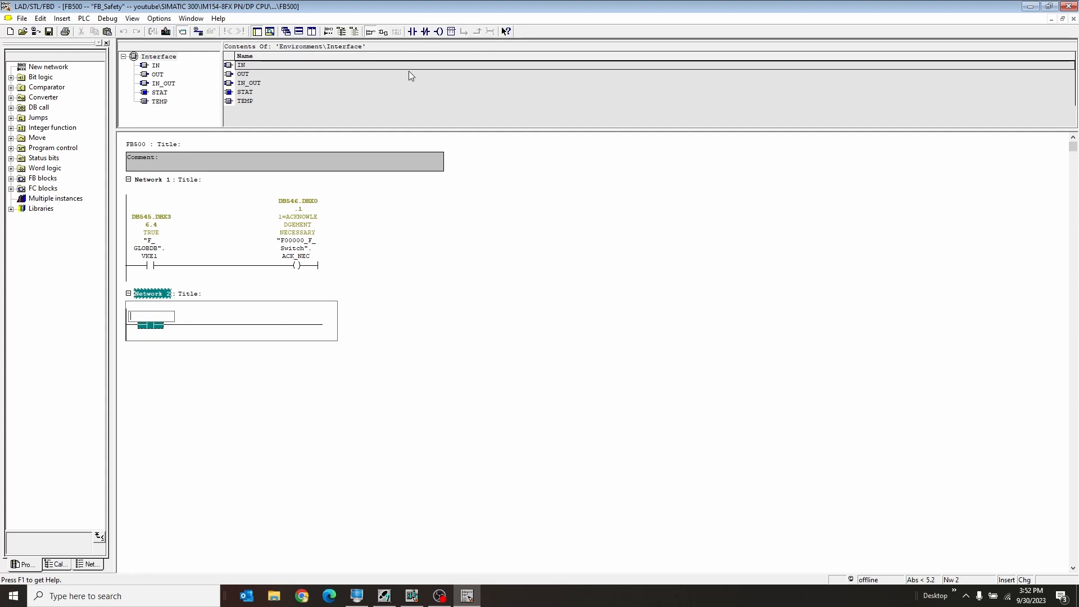
text(m10)
key(Return)
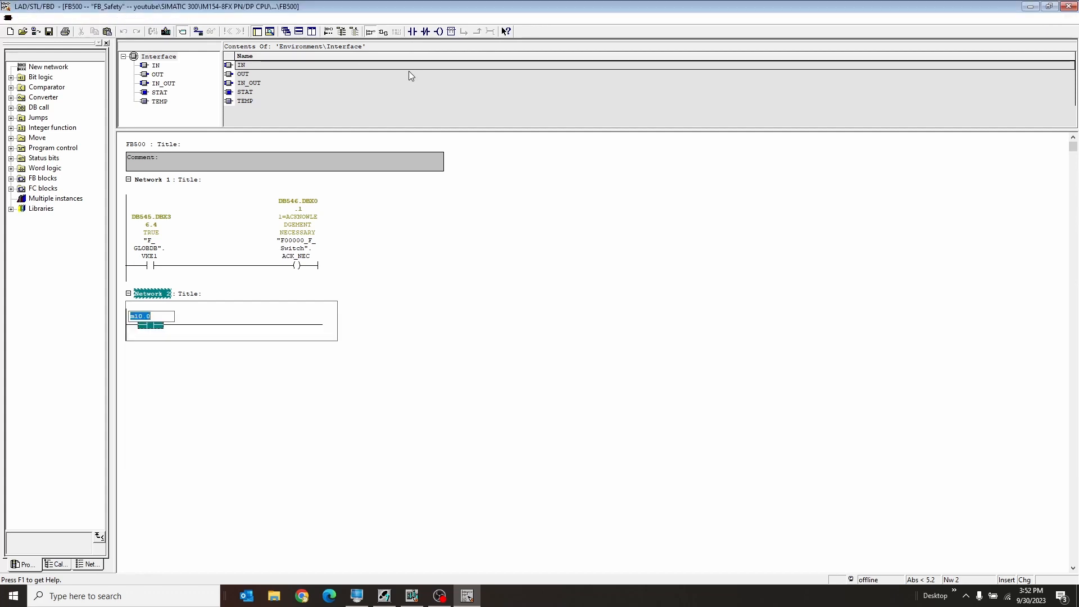
Add an output coil at the end of Network 2 and assign "F00000_F_Switch".ACK_REI to it.
click(266, 323)
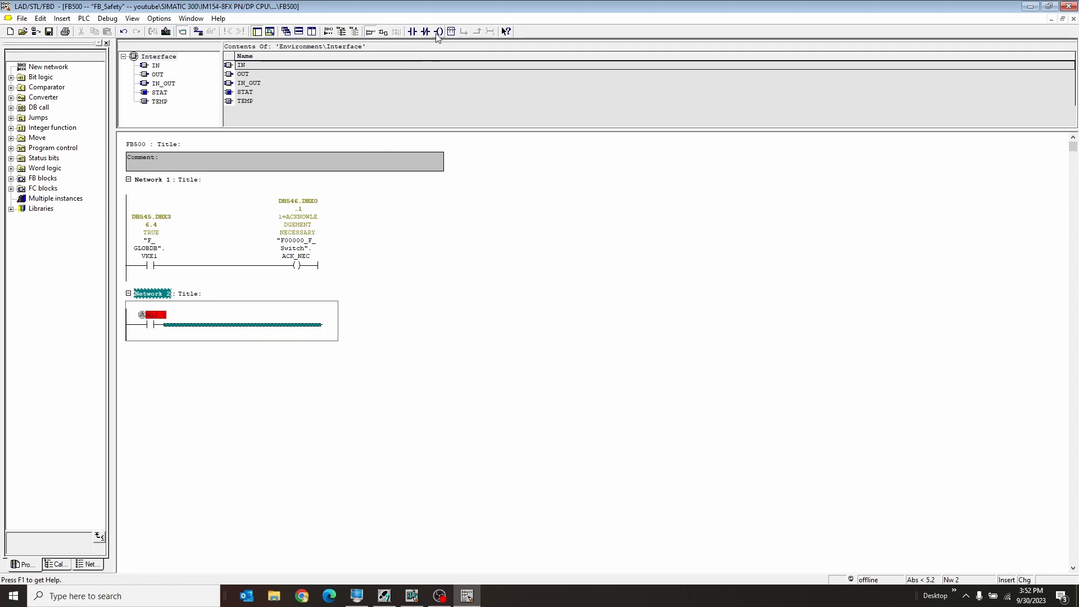
click(438, 32)
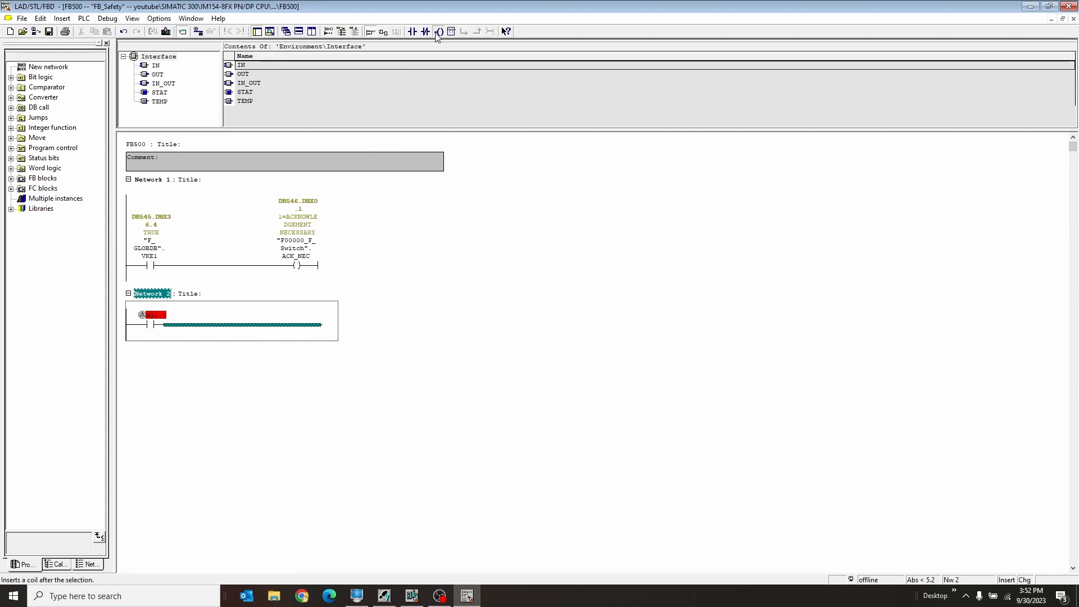
click(308, 320)
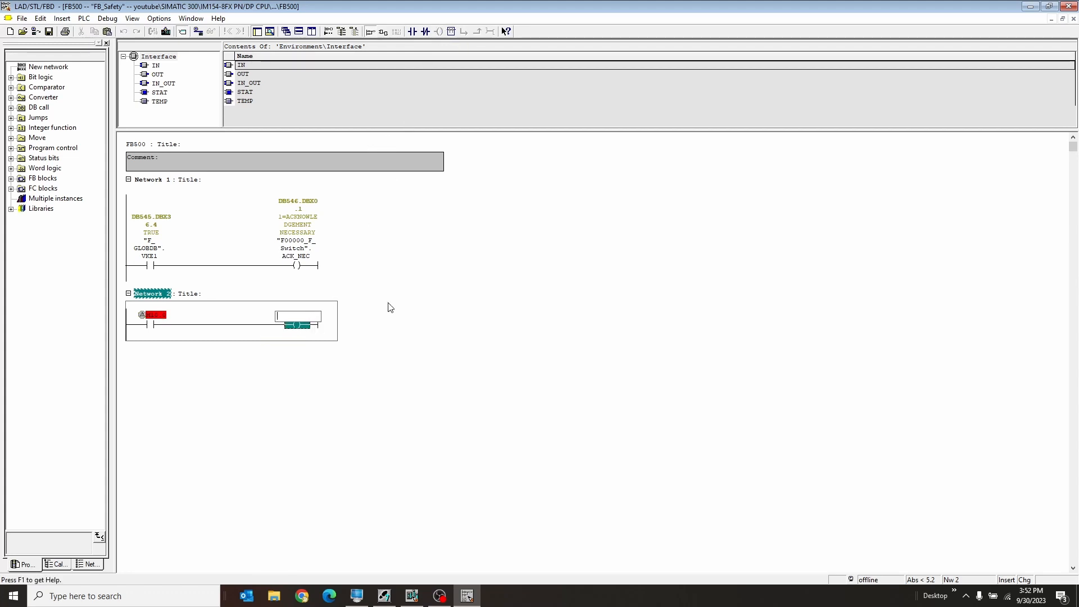
text(f)
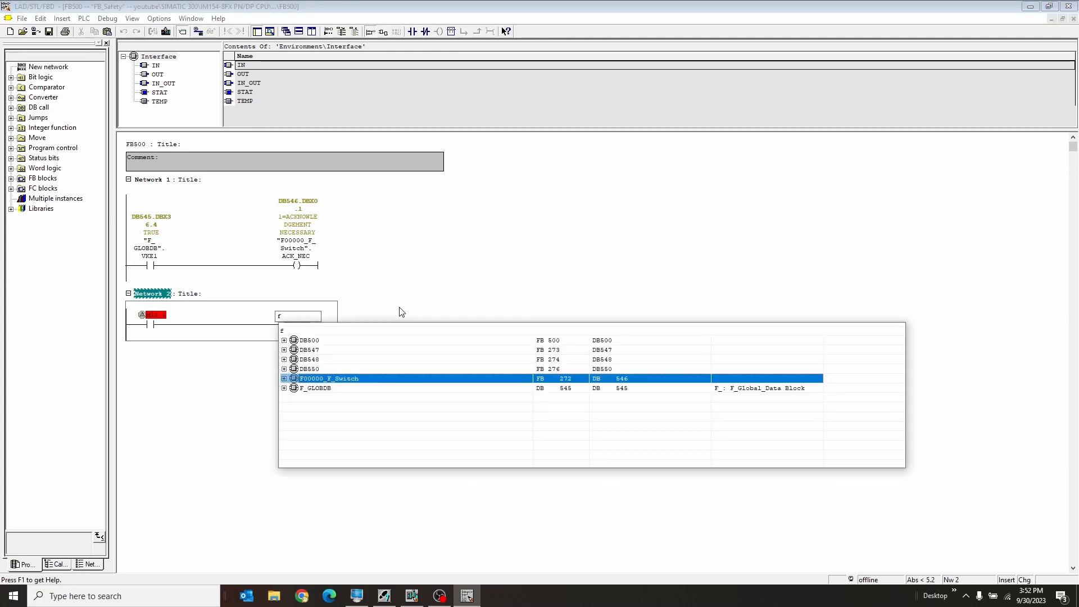
key(Right)
key(Down)
key(Down)
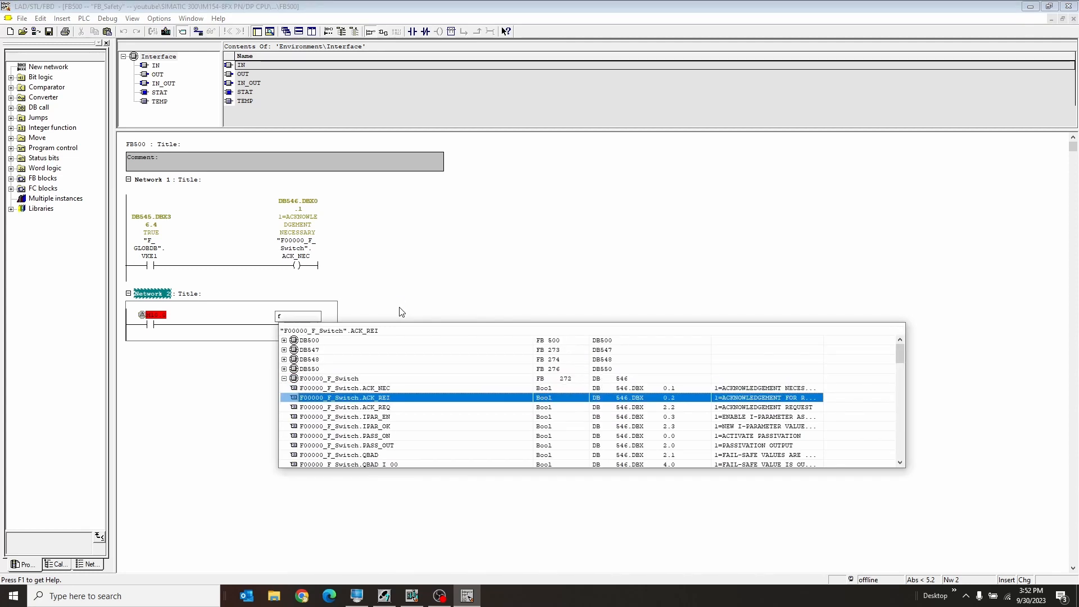
key(Return)
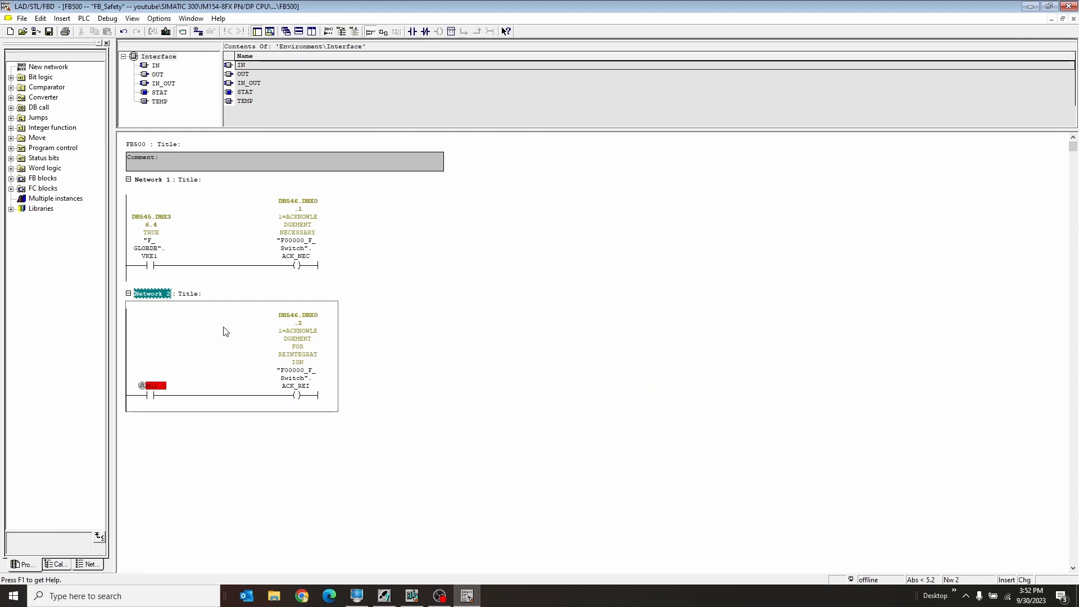
Save the safety function block FB500 and close the block editor.
click(50, 33)
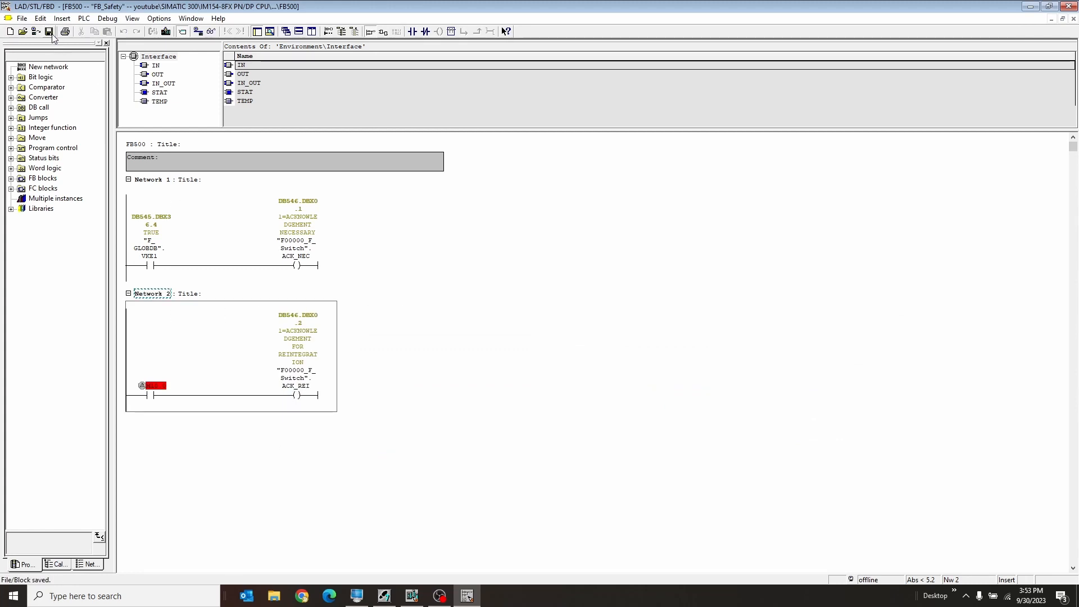
click(1069, 8)
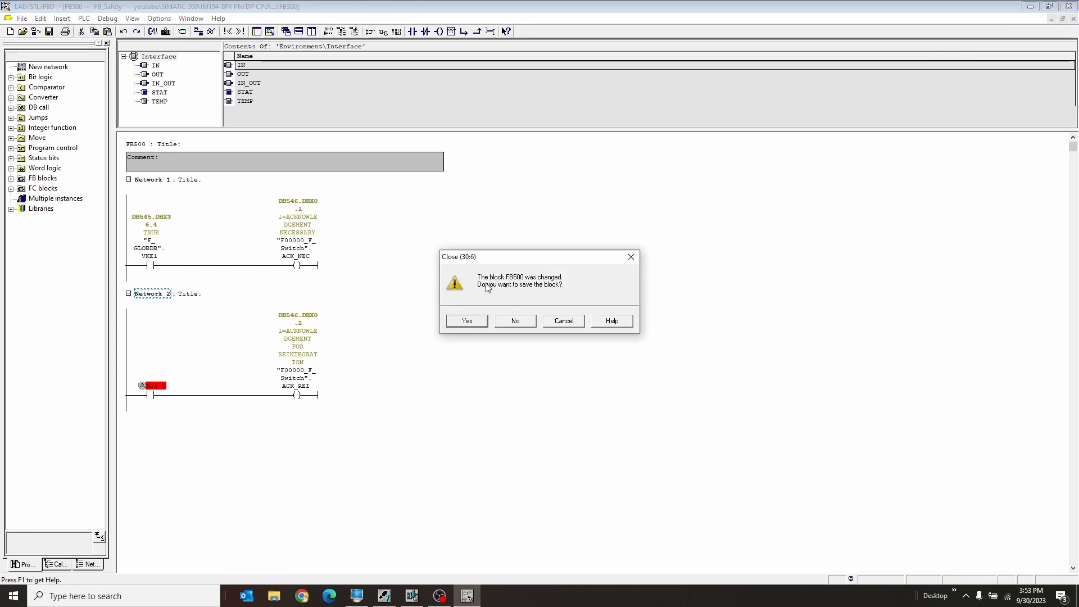
click(466, 328)
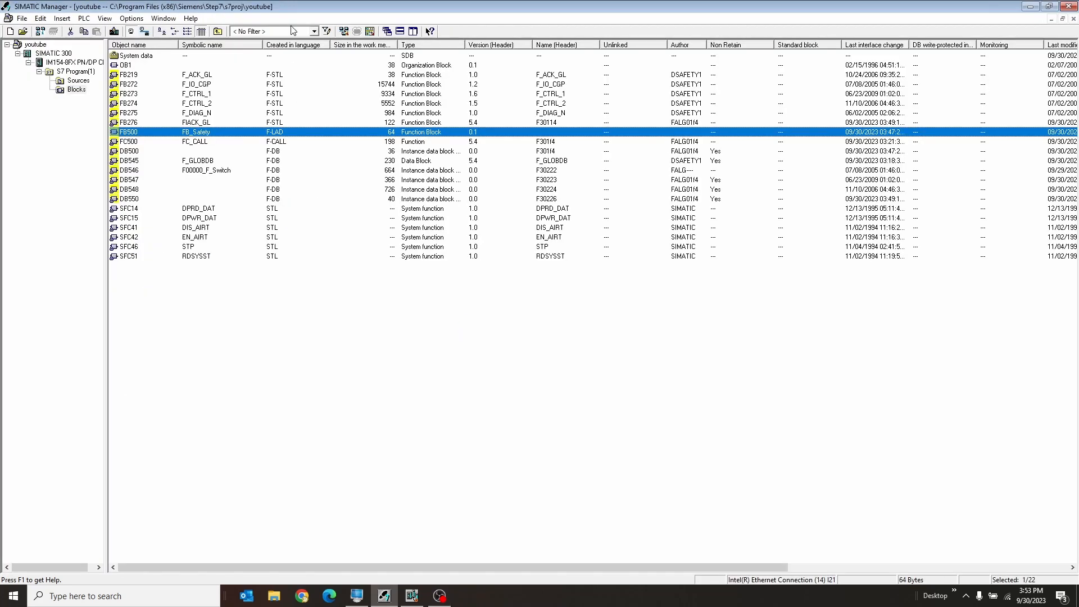
Open the Safety Program dialog, compile the safety program and close the compilation messages.
click(371, 32)
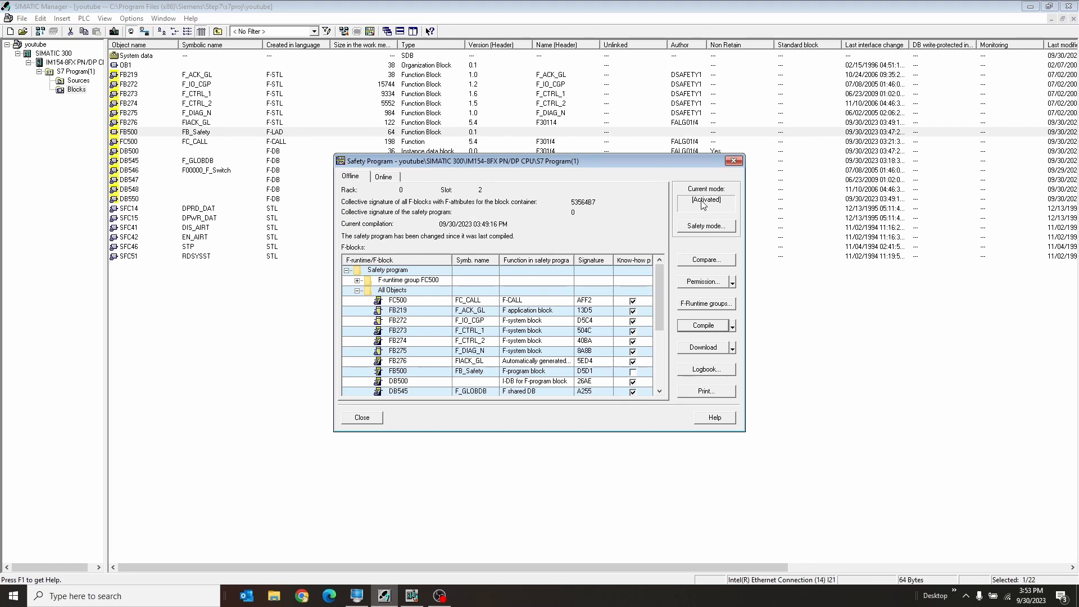
click(688, 326)
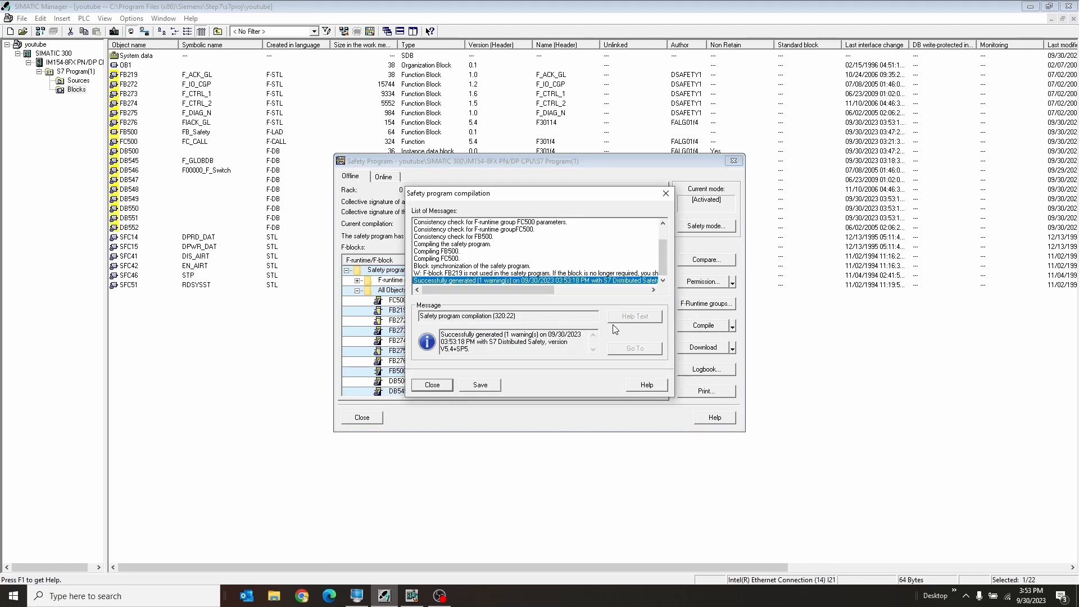
click(447, 387)
Download the safety program without the standard blocks, stopping the F-CPU for the download and restarting it, and close the Safety Program dialog.
click(692, 350)
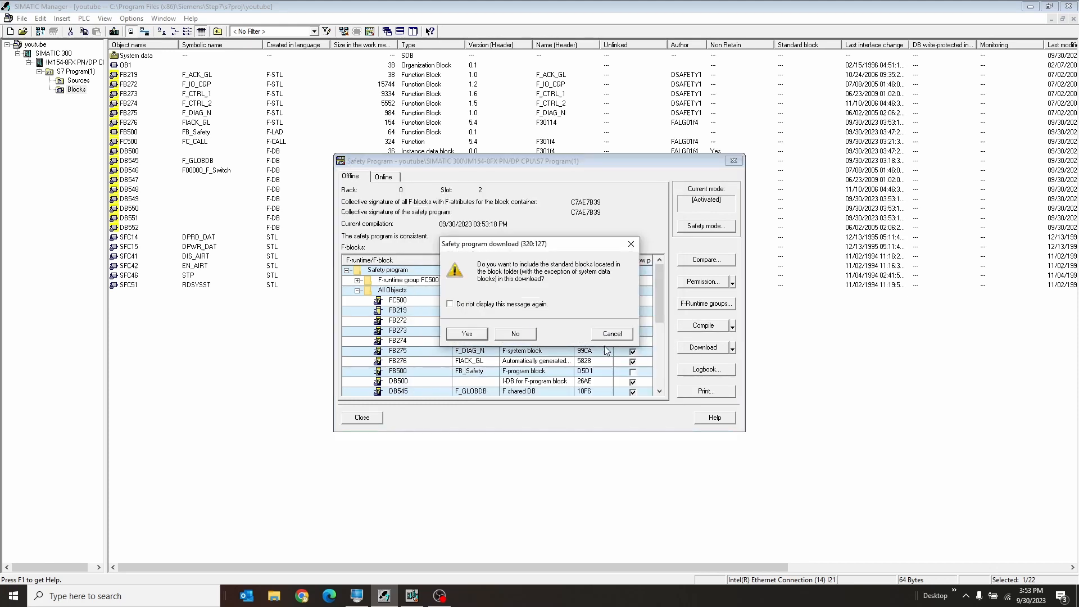
click(515, 335)
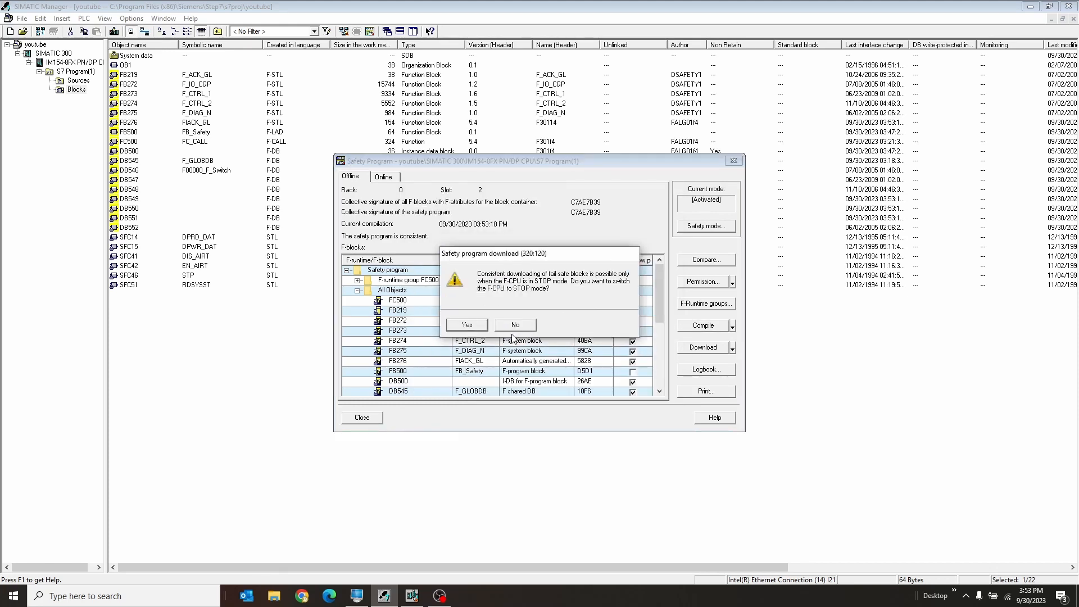
click(466, 325)
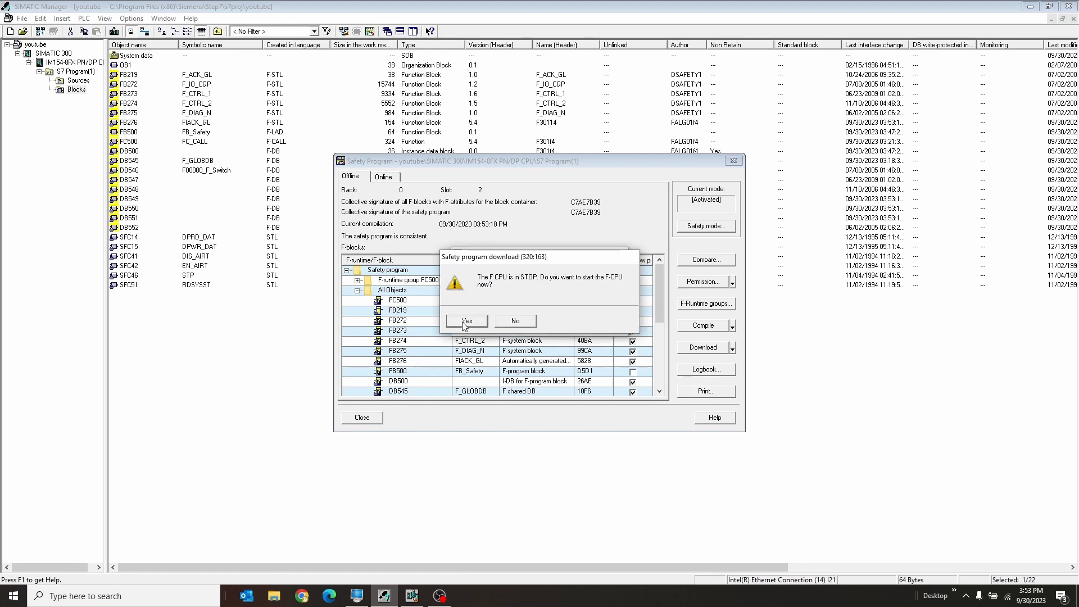
click(462, 325)
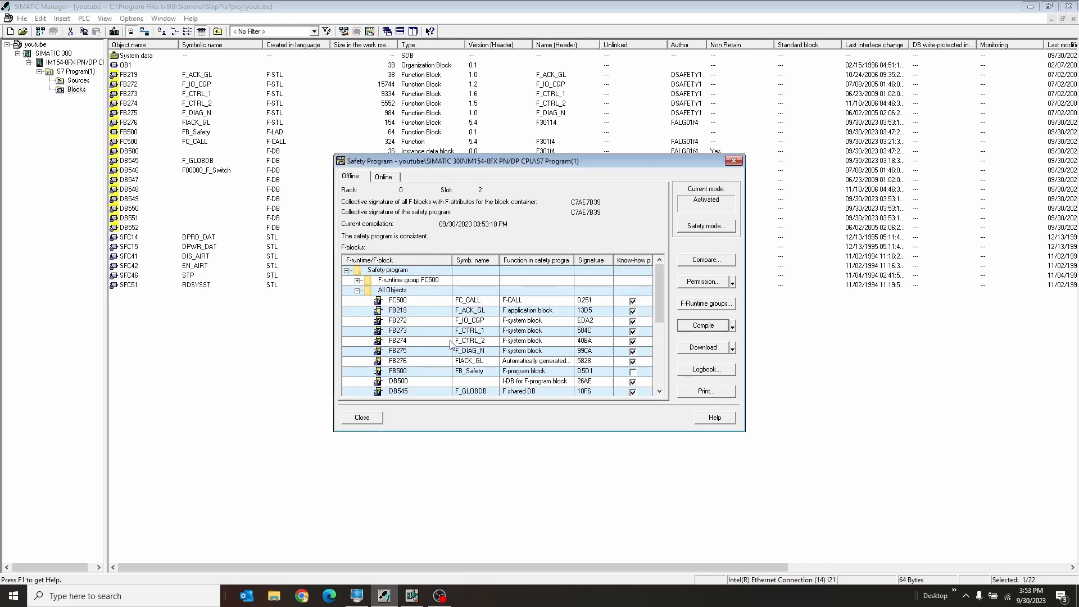
click(362, 417)
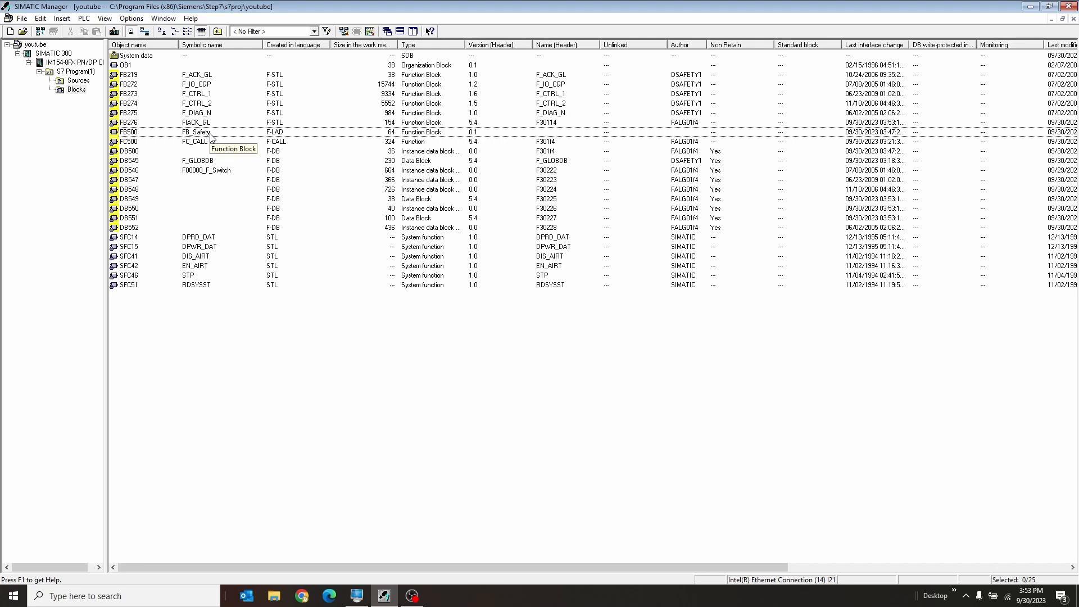
Open FB500 with online monitoring and modify contact bit M10.0 in Network 2 to 1, then back to 0.
click(209, 132)
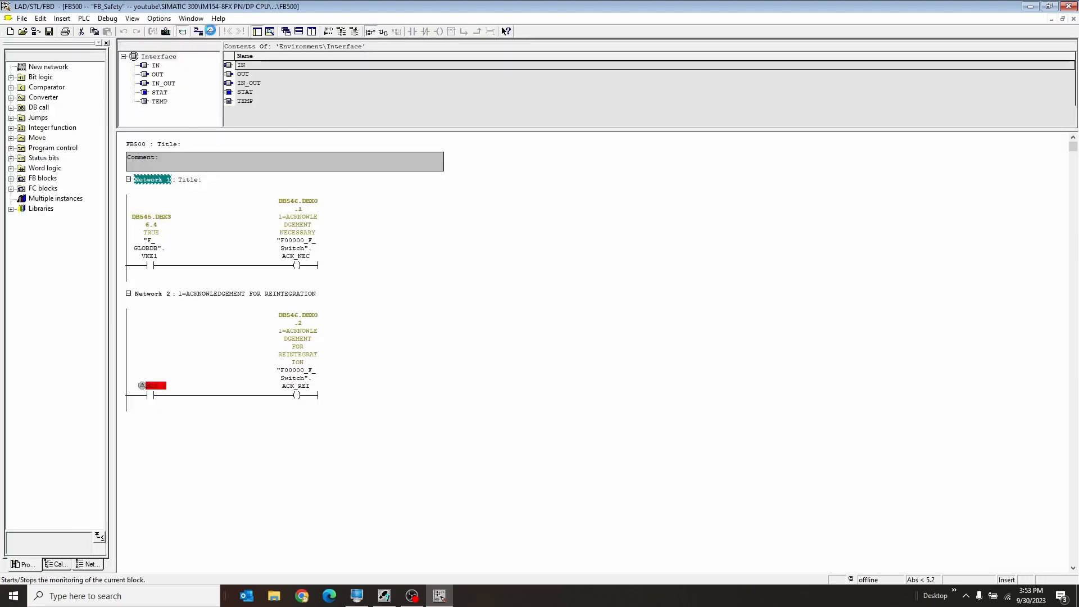
click(211, 31)
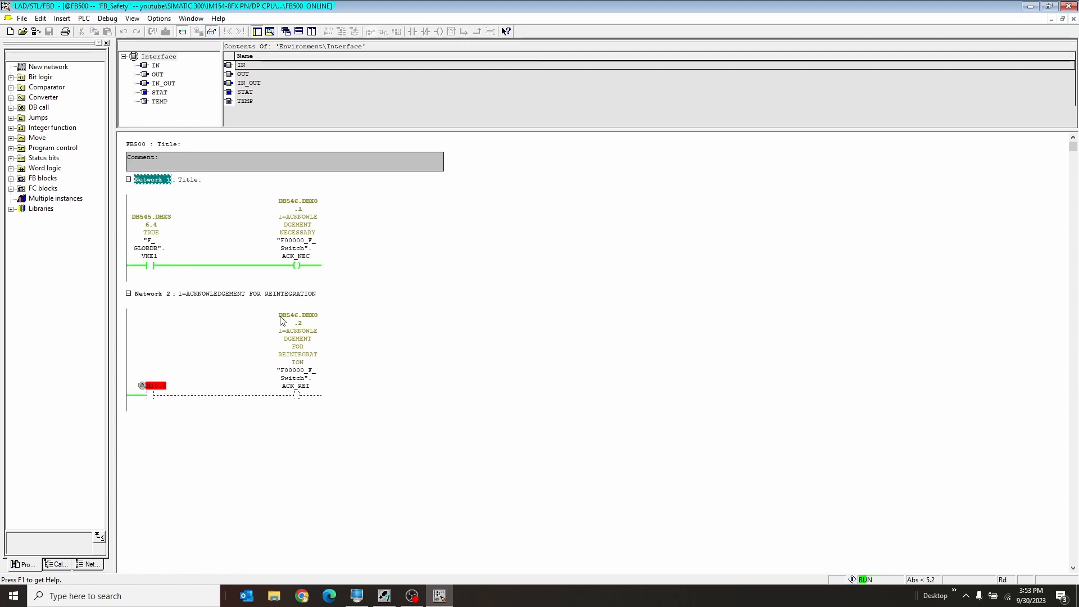
right_click(158, 397)
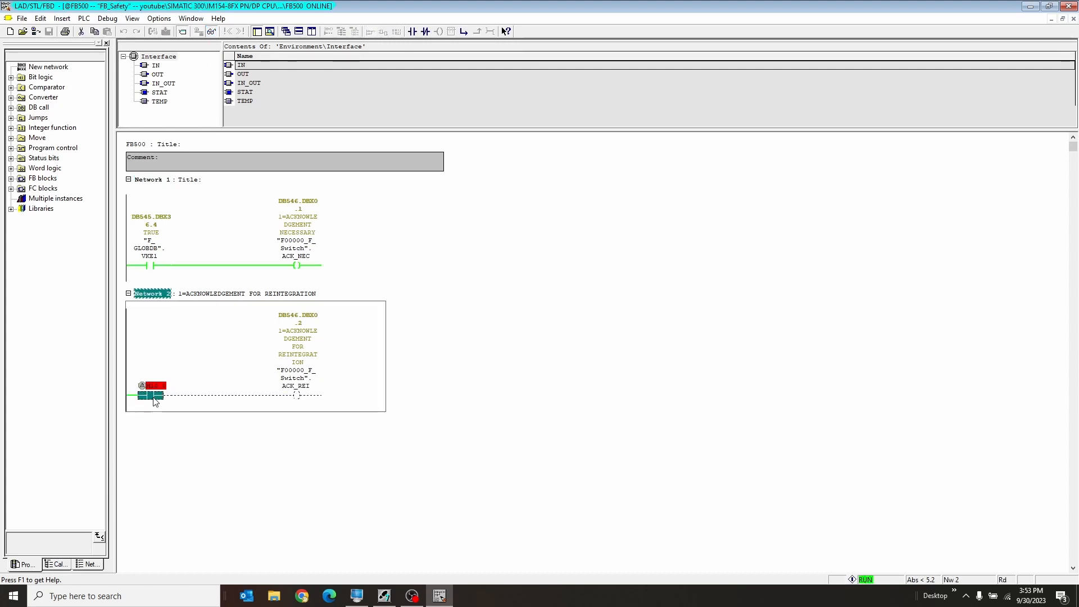
click(189, 468)
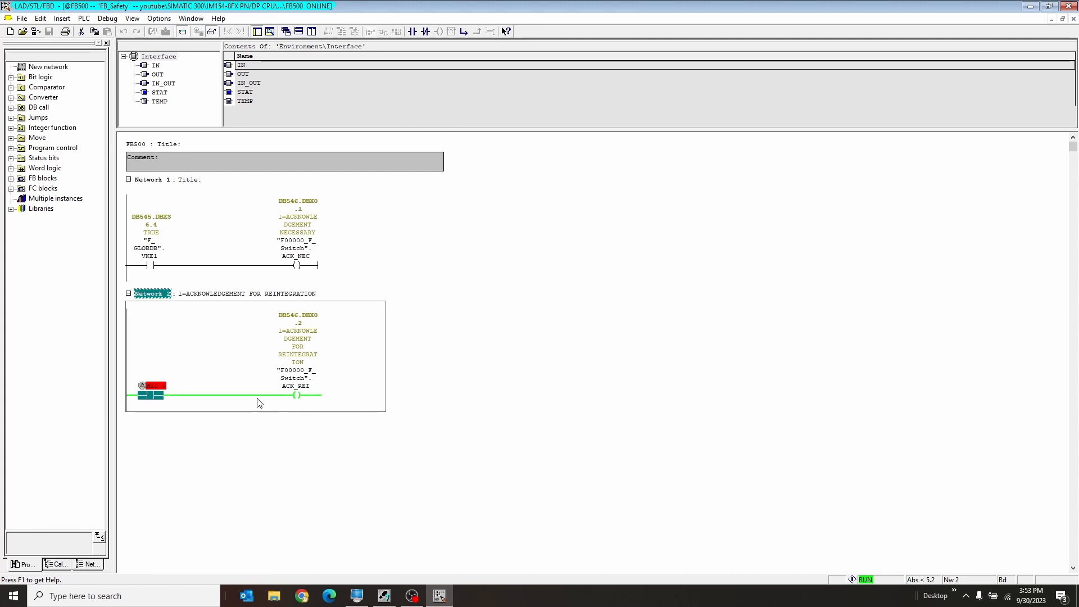
right_click(169, 401)
click(256, 447)
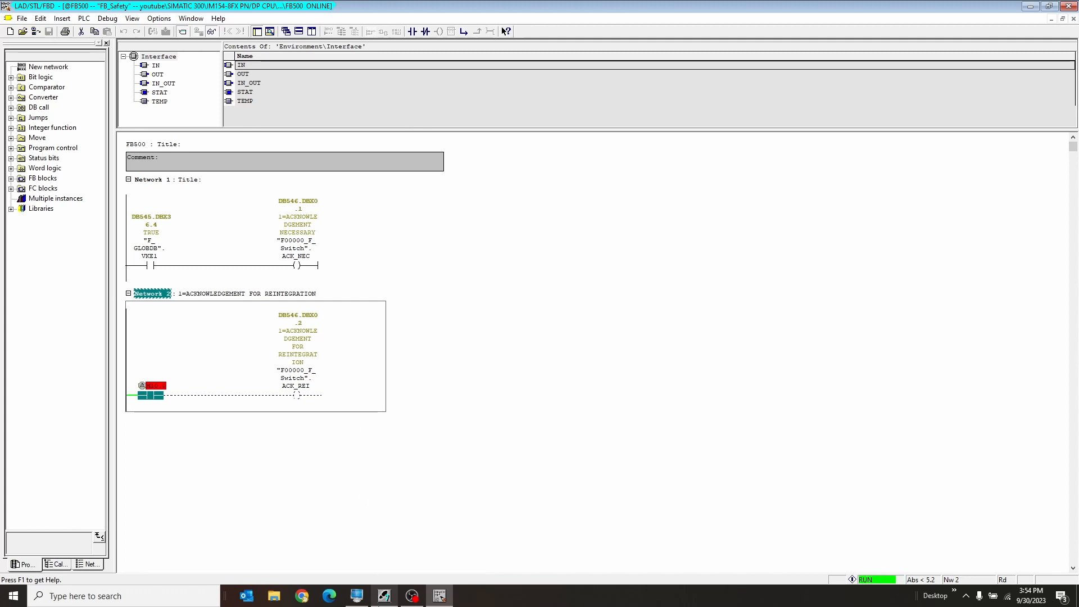
Return to SIMATIC Manager and open the hardware configuration of the SIMATIC 300 station.
click(384, 595)
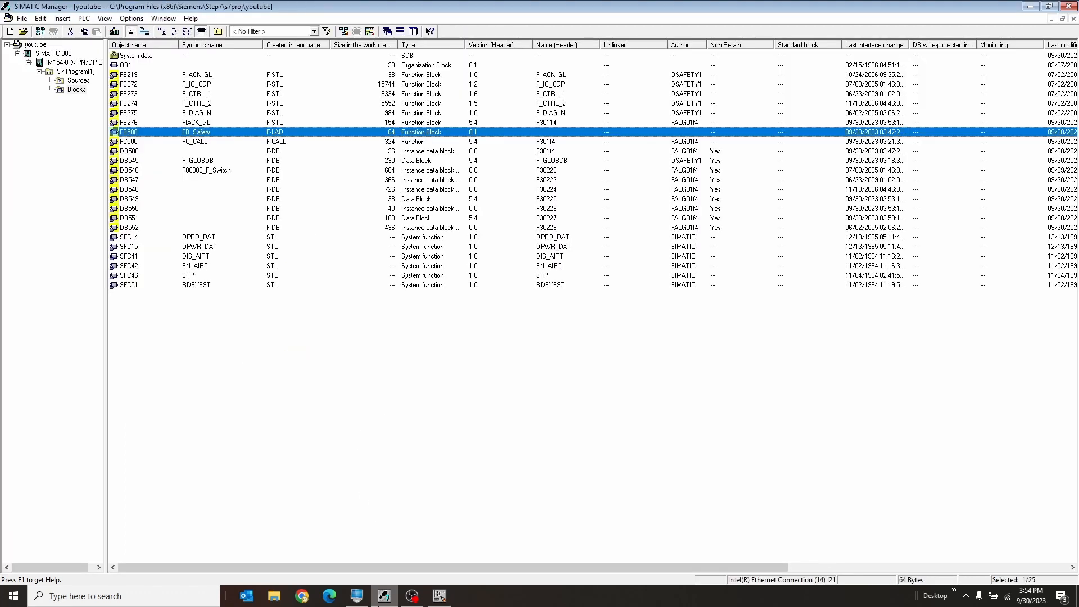
double_click(60, 54)
double_click(159, 56)
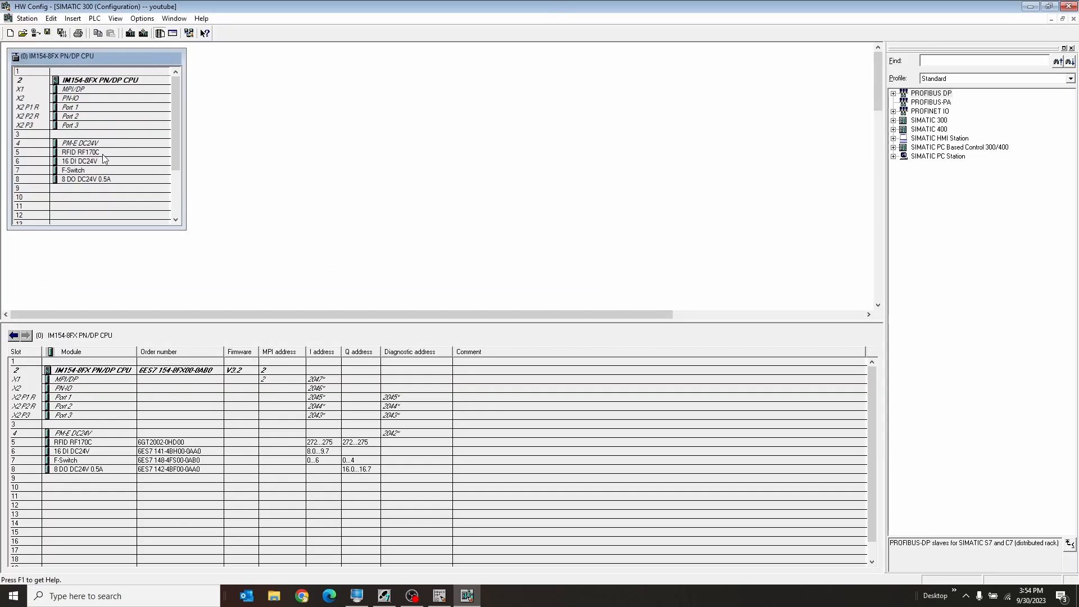
Open Monitor/Modify for the F-Switch in slot 7 and monitor the status of its inputs and outputs.
click(96, 172)
right_click(96, 171)
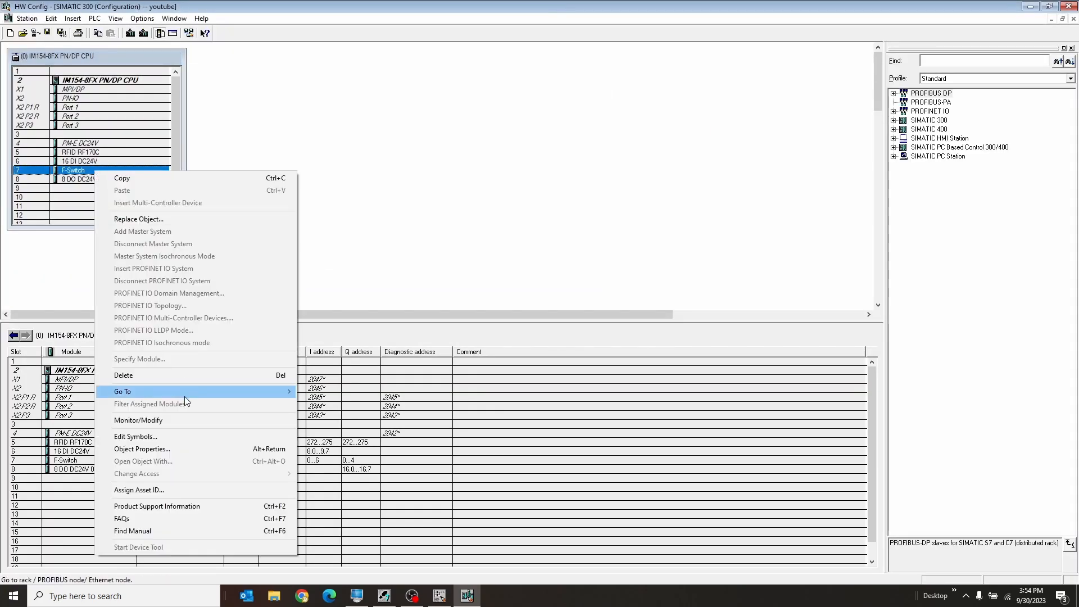
click(187, 420)
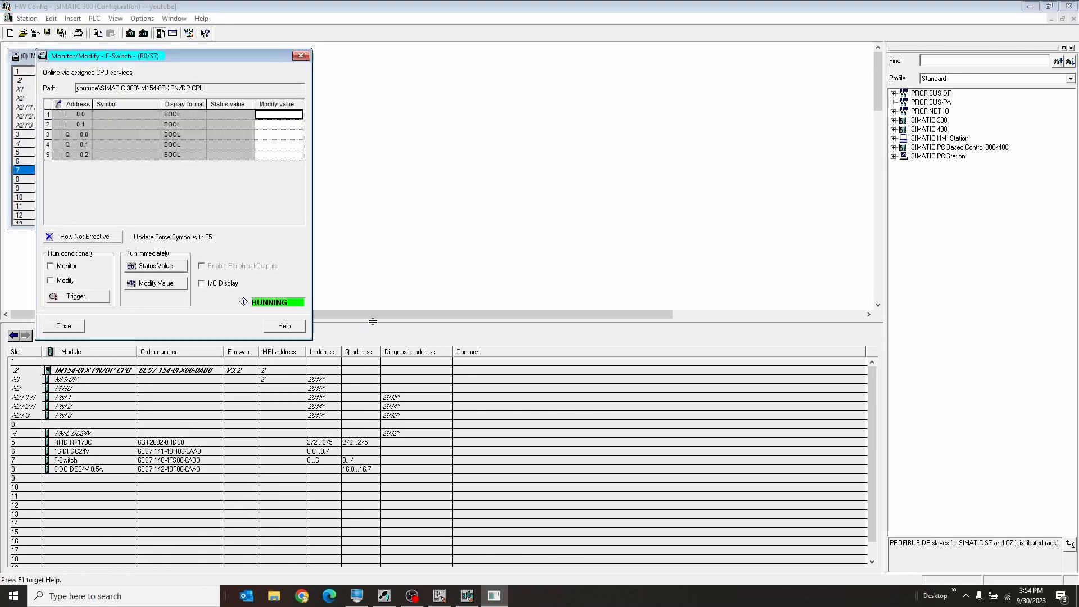
click(66, 269)
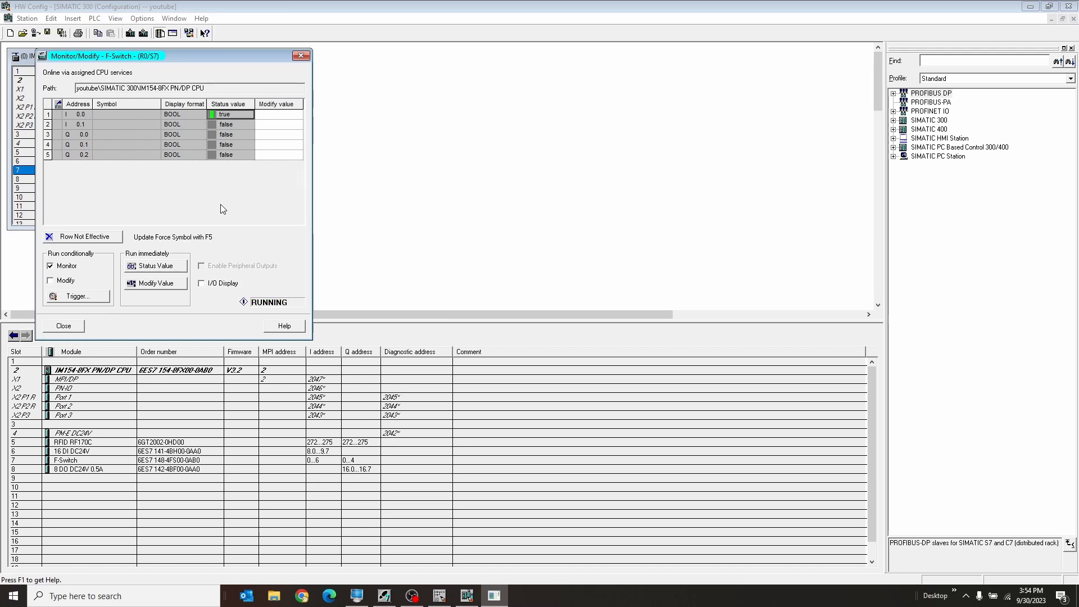
Switch back to FB500 in the LAD/STL/FBD editor, turn off online monitoring and insert a new Network 3 after Network 2.
click(440, 594)
click(212, 32)
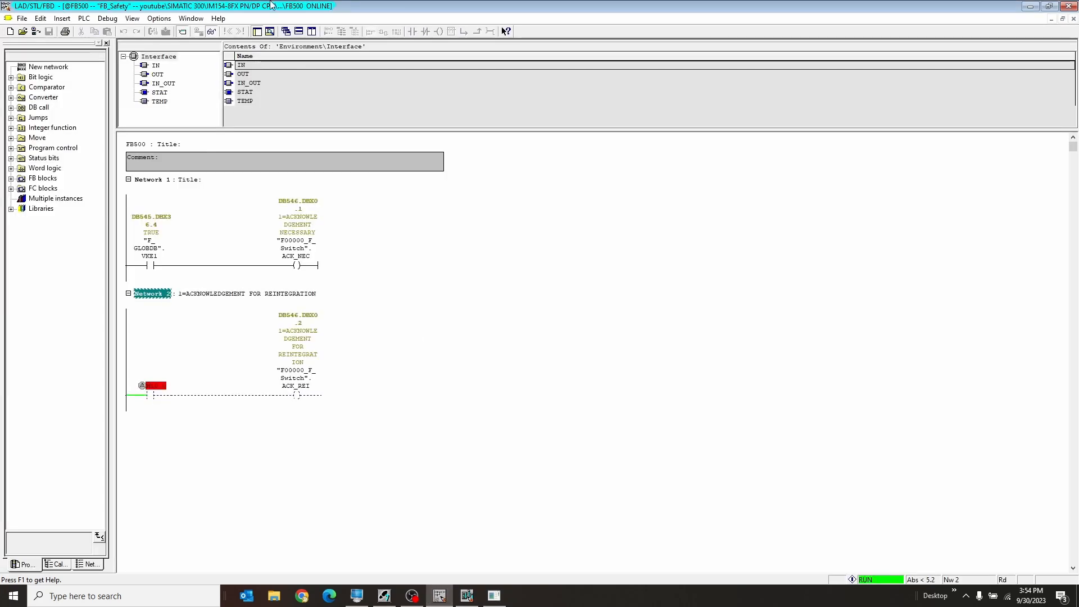
click(163, 302)
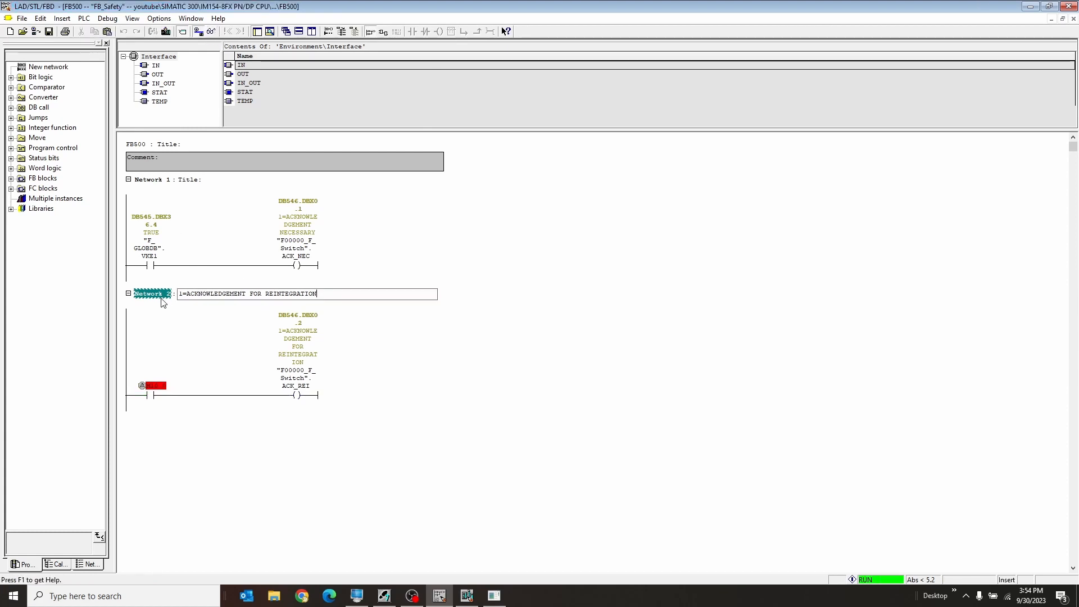
key(ctrl+r)
click(174, 466)
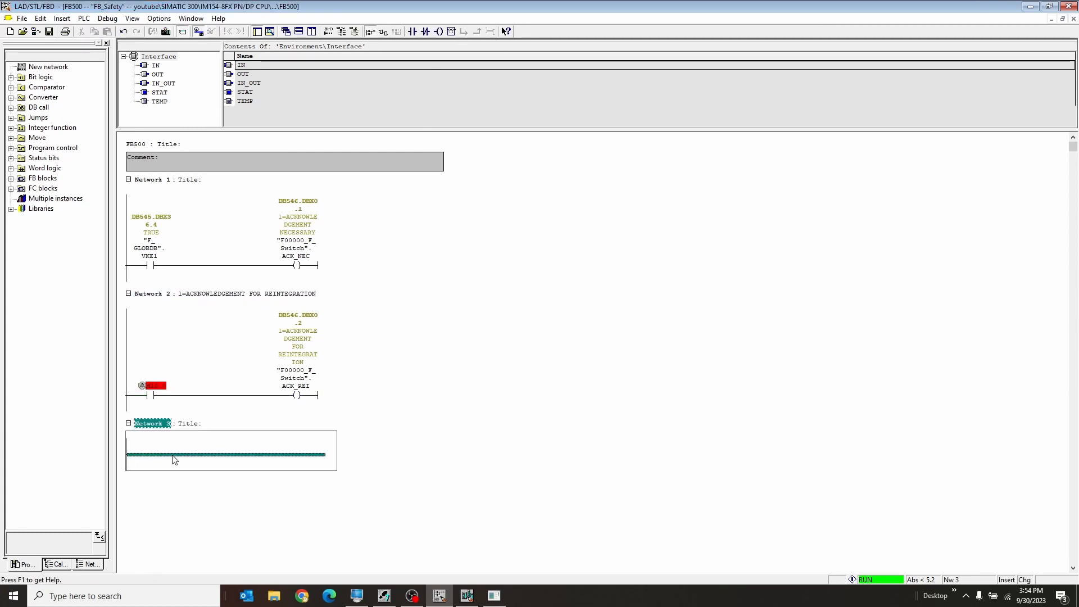
Place a normally open contact addressed I0.0 in Network 3 and add an output coil at the rung's end.
click(413, 32)
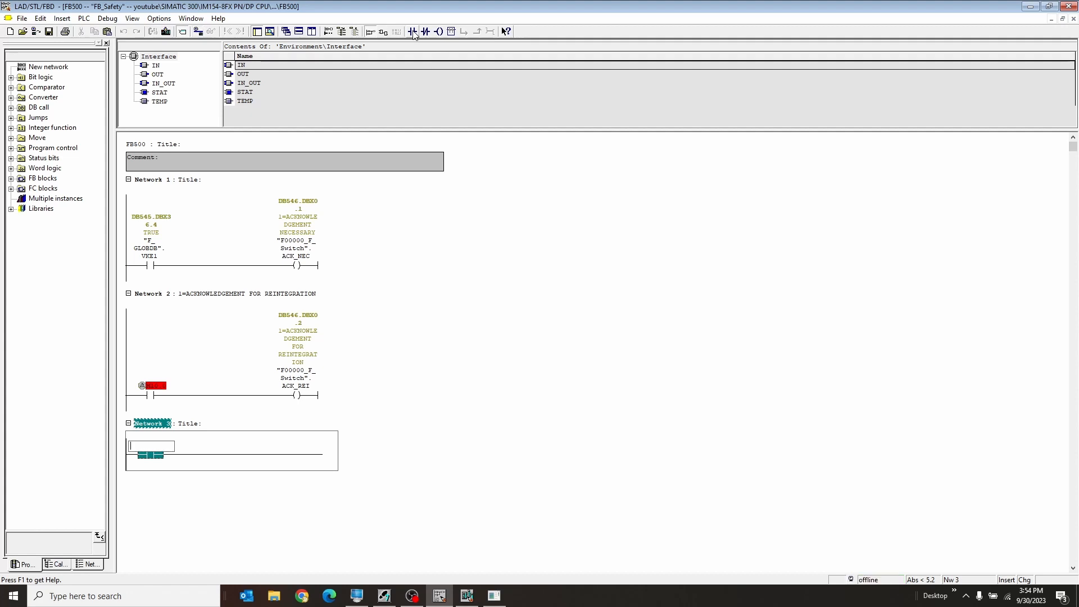
text(I0.0)
key(Return)
click(182, 455)
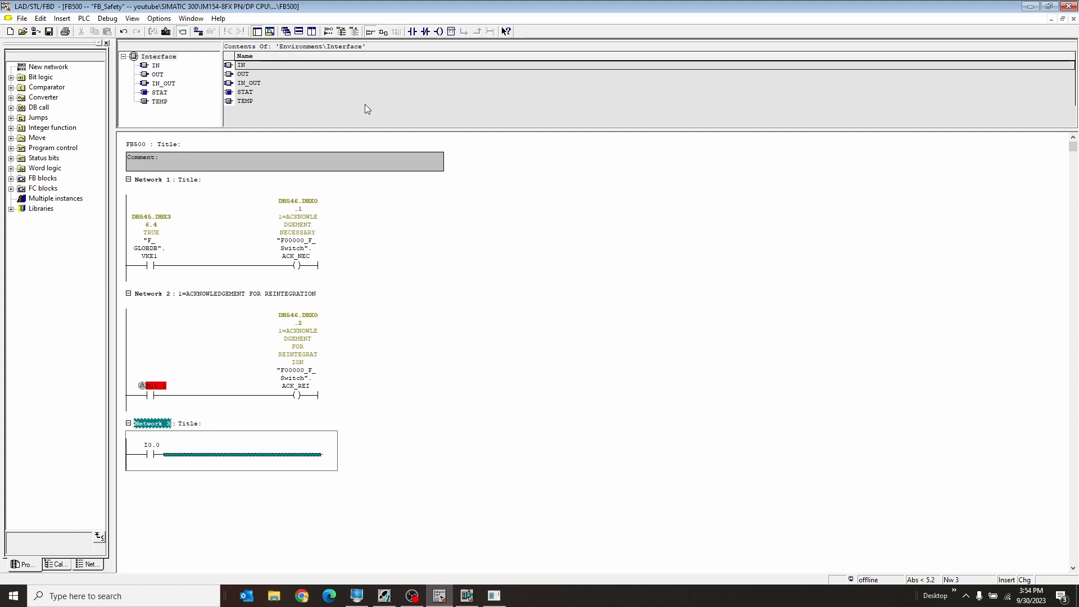
click(438, 31)
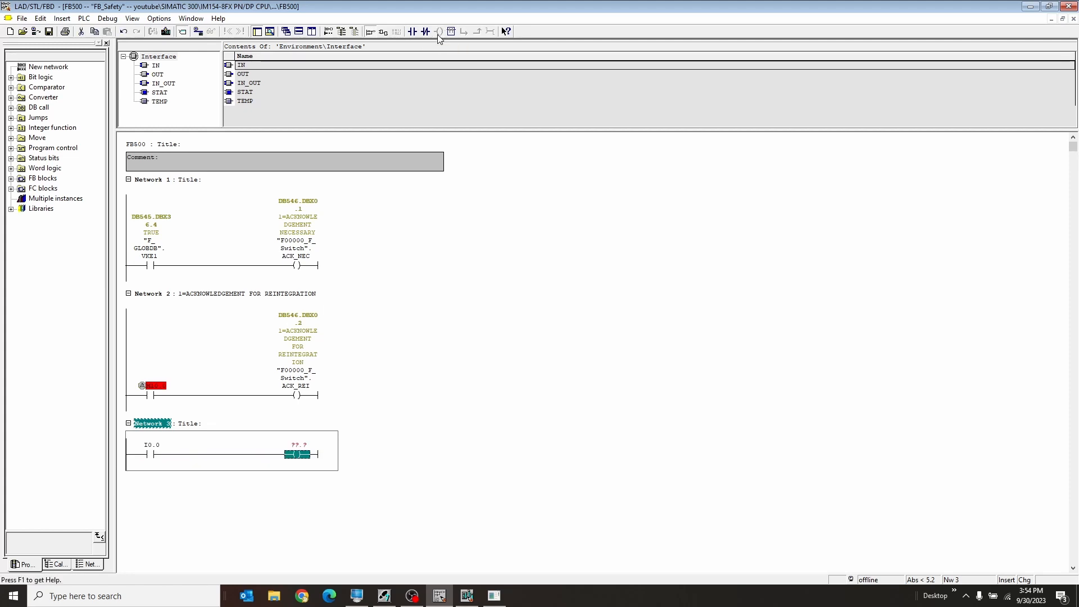
Check the F-Switch output addresses in Monitor/Modify and assign Q0.0 to the Network 3 coil.
click(494, 595)
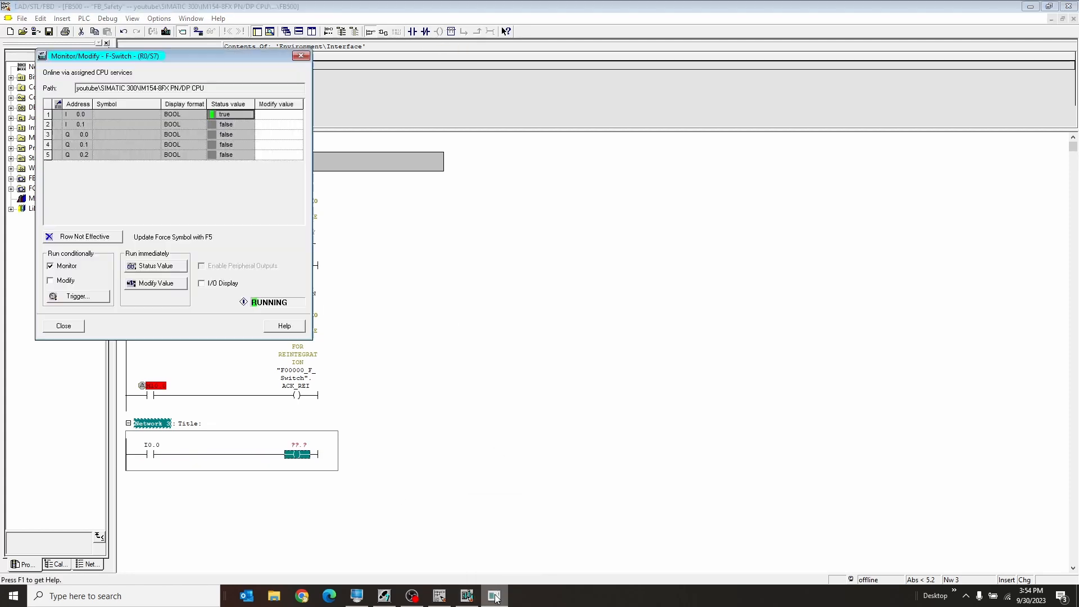
click(77, 143)
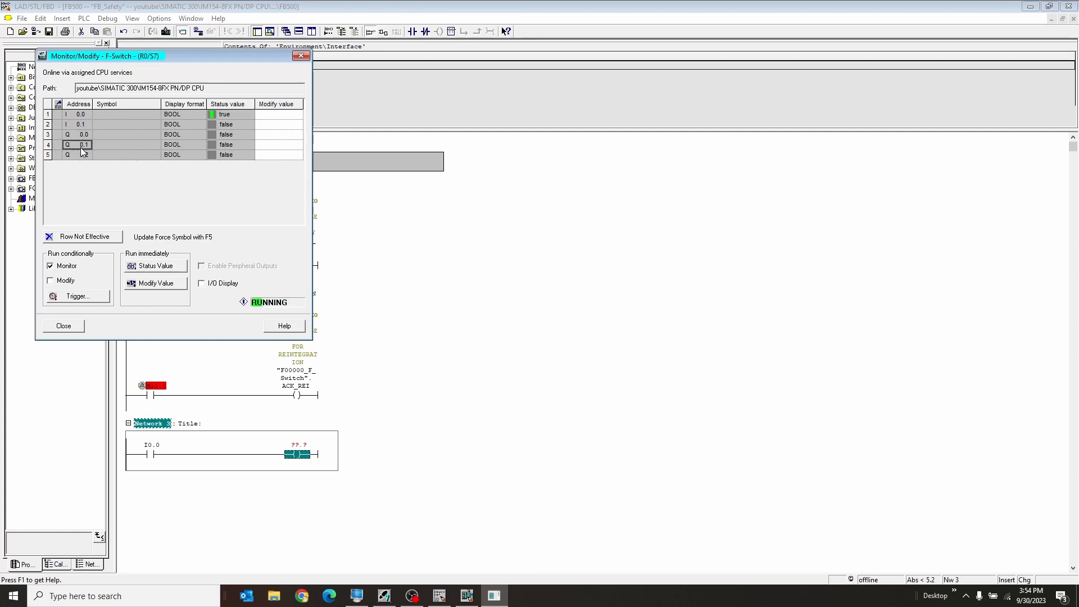
click(82, 156)
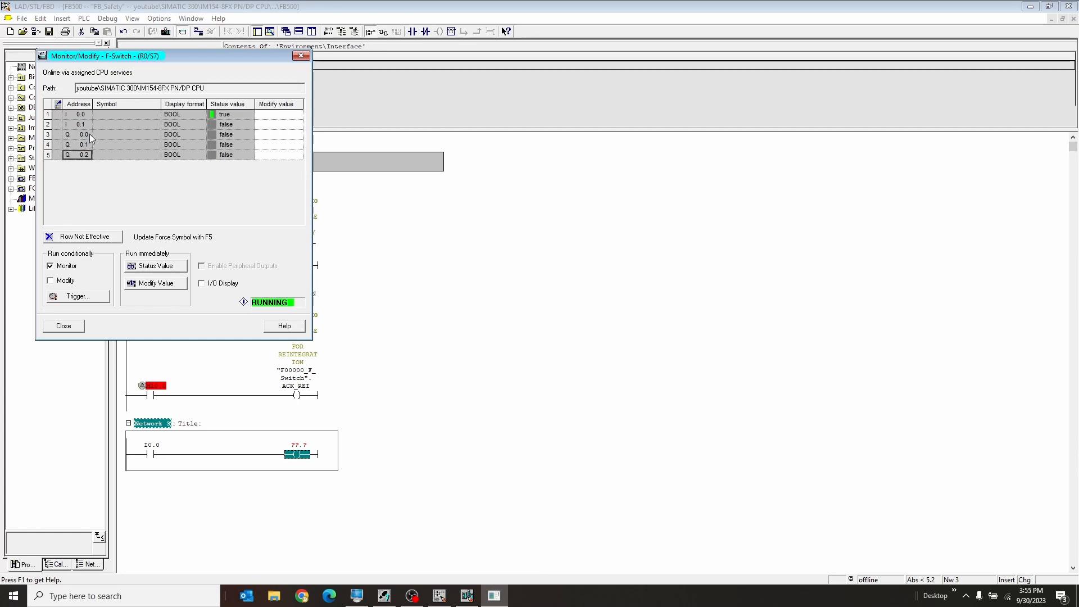
click(296, 445)
text(q)
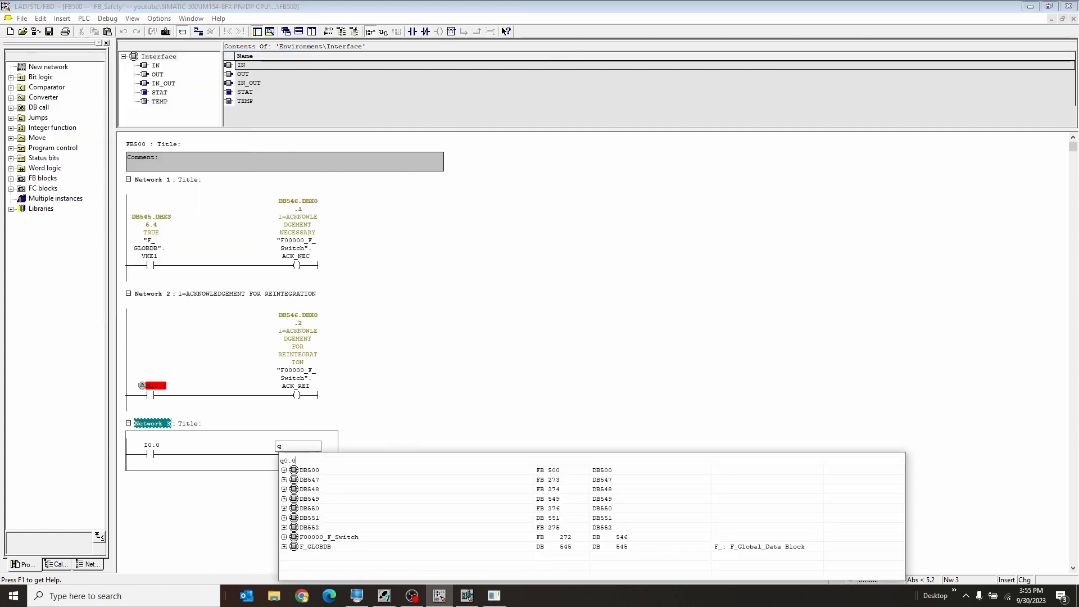
key(Return)
Add two parallel branches after contact I0.0 in Network 3 with output coils addressed Q0.1 and Q0.2.
key(Left)
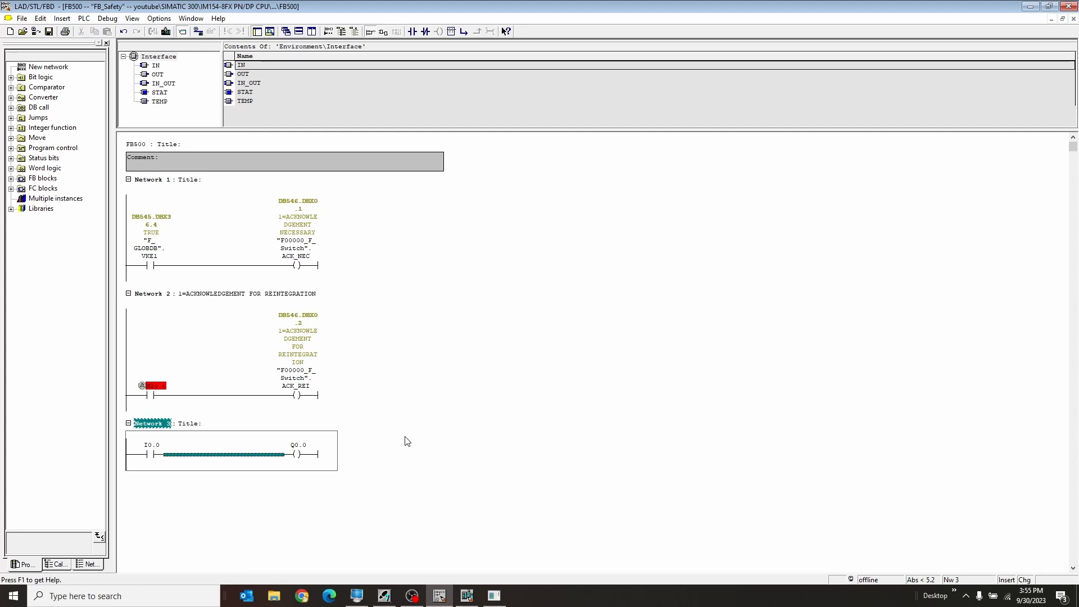
click(464, 32)
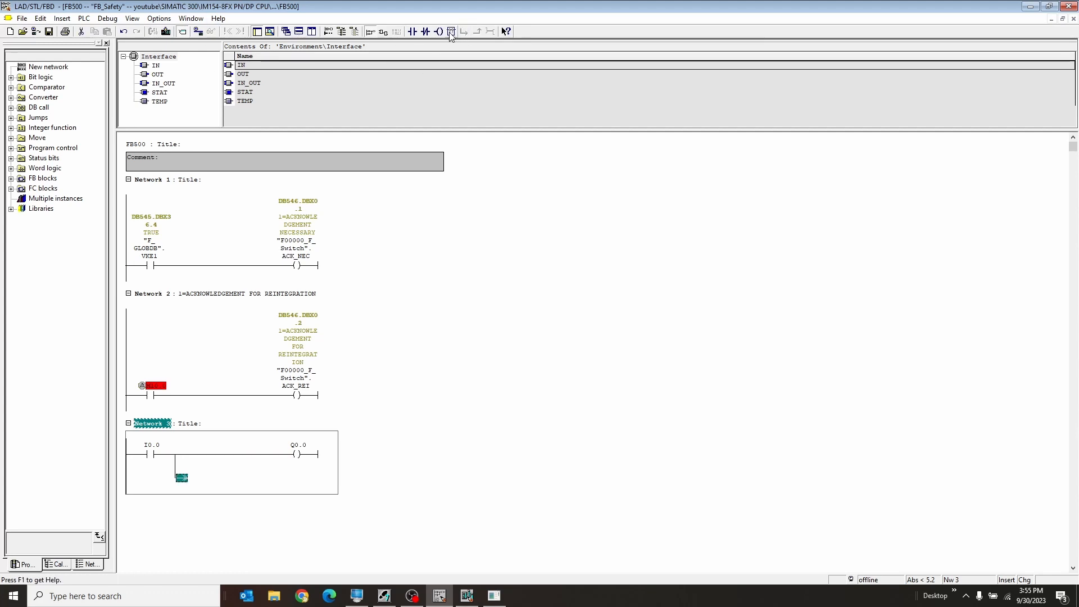
click(440, 32)
click(260, 478)
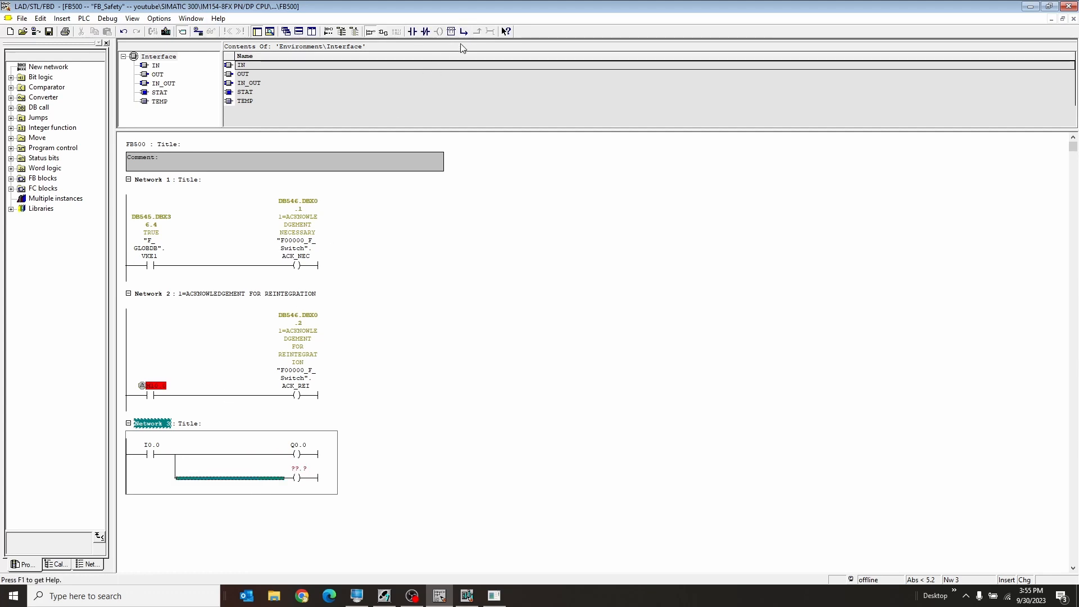
click(464, 32)
click(439, 32)
click(300, 468)
text(q0.1)
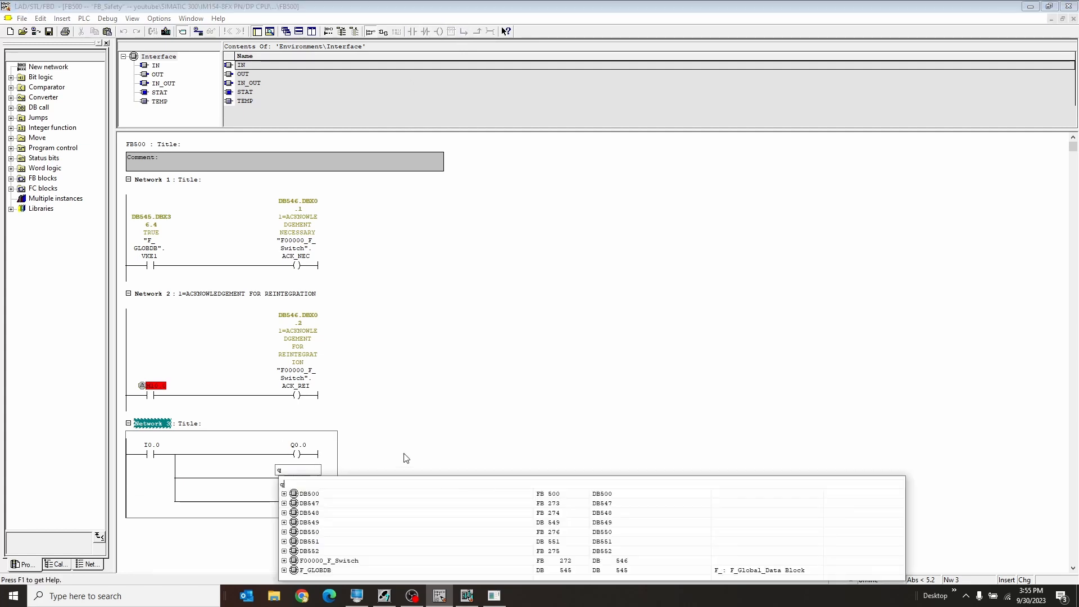
key(Return)
click(399, 452)
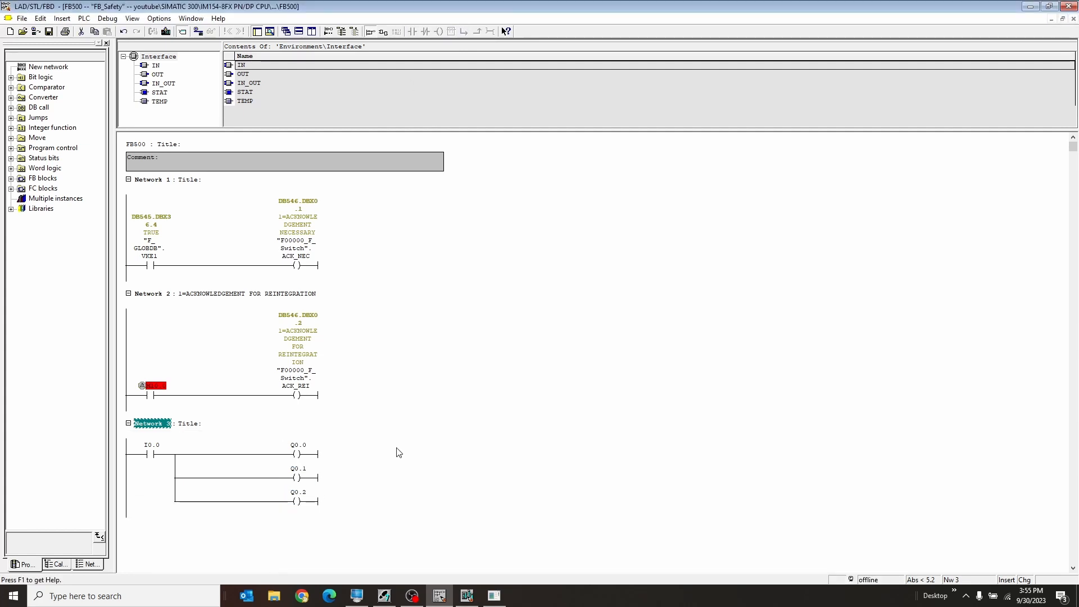
Save FB500, then close the block editor and the F-Switch Monitor/Modify window.
click(49, 32)
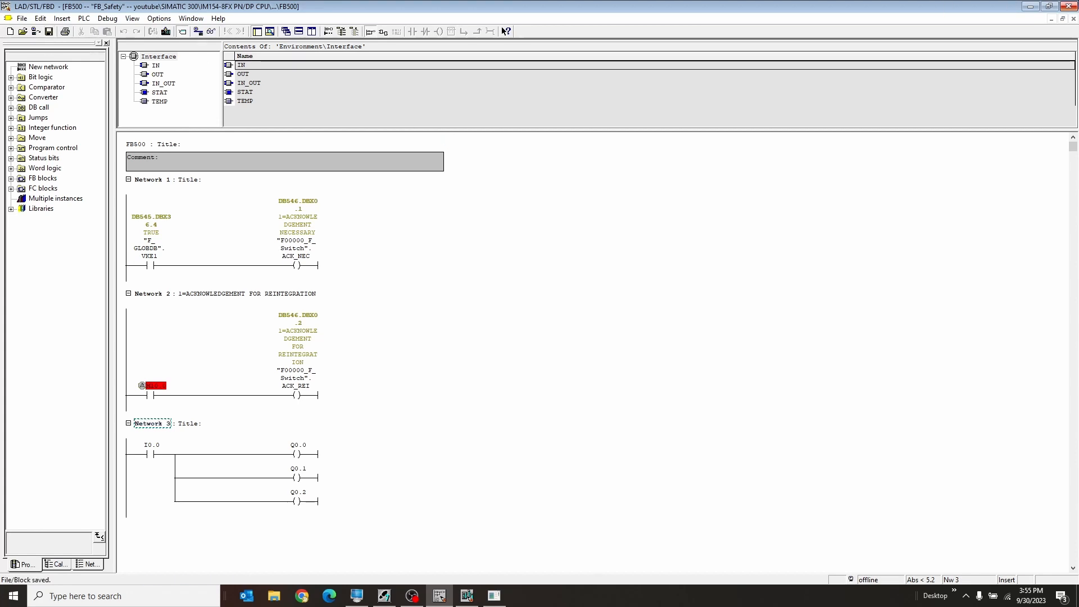
click(1076, 3)
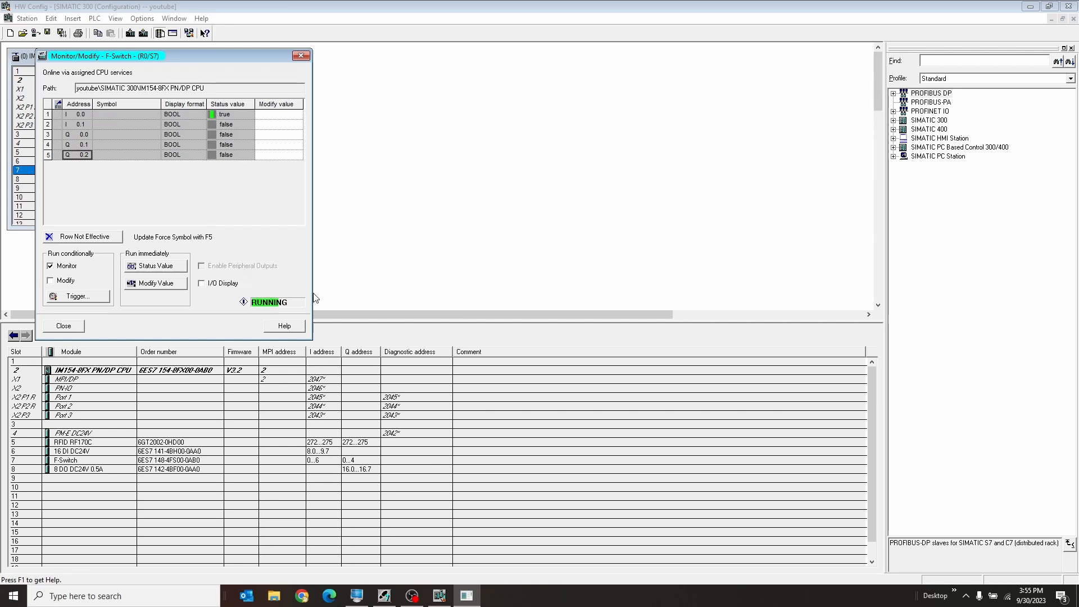
click(71, 326)
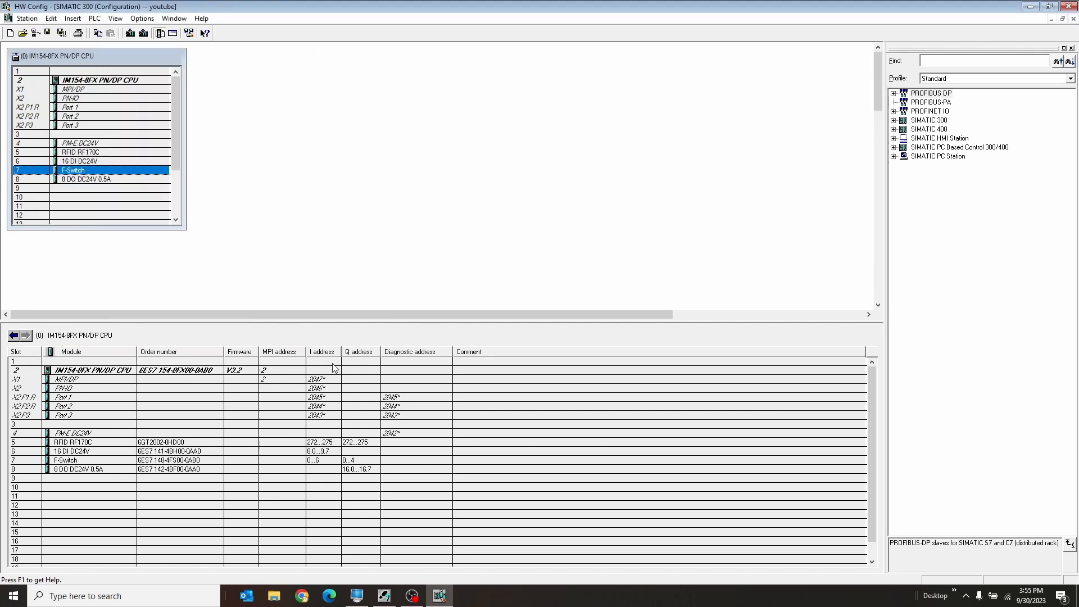
Return to SIMATIC Manager and open the Blocks folder of S7 Program(1) under the SIMATIC 300 station.
click(1024, 9)
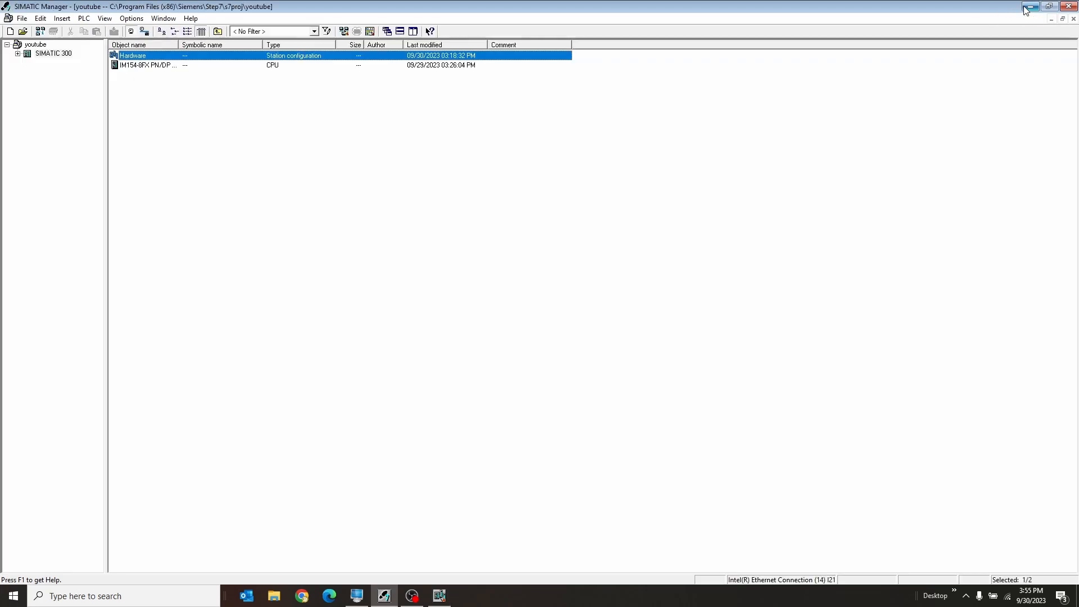
click(18, 54)
click(61, 89)
click(198, 163)
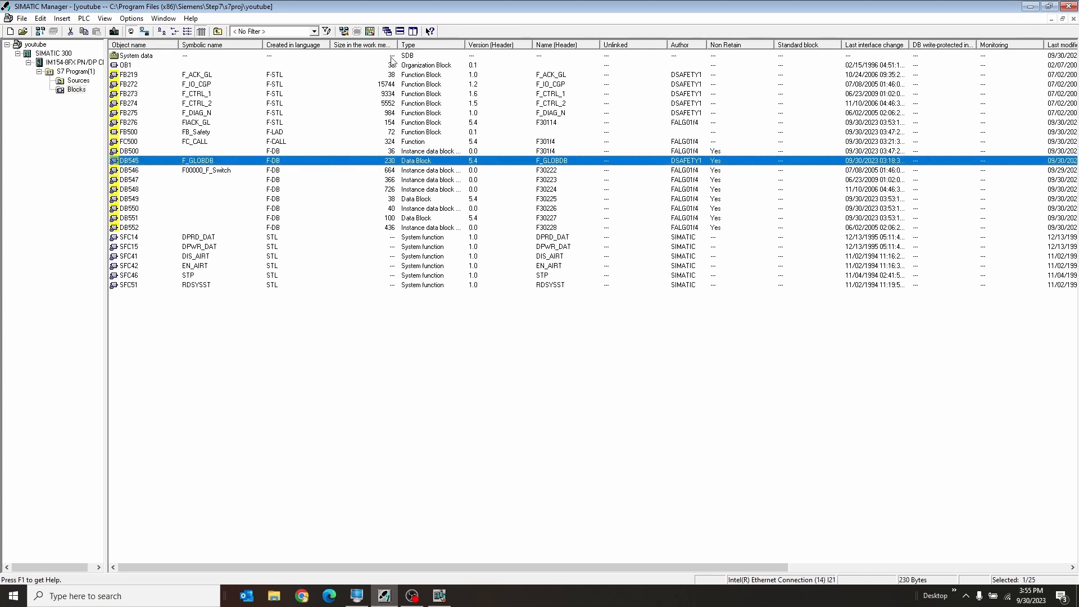
Compile the edited safety program from the Safety Program dialog and dismiss the list of compilation messages.
click(370, 31)
click(691, 326)
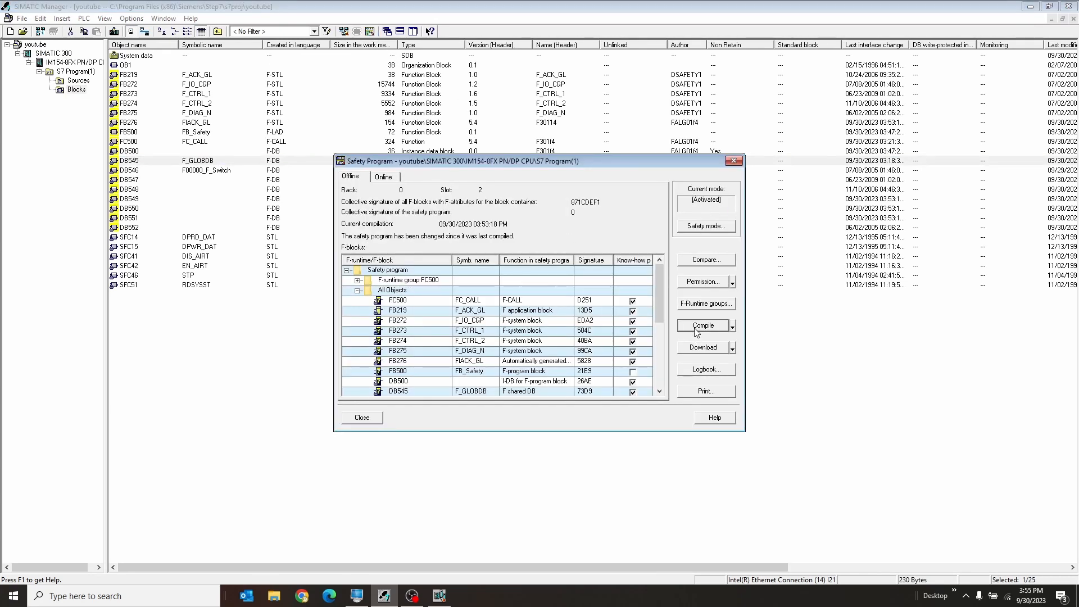
click(696, 329)
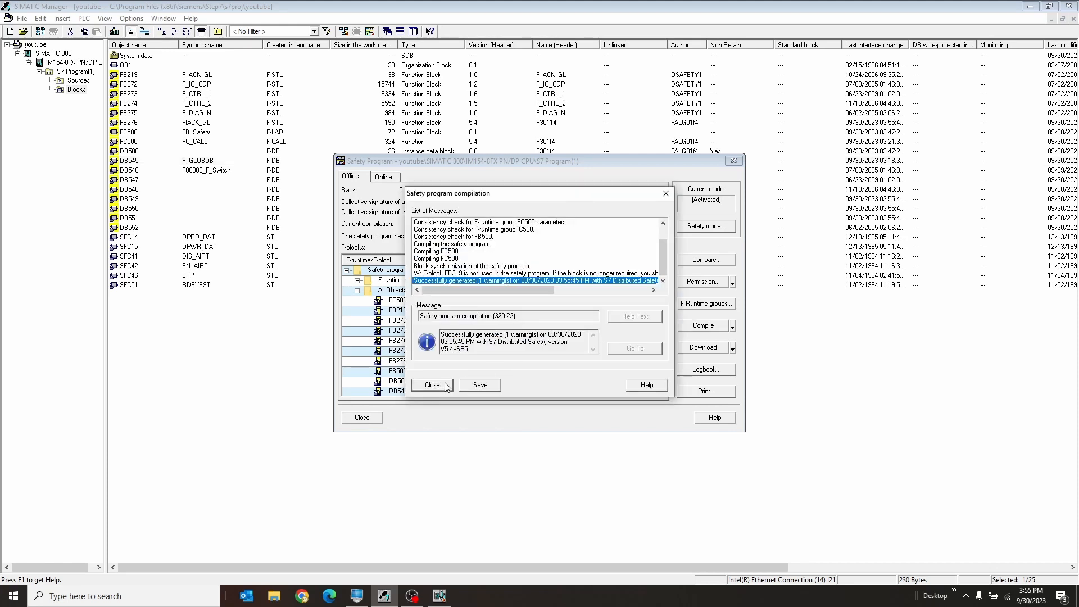
click(432, 385)
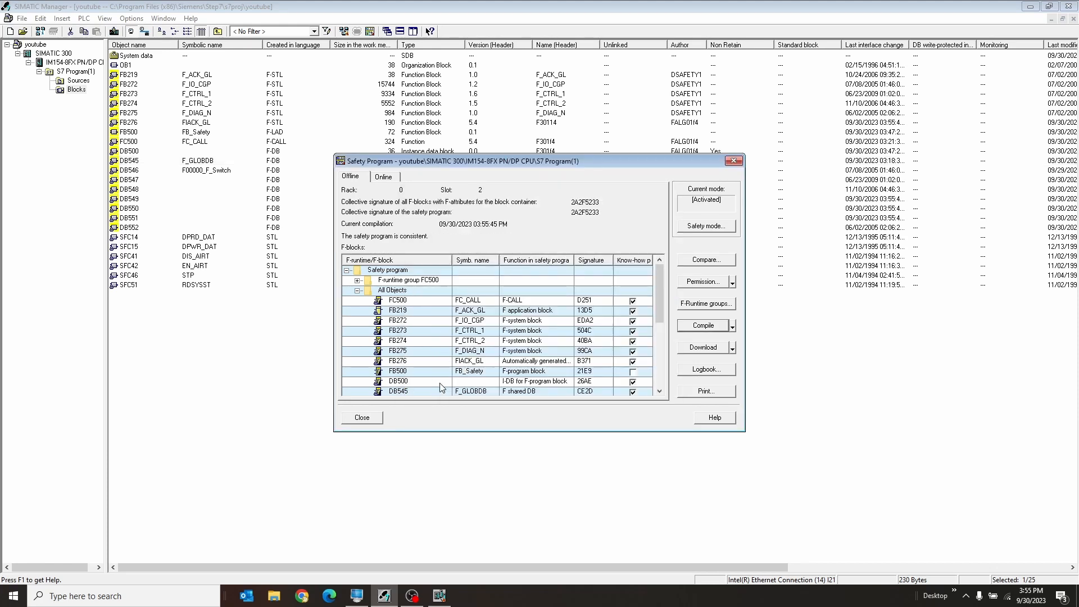
Download the recompiled safety program without the standard blocks, stop and restart the F-CPU, and close the Safety Program dialog.
click(704, 349)
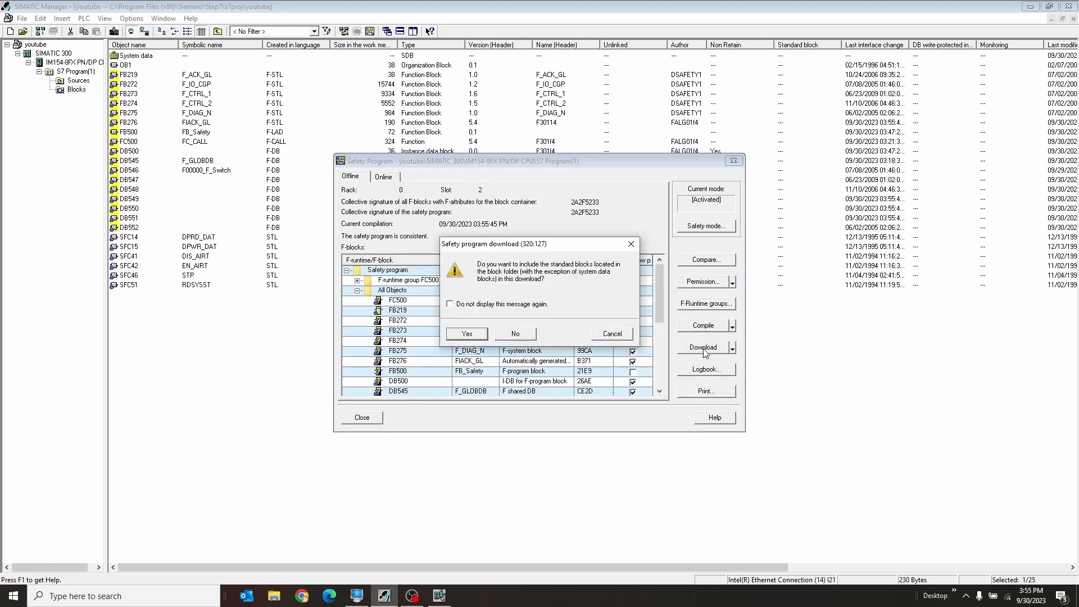
click(512, 335)
click(479, 326)
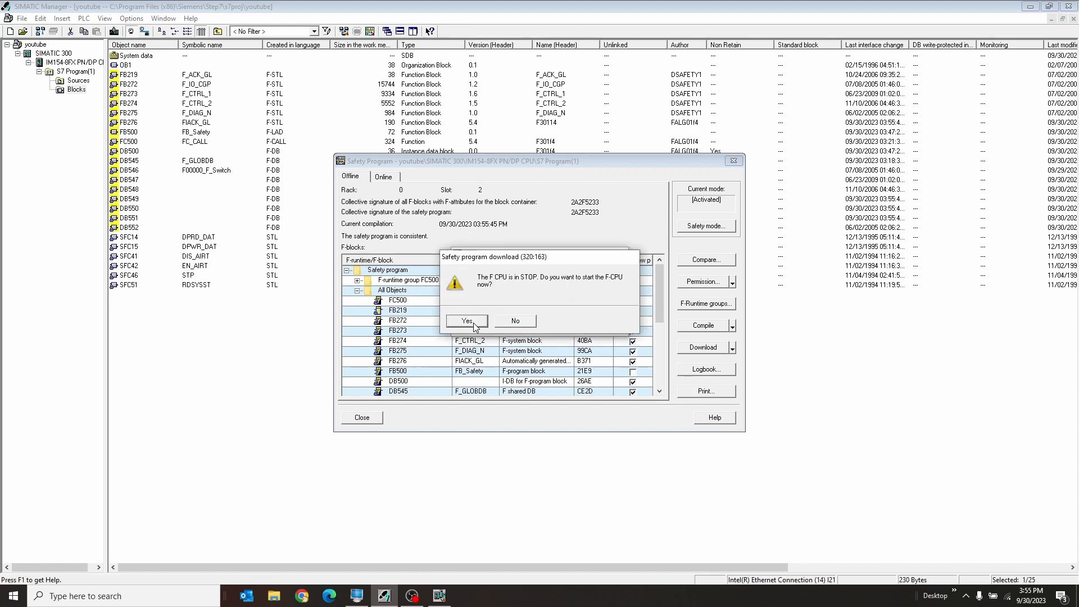
click(473, 322)
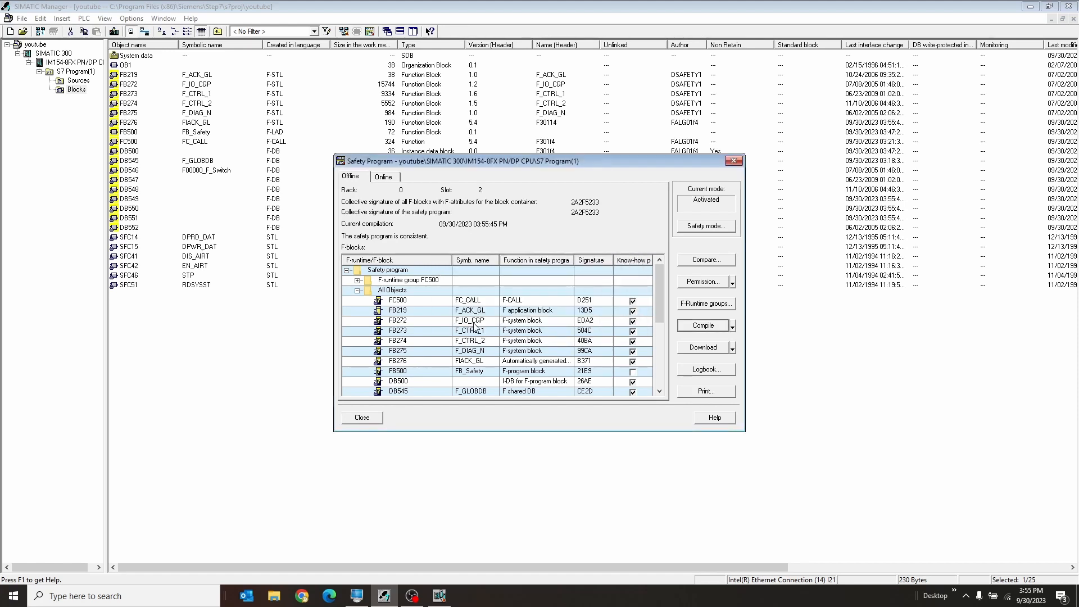
click(364, 419)
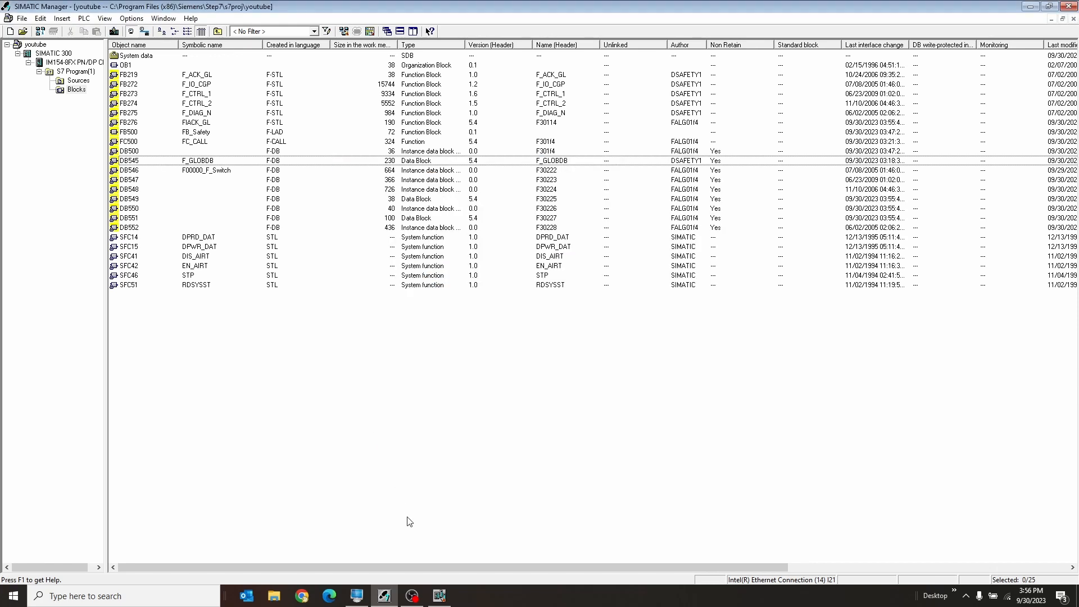
Return to HW Config, monitor the F-Switch's input and output status in Monitor/Modify, and close the window.
mouse_move(438, 601)
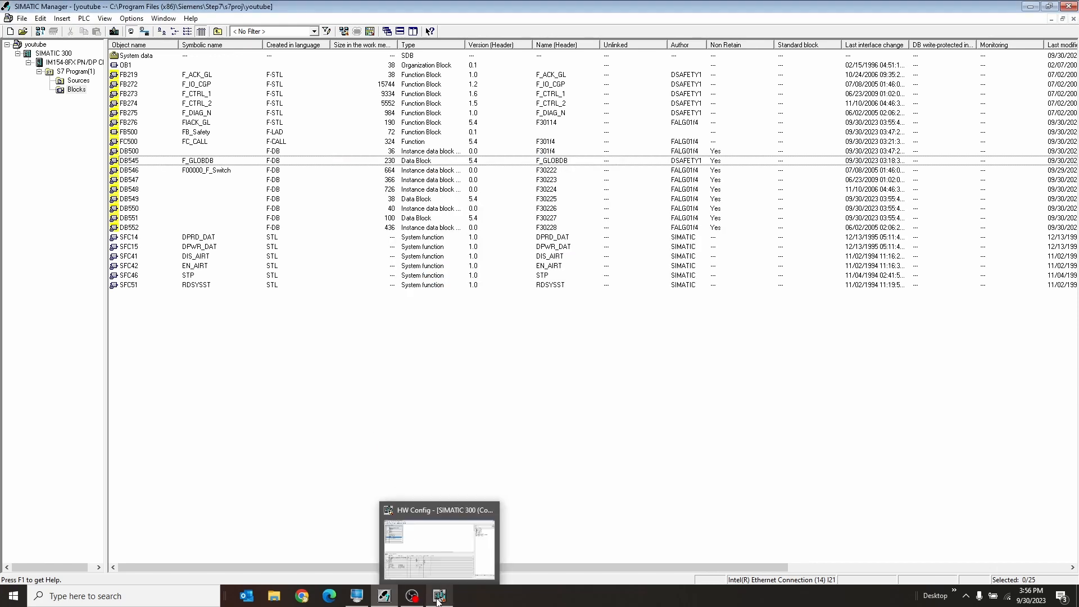
click(398, 523)
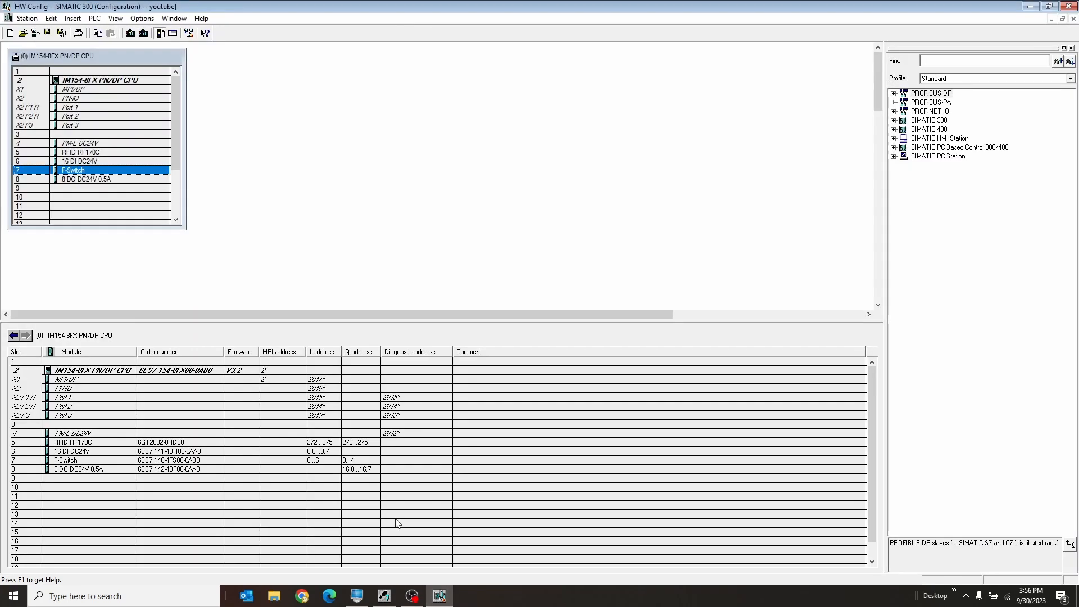
right_click(139, 171)
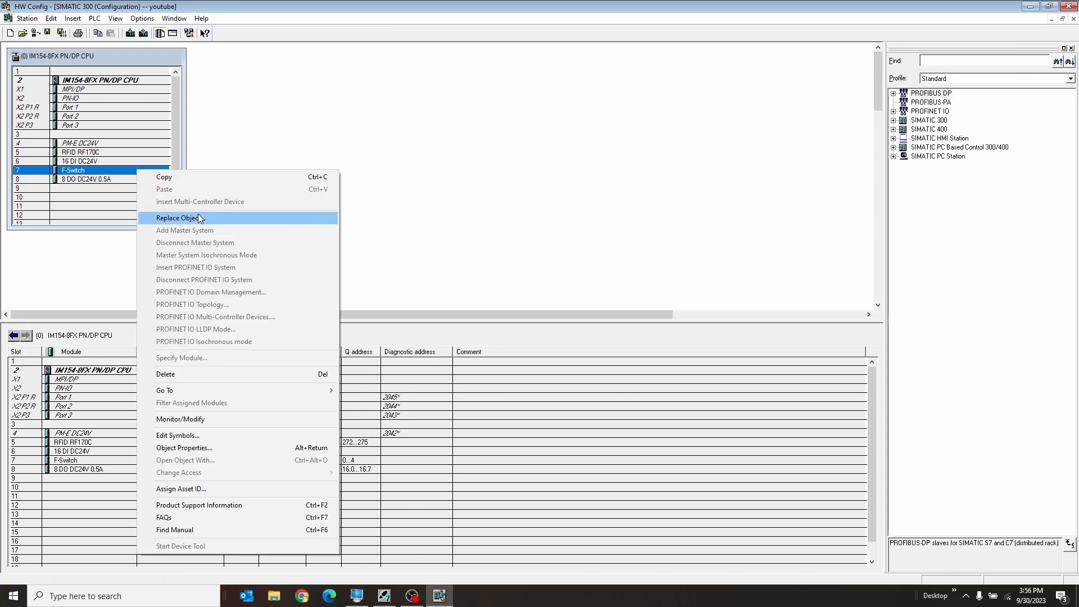
click(237, 436)
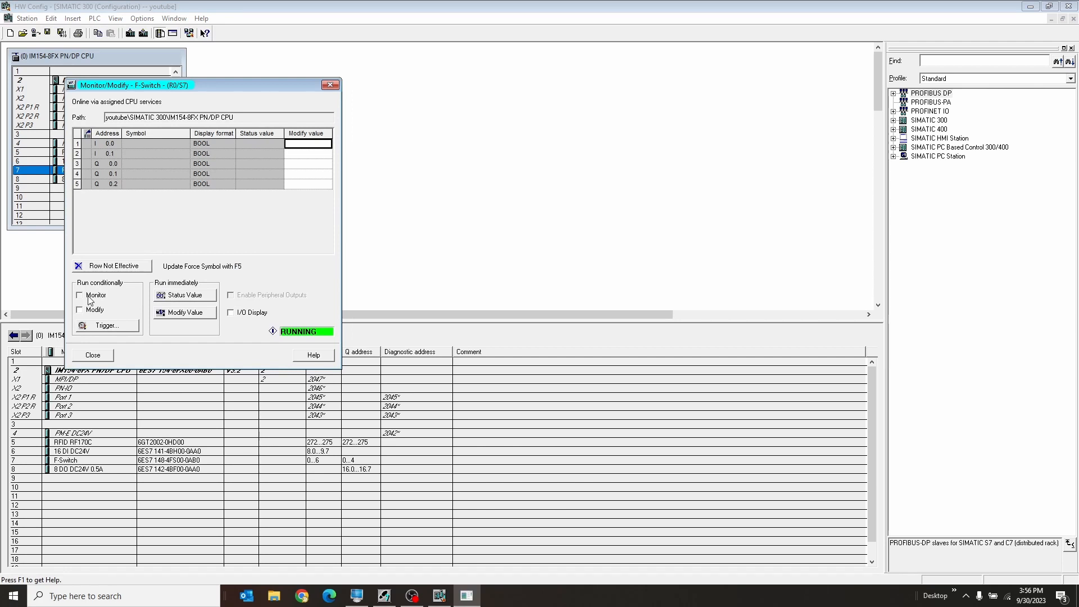
click(88, 296)
click(261, 143)
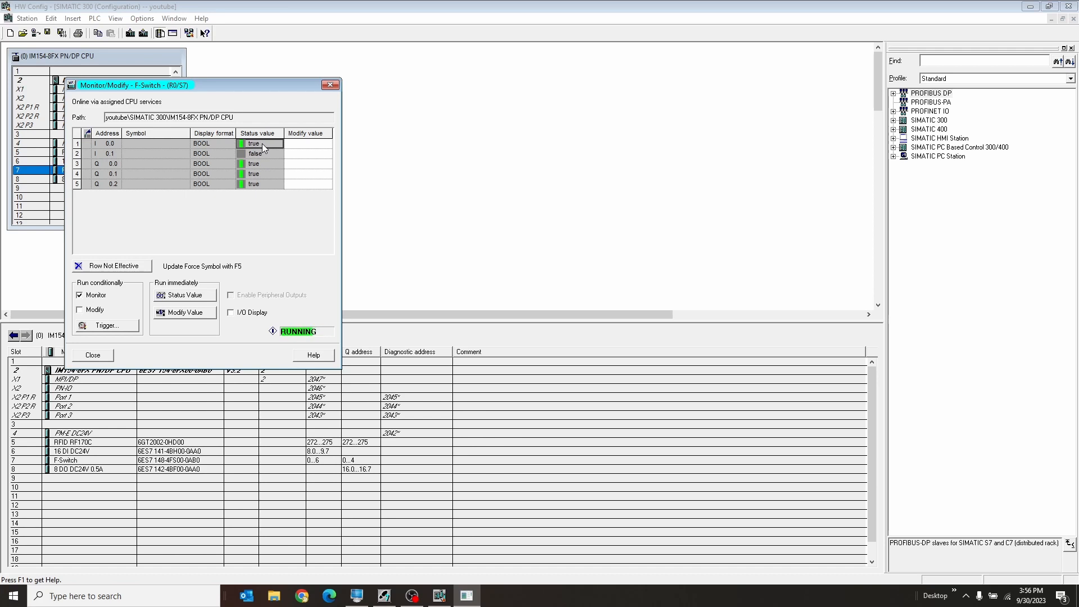
click(92, 356)
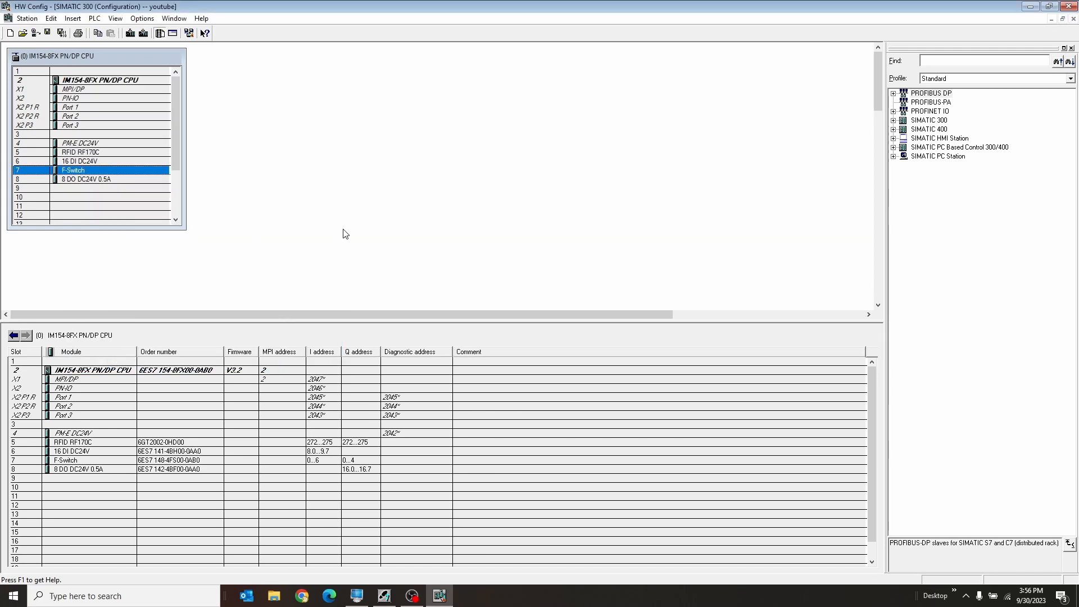